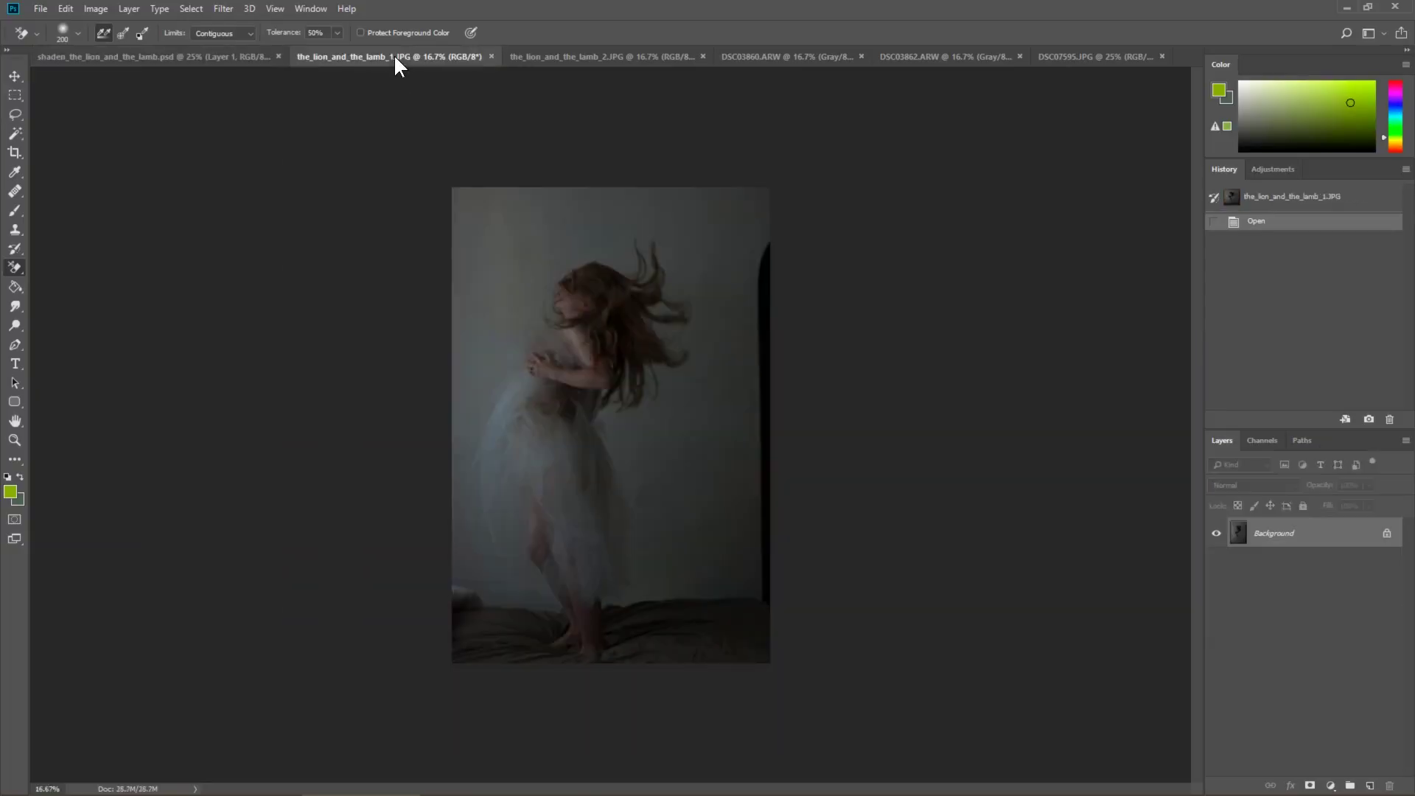
- Compare the kneeling- and standing-woman photos, ending on the_lion_and_the_lamb_1.JPG with a crop frame
{"action": "left_click", "coordinate": [546, 53]}
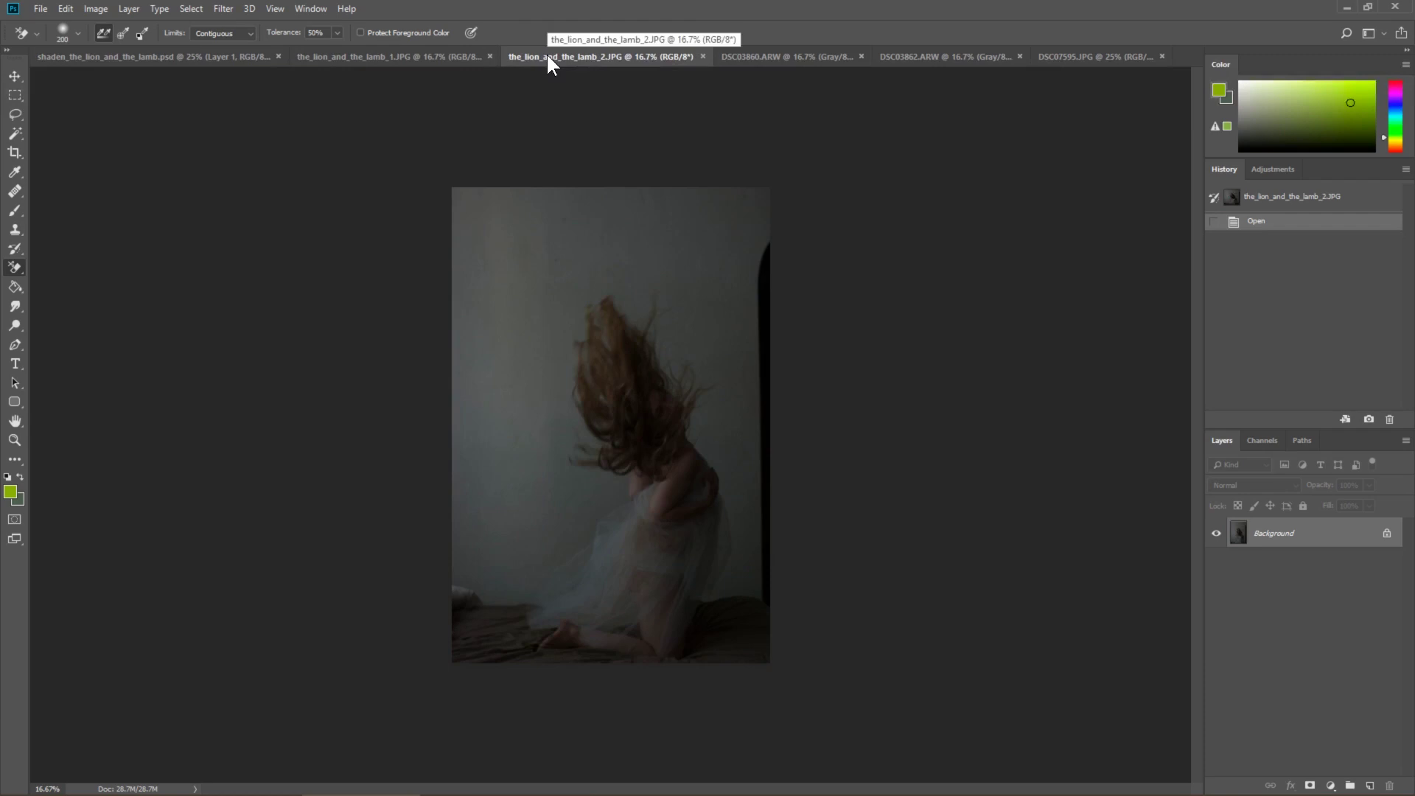
{"action": "left_click", "coordinate": [425, 54]}
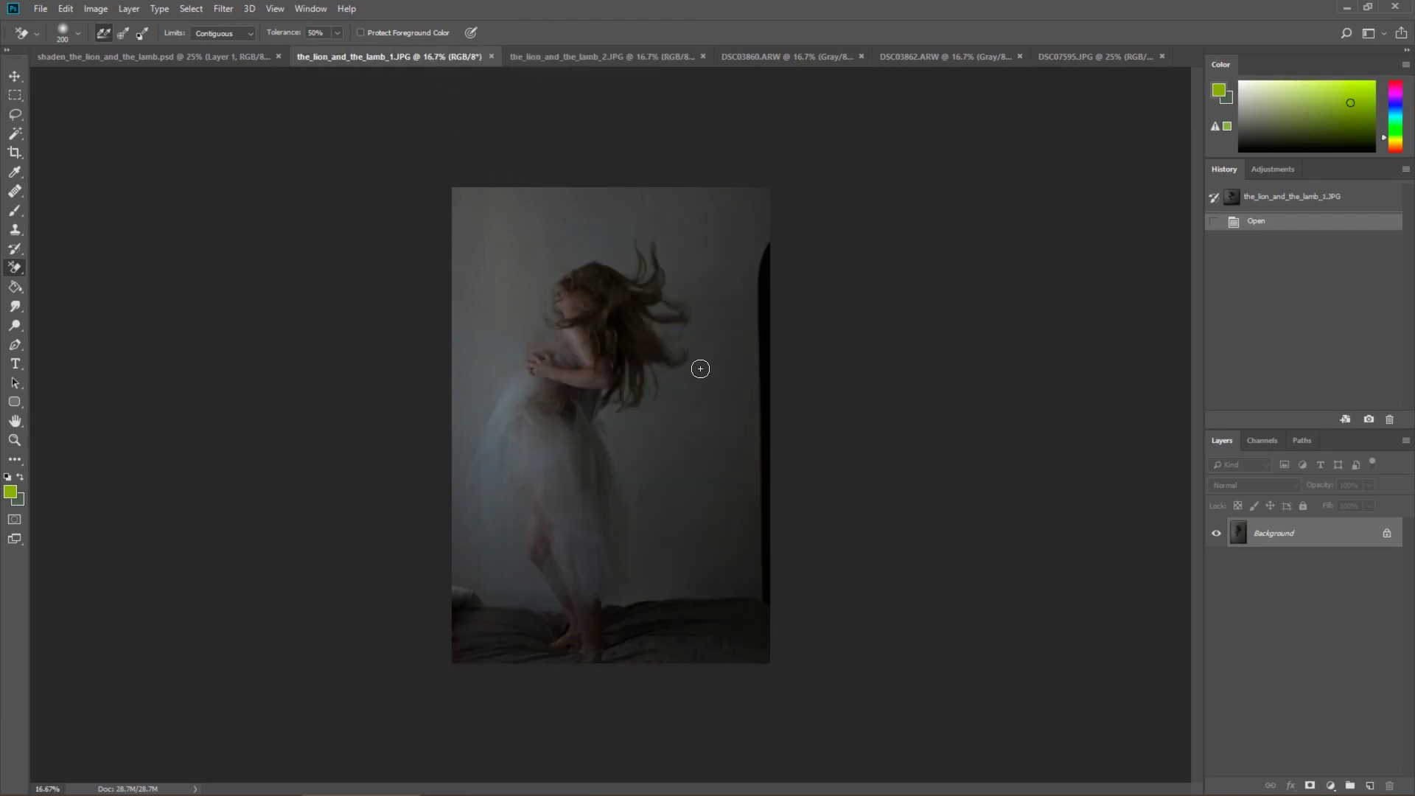
{"action": "left_click", "coordinate": [557, 53]}
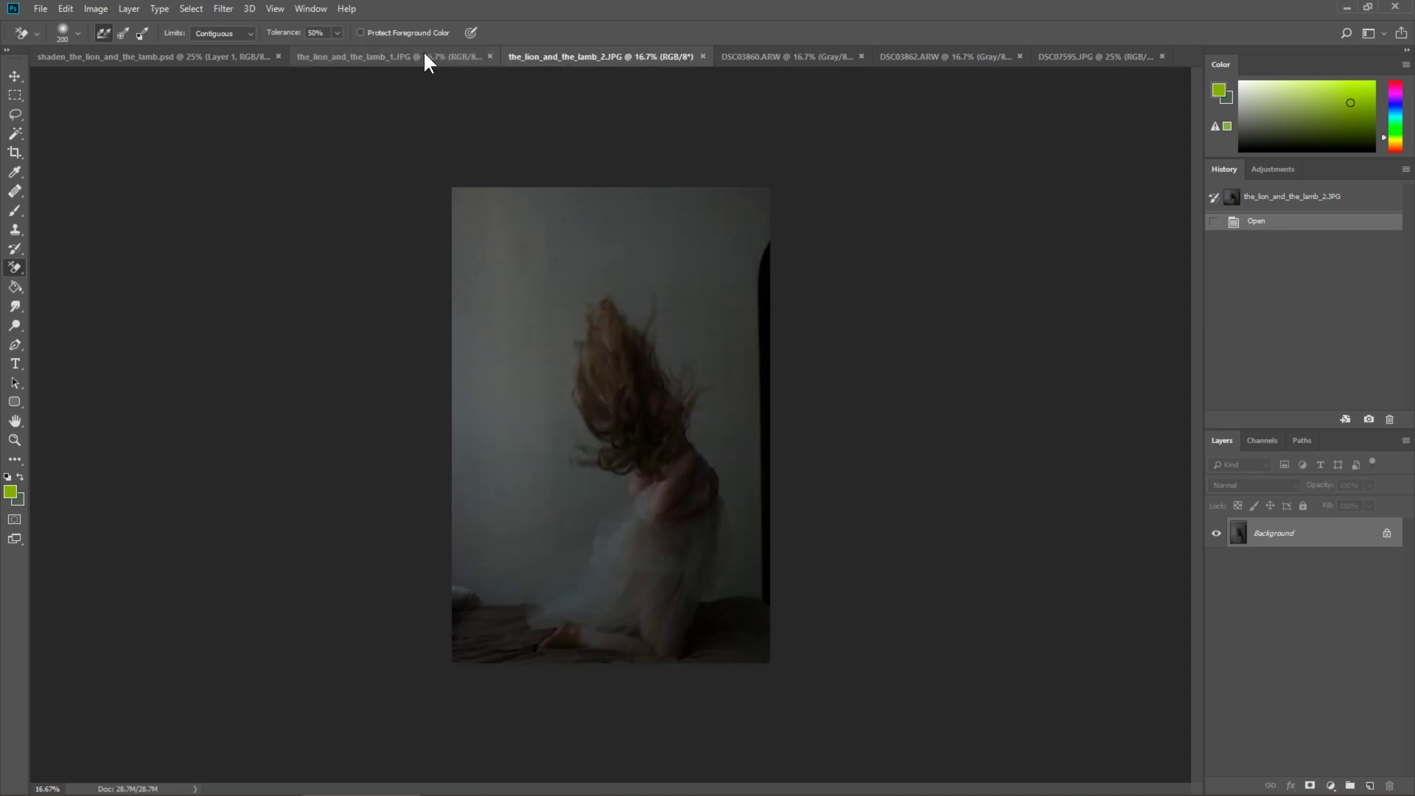
{"action": "left_click", "coordinate": [424, 54]}
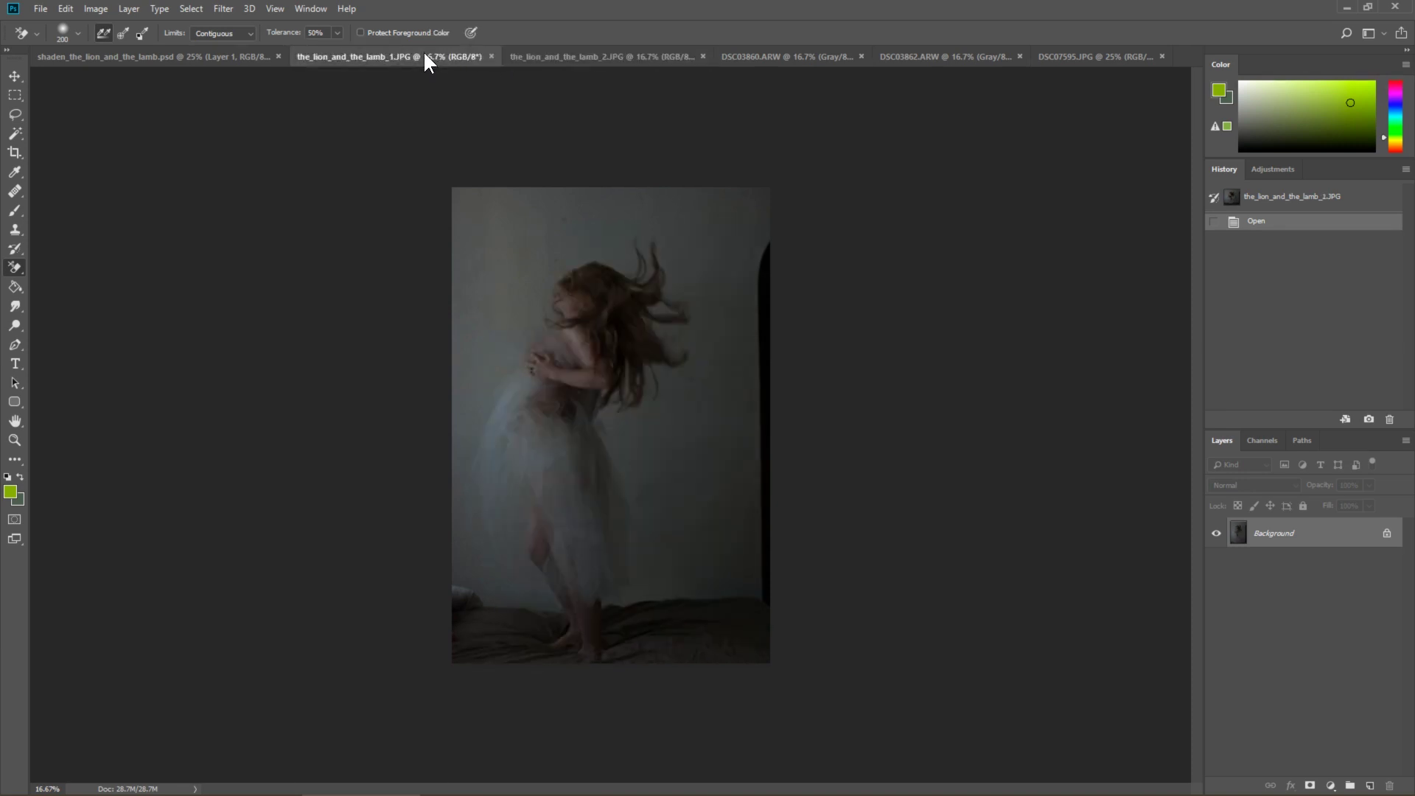
{"action": "key", "text": "c"}
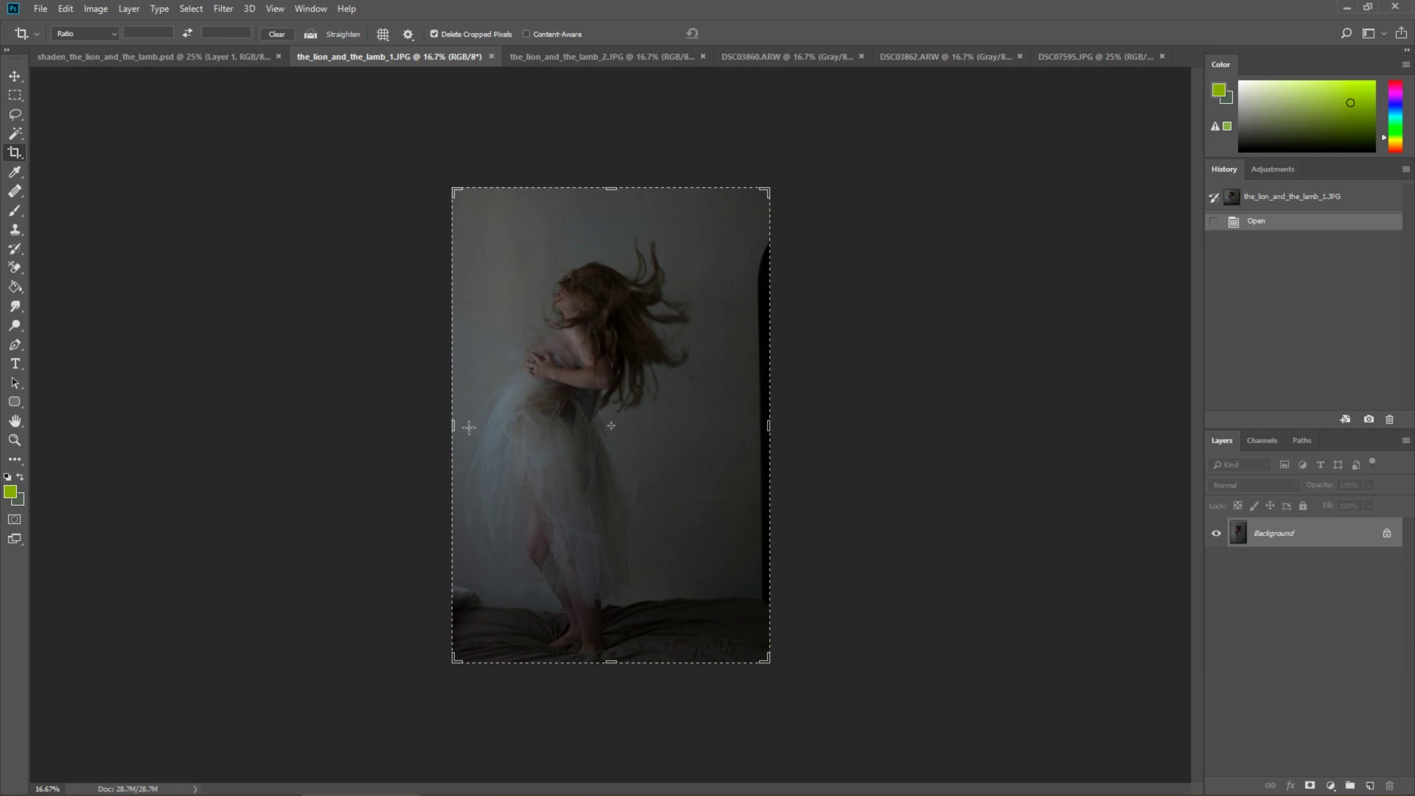
- Widen the_lion_and_the_lamb_1.JPG's canvas and drag the kneeling-woman photo into it
{"action": "left_click_drag", "start_coordinate": [455, 424], "coordinate": [350, 412]}
{"action": "key", "text": "Return"}
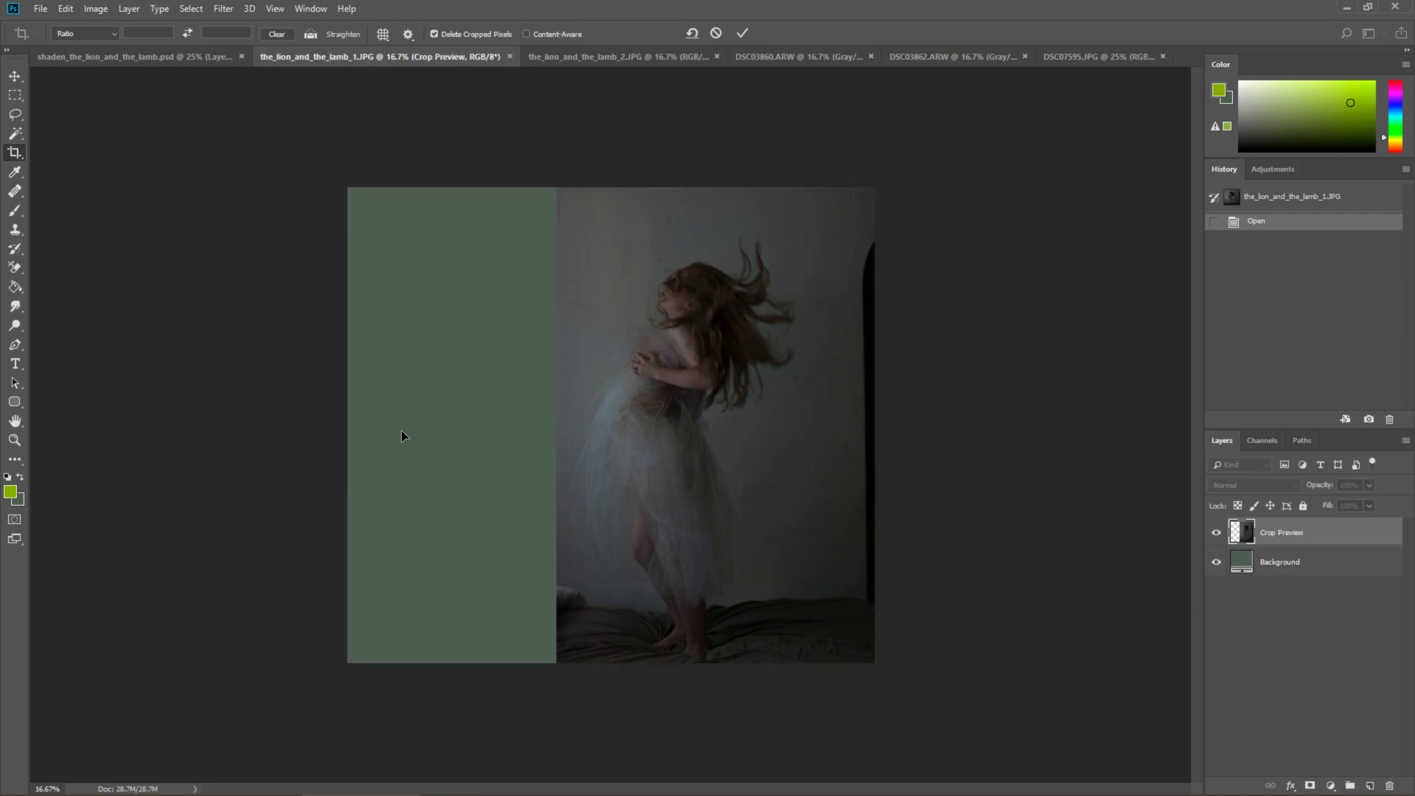
{"action": "left_click", "coordinate": [226, 59]}
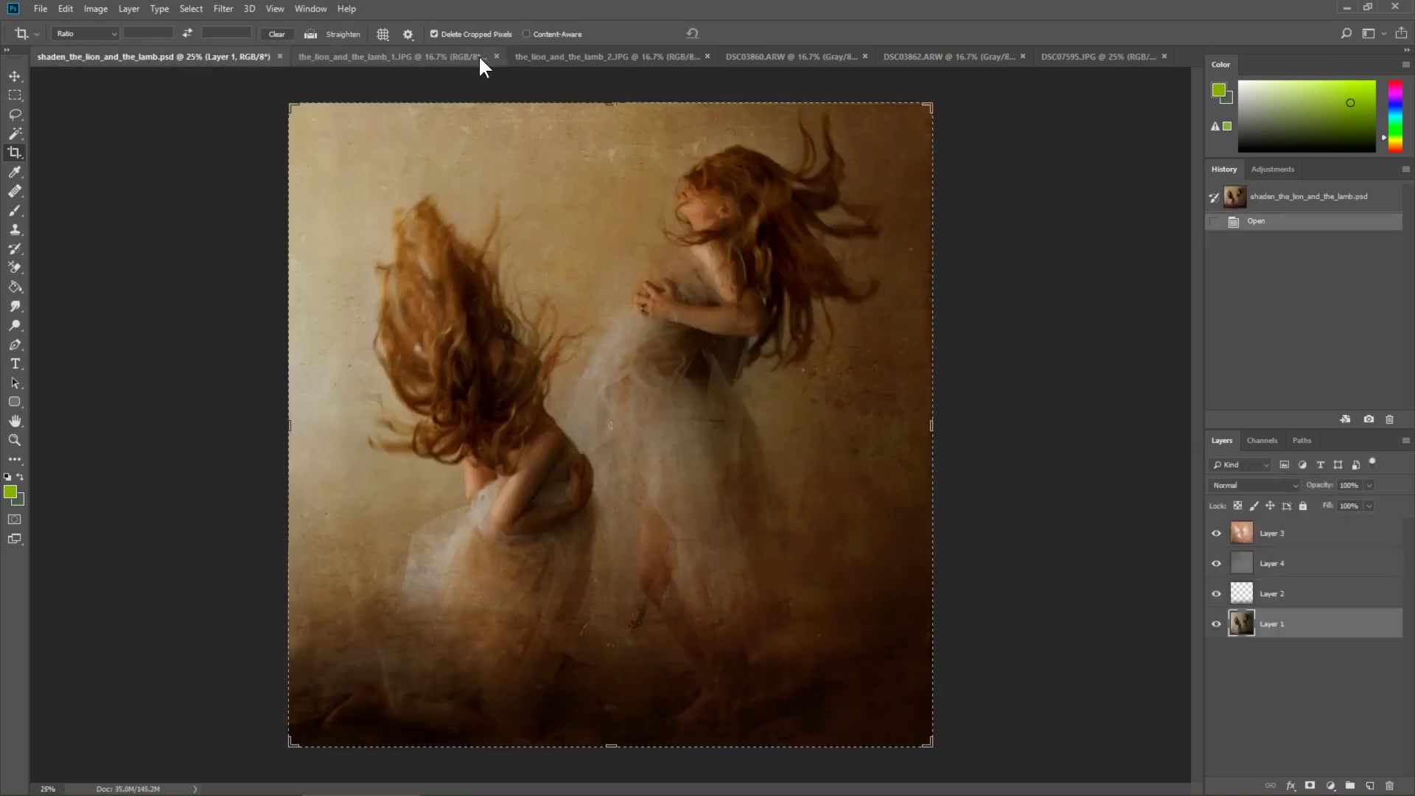
{"action": "left_click", "coordinate": [610, 56]}
{"action": "key", "text": "v"}
{"action": "left_click_drag", "start_coordinate": [678, 328], "coordinate": [537, 445]}
- Crop the combined image to a near-square tightly around both women
{"action": "key", "text": "c"}
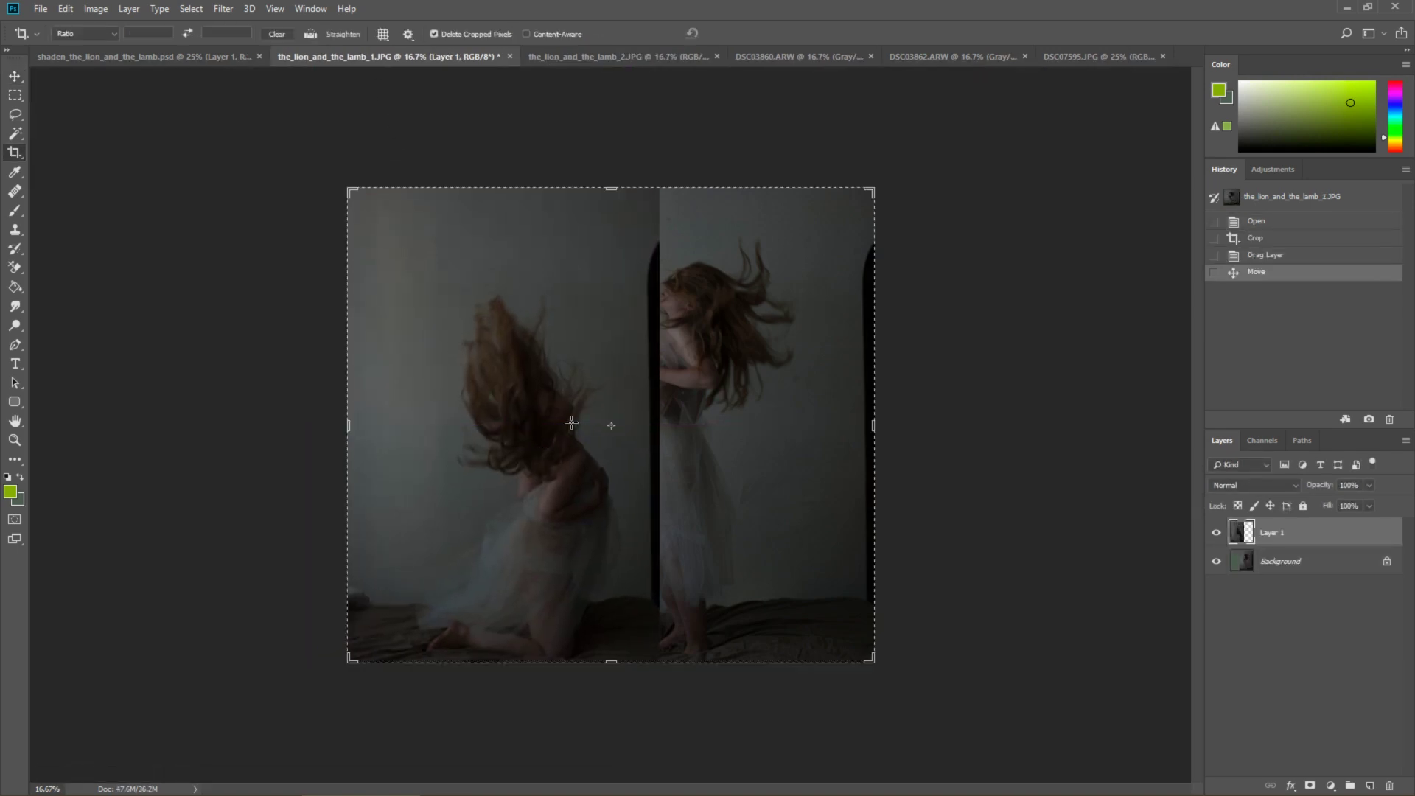
{"action": "left_click_drag", "start_coordinate": [348, 189], "coordinate": [891, 626]}
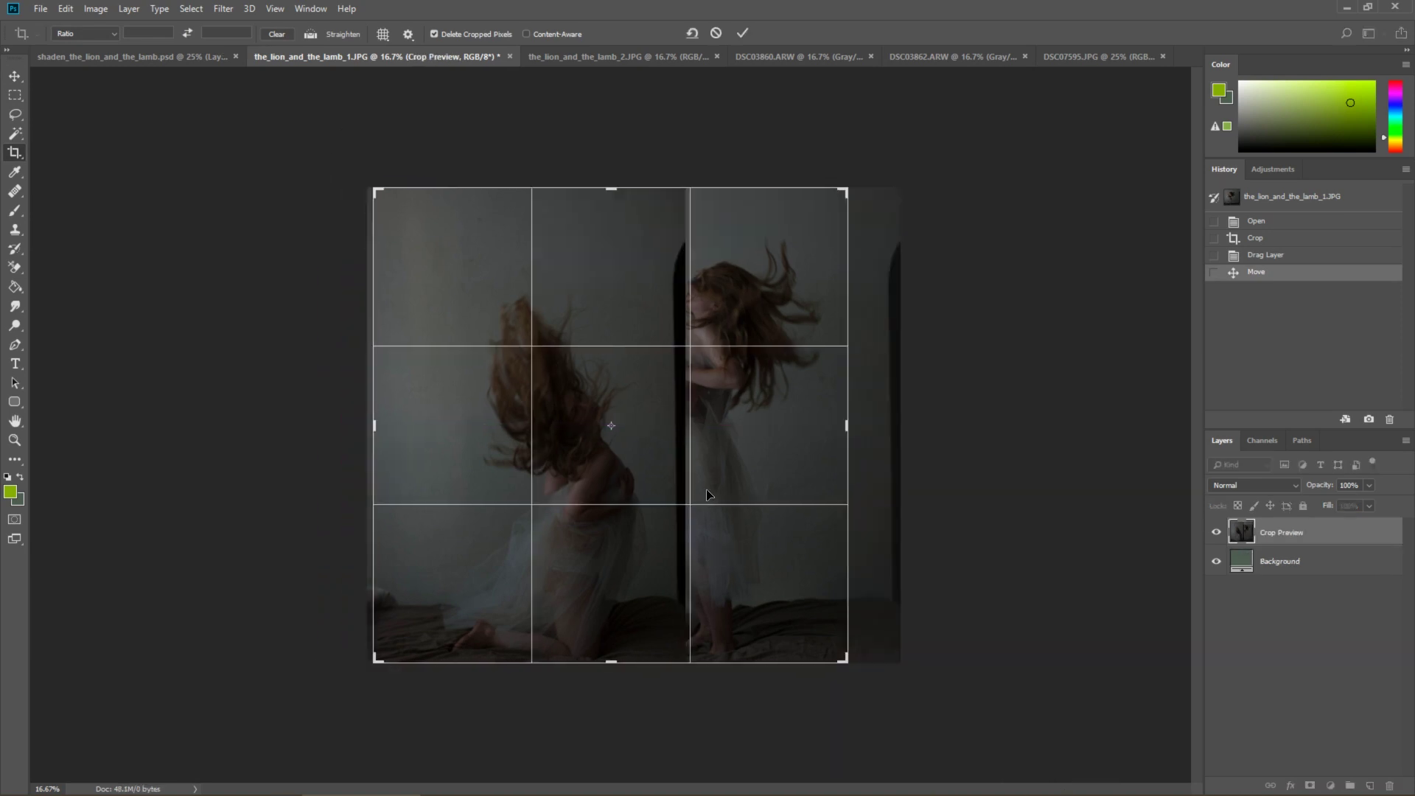
{"action": "left_click_drag", "start_coordinate": [707, 491], "coordinate": [686, 493]}
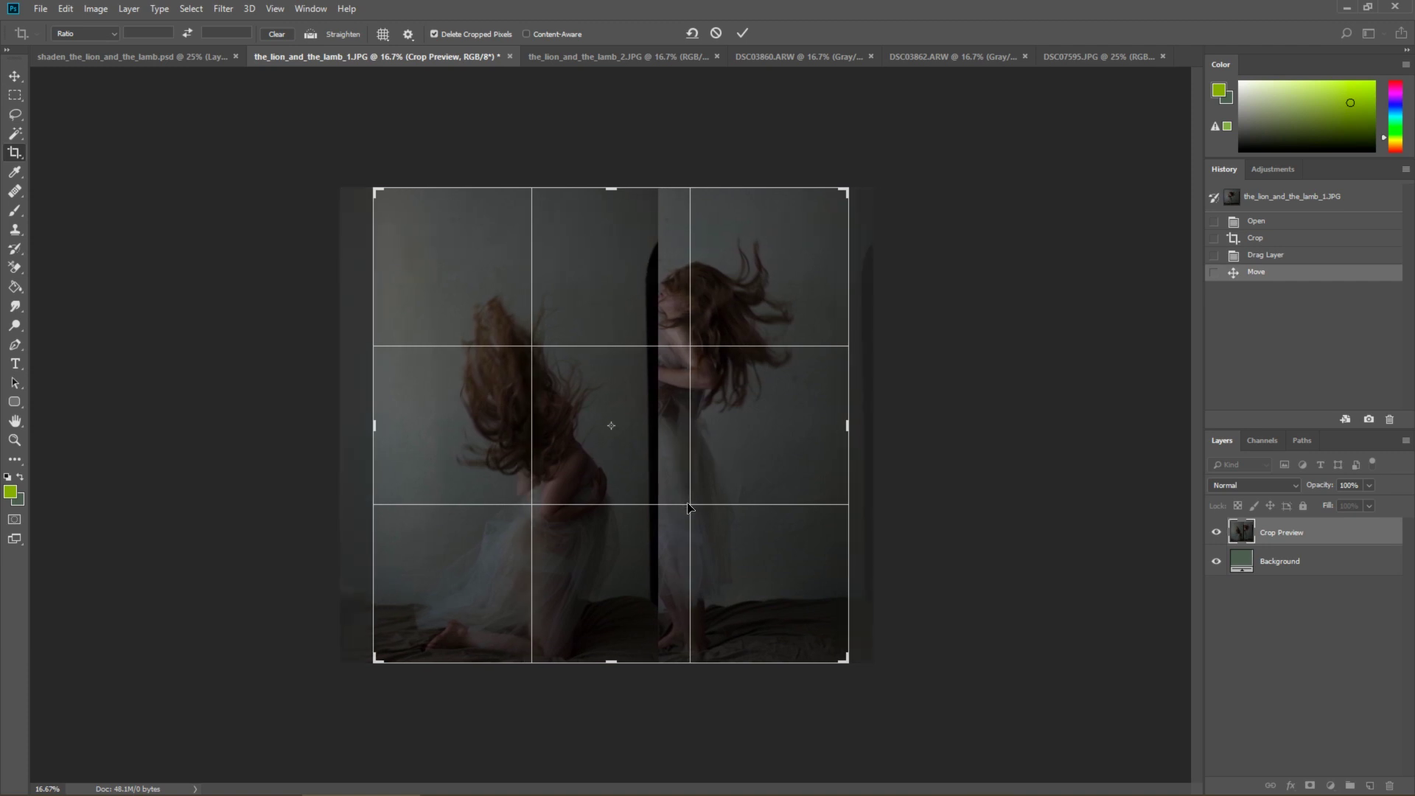
{"action": "key", "text": "Return"}
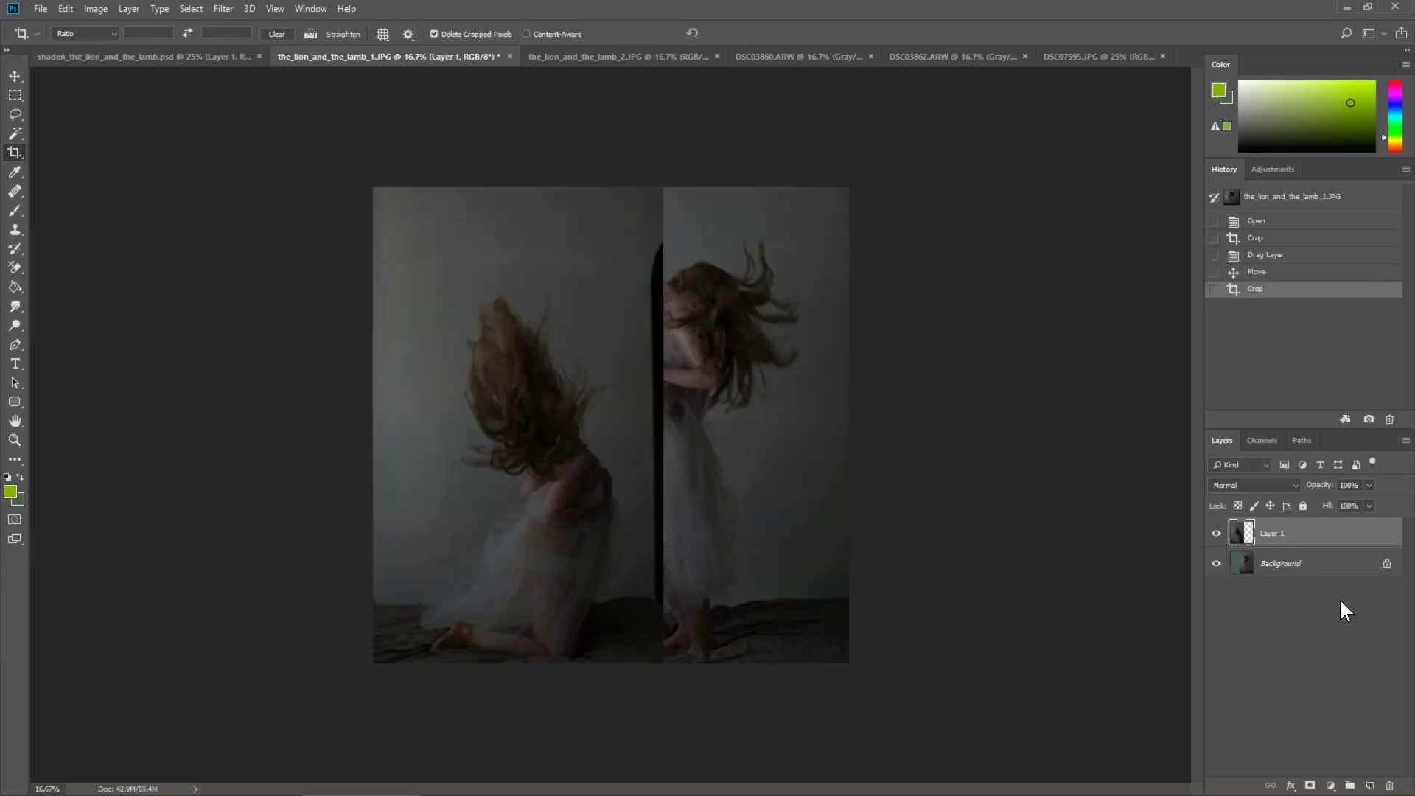
- Add a mask to Layer 1 and paint out the dark seam beside the standing woman's dress
{"action": "left_click", "coordinate": [1309, 786]}
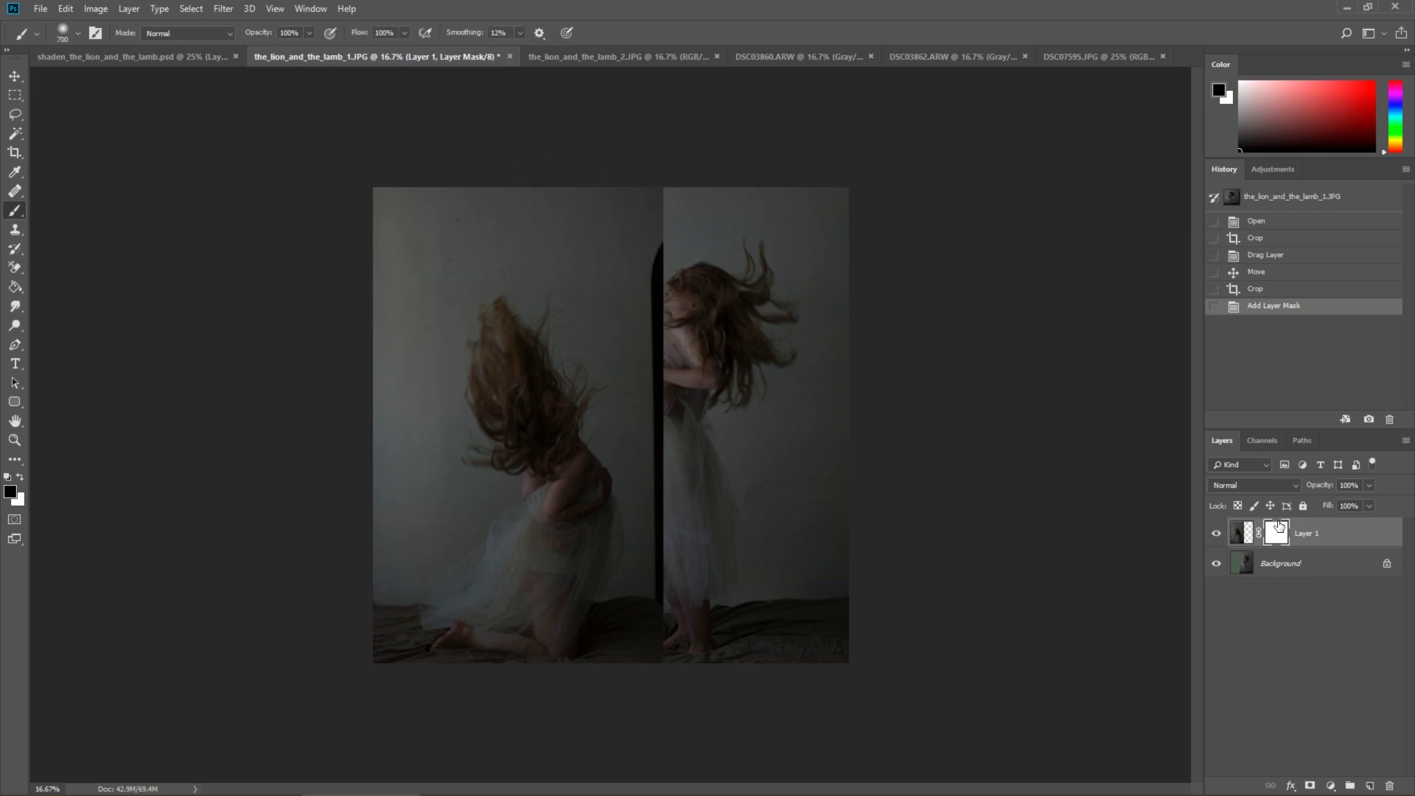
{"action": "left_click_drag", "start_coordinate": [634, 228], "coordinate": [666, 413]}
{"action": "mouse_move", "coordinate": [684, 562]}
{"action": "left_mouse_down"}
{"action": "mouse_move", "coordinate": [670, 752]}
{"action": "mouse_move", "coordinate": [667, 393]}
{"action": "mouse_move", "coordinate": [588, 194]}
{"action": "mouse_move", "coordinate": [749, 667]}
{"action": "left_mouse_up"}
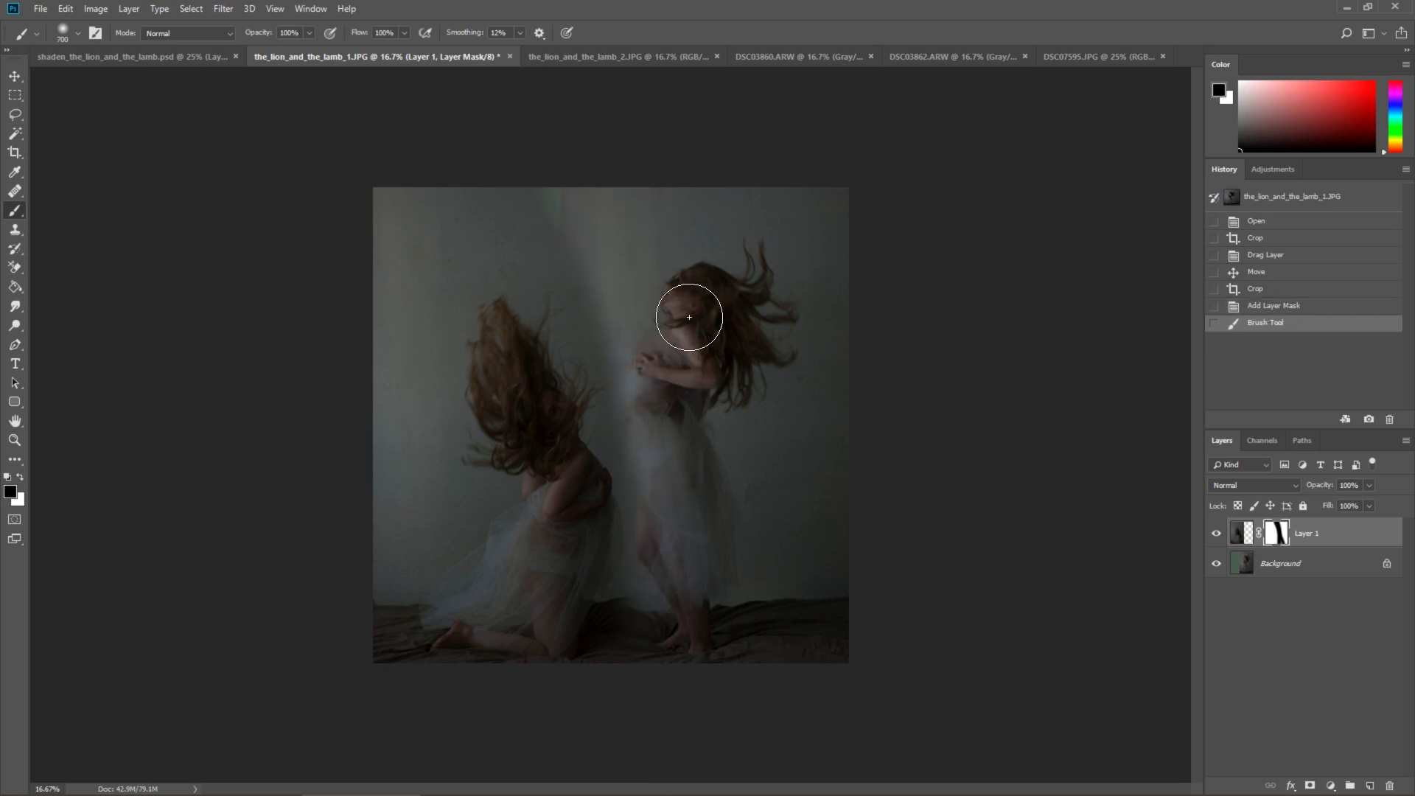
{"action": "right_click", "coordinate": [693, 315]}
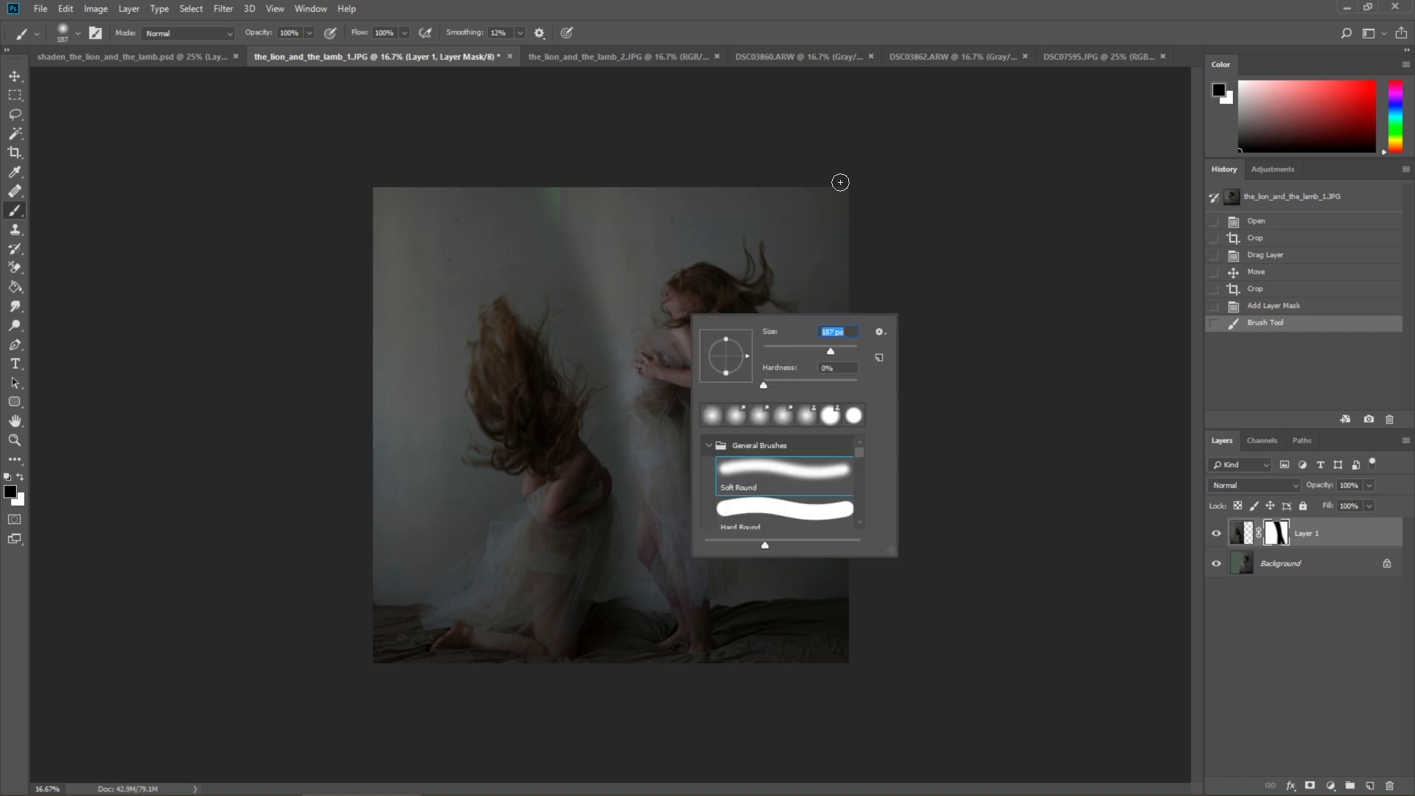
{"action": "key", "text": "Return"}
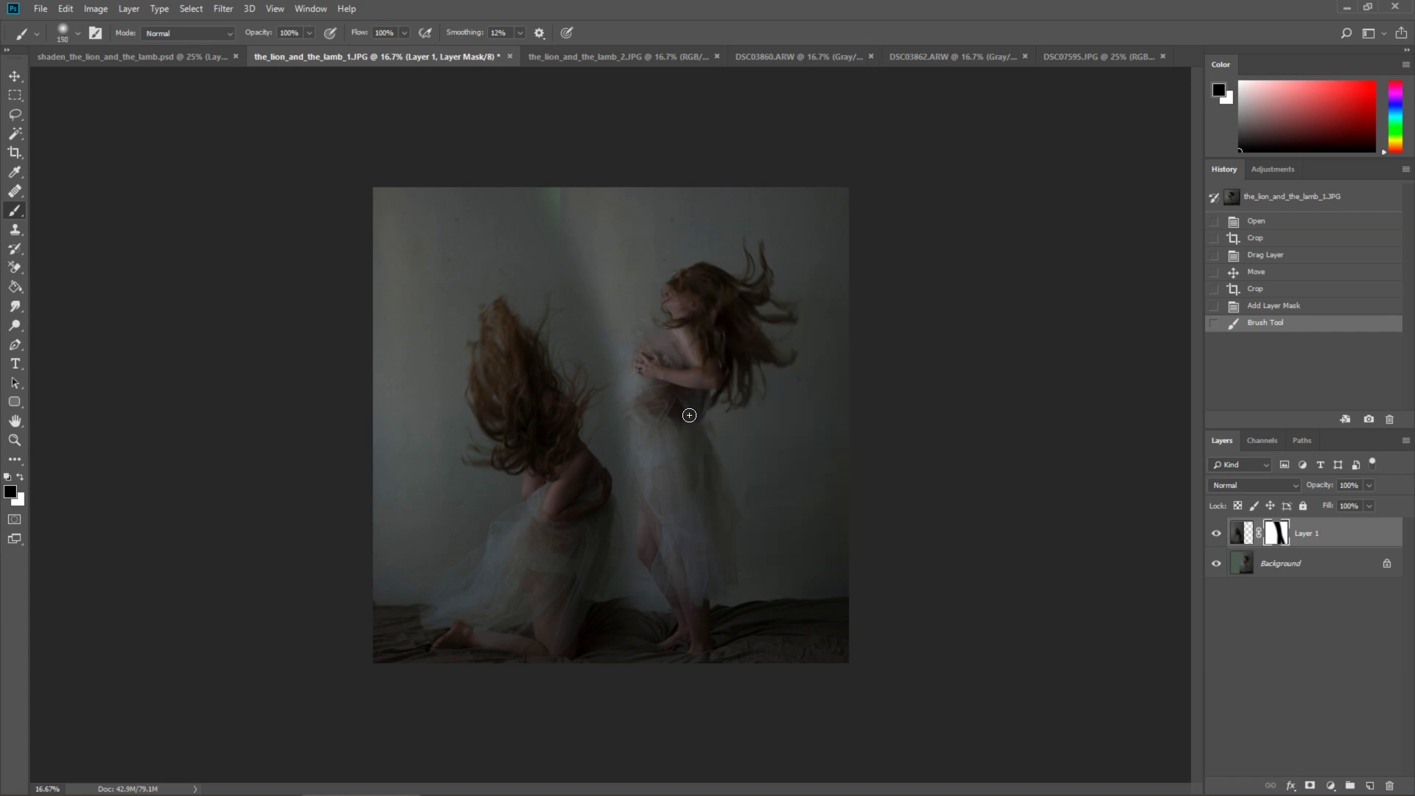
{"action": "key", "text": "bracketleft"}
{"action": "mouse_move", "coordinate": [626, 425]}
{"action": "left_mouse_down"}
{"action": "mouse_move", "coordinate": [619, 385]}
{"action": "mouse_move", "coordinate": [645, 552]}
{"action": "left_mouse_up"}
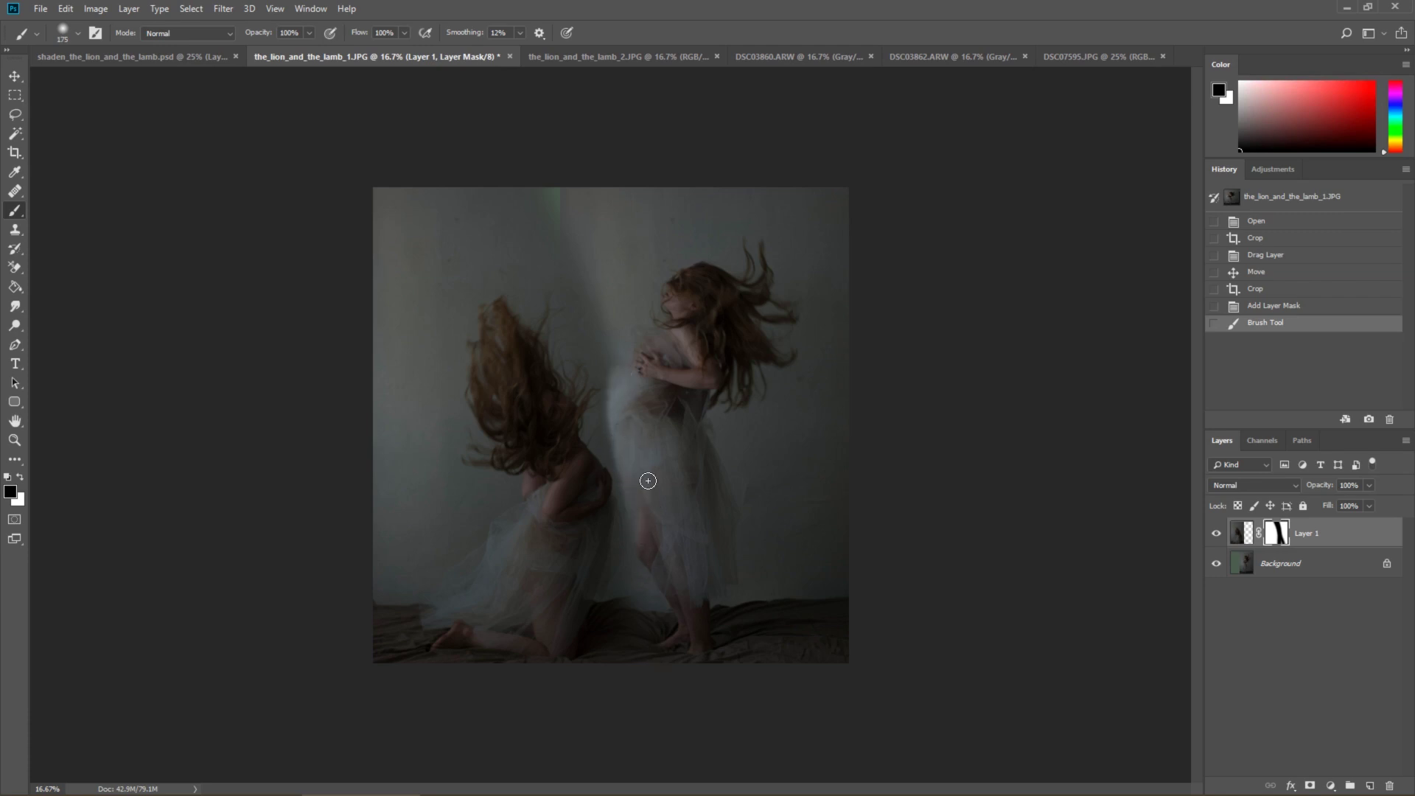
{"action": "left_click_drag", "start_coordinate": [648, 480], "coordinate": [609, 676]}
- With brush hardness at 87%, refine the mask along the dress edge, leg and chest
{"action": "right_click", "coordinate": [648, 491]}
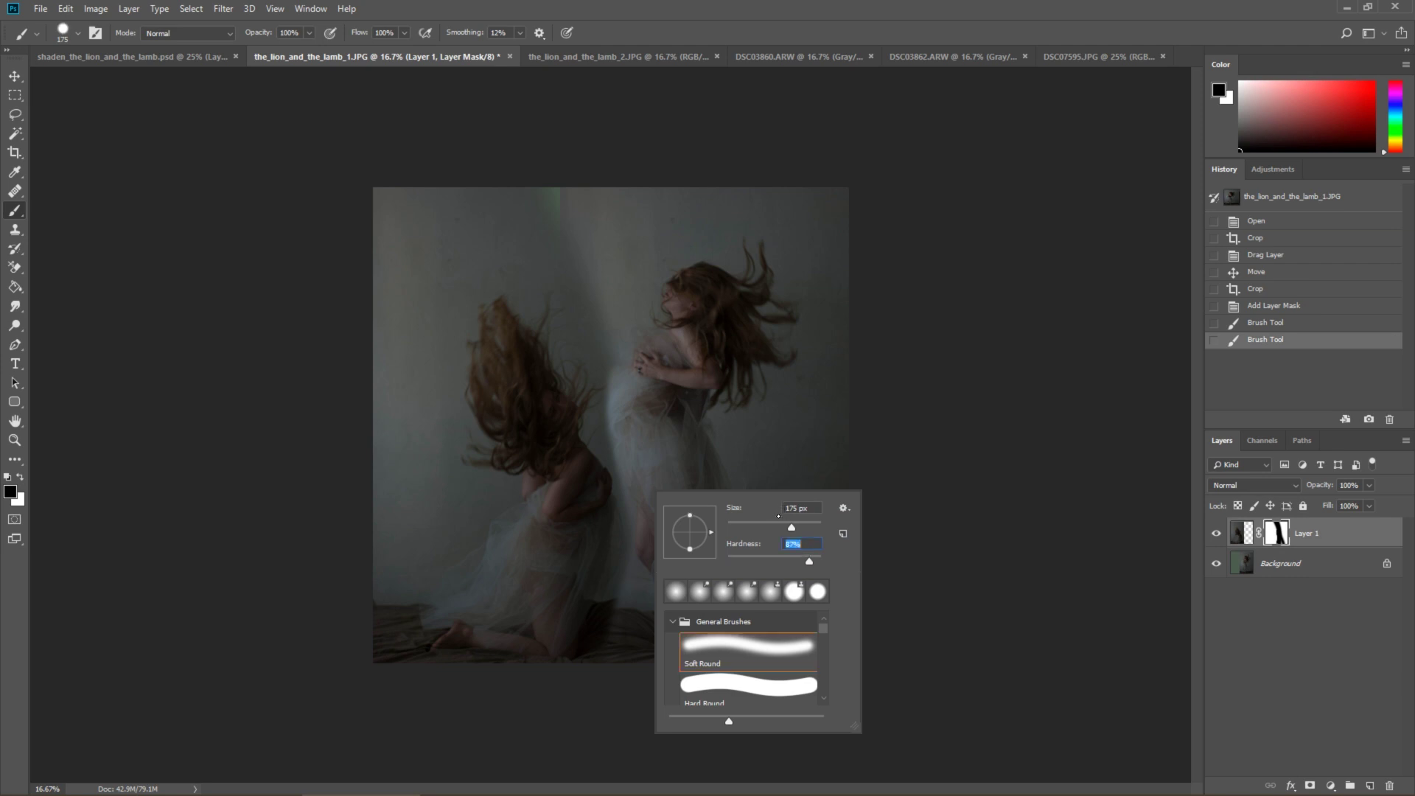
{"action": "key", "text": "Return"}
{"action": "mouse_move", "coordinate": [610, 401]}
{"action": "left_mouse_down"}
{"action": "mouse_move", "coordinate": [622, 466]}
{"action": "mouse_move", "coordinate": [607, 444]}
{"action": "mouse_move", "coordinate": [643, 568]}
{"action": "mouse_move", "coordinate": [601, 635]}
{"action": "left_mouse_up"}
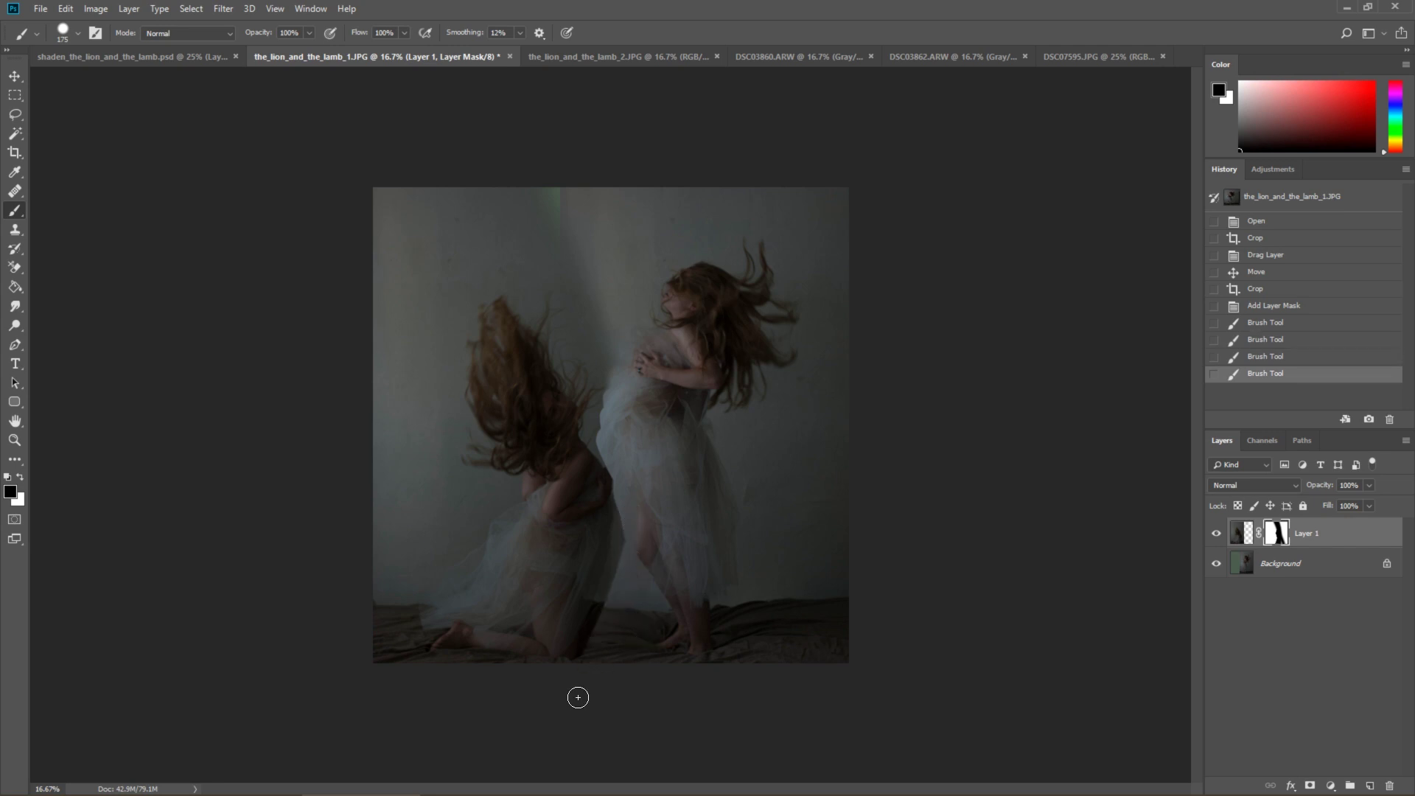
{"action": "left_click_drag", "start_coordinate": [640, 526], "coordinate": [633, 595]}
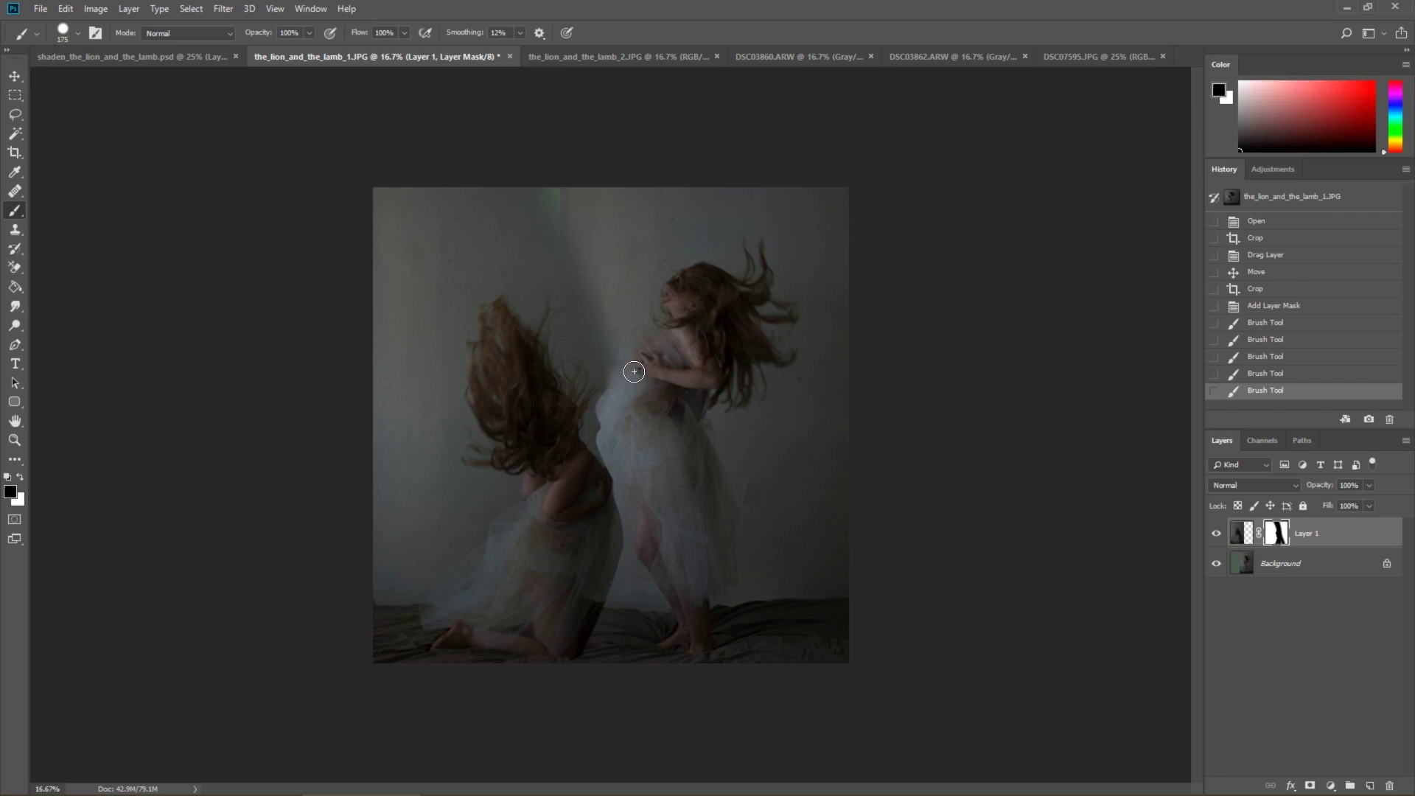
{"action": "left_click", "coordinate": [633, 371]}
{"action": "mouse_move", "coordinate": [614, 392]}
{"action": "left_mouse_down"}
{"action": "mouse_move", "coordinate": [598, 440]}
{"action": "mouse_move", "coordinate": [615, 462]}
{"action": "left_mouse_up"}
{"action": "left_click", "coordinate": [597, 441]}
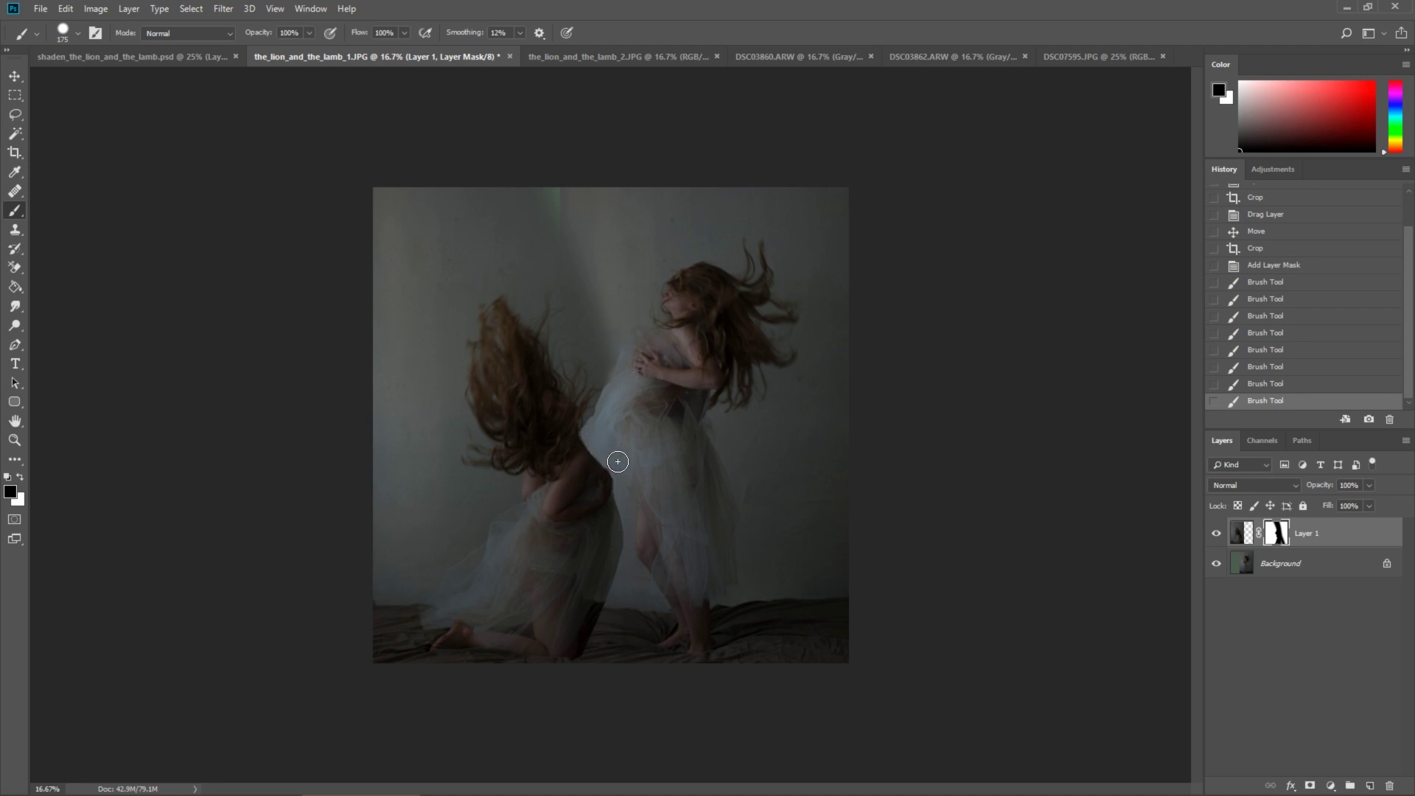
- Set a 105 px brush and try restoring a mask spot with white, undoing it
{"action": "right_click", "coordinate": [687, 401]}
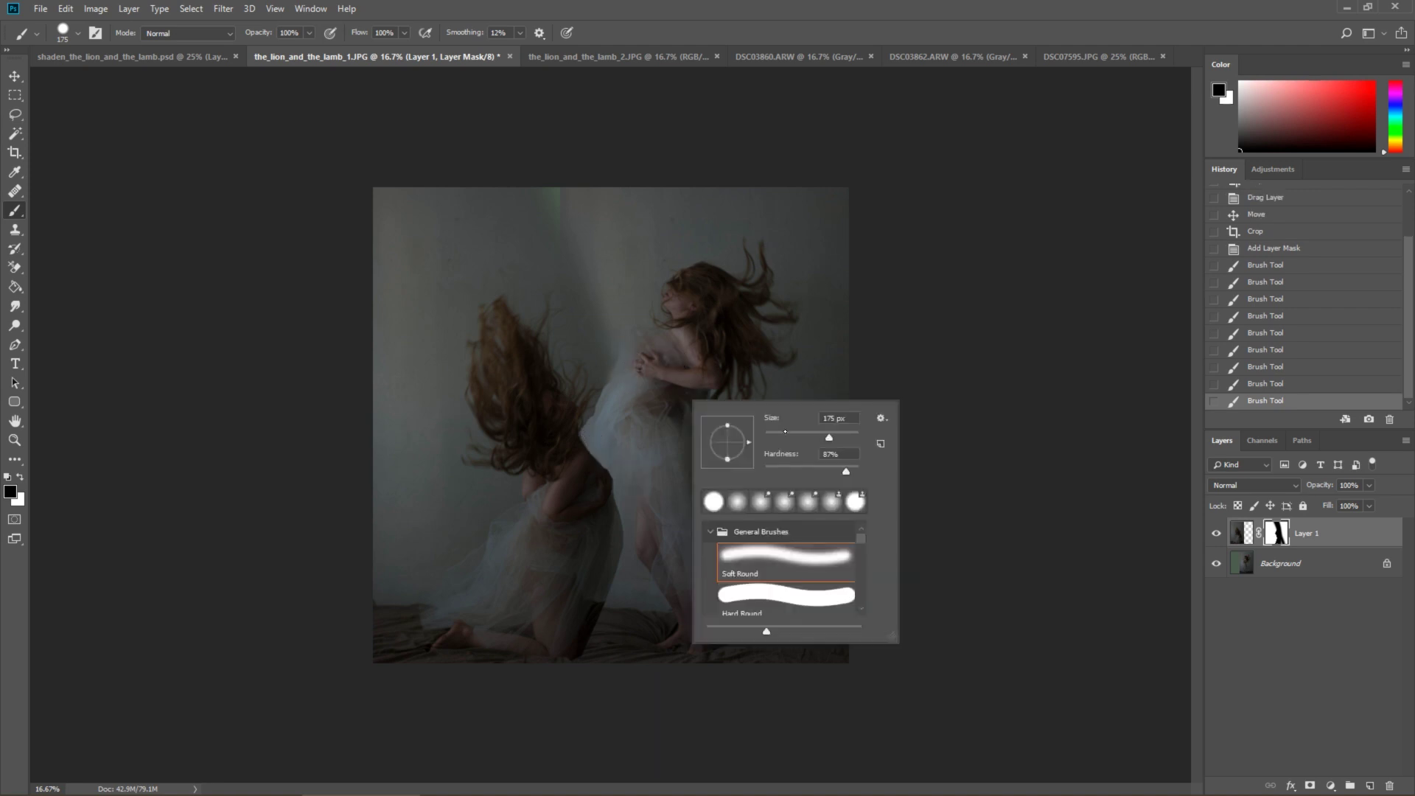
{"action": "type", "text": "105"}
{"action": "left_click", "coordinate": [623, 320]}
{"action": "key", "text": "x"}
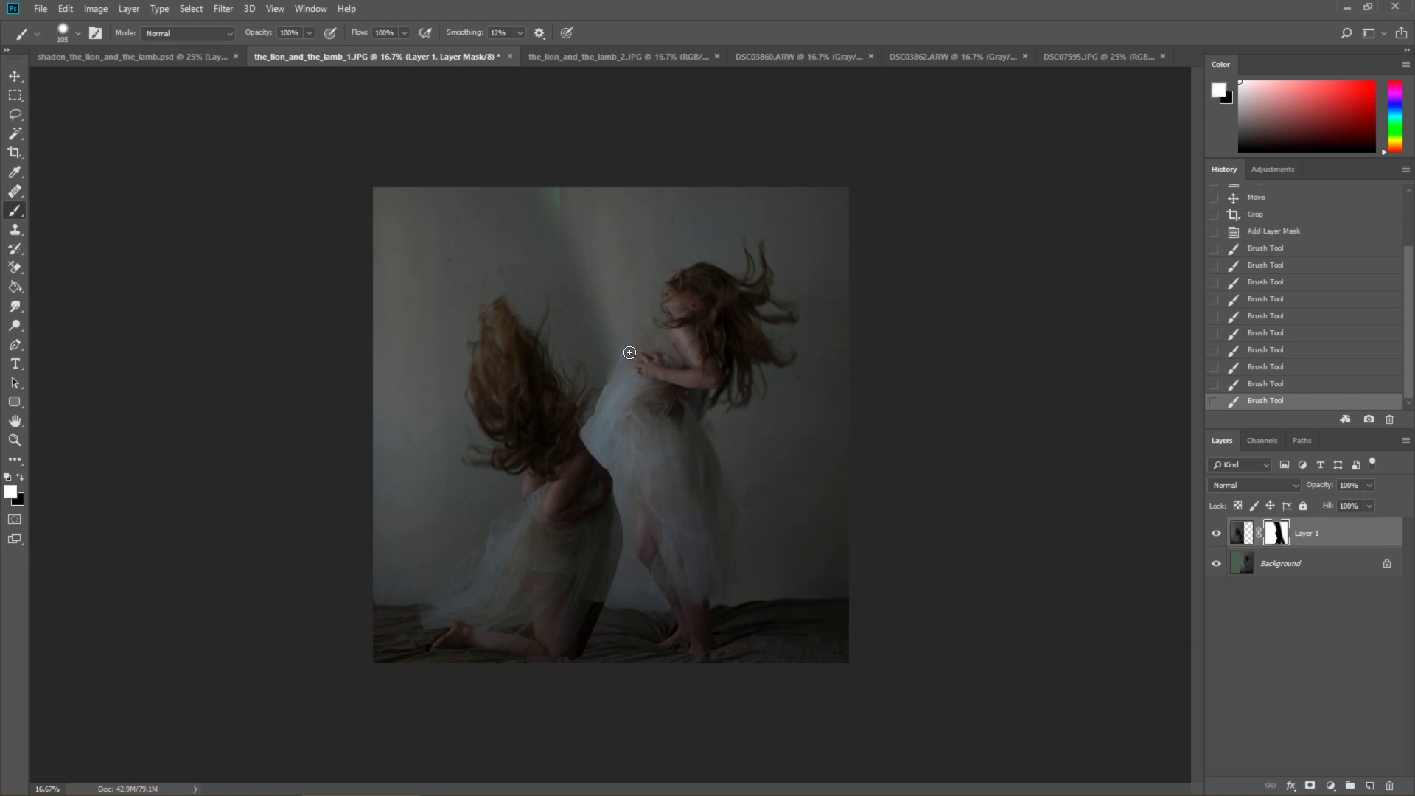
{"action": "left_click_drag", "start_coordinate": [622, 350], "coordinate": [620, 356]}
{"action": "key", "text": "ctrl+z"}
- Add a Curves 1 layer clipped to Layer 1 brightening its midtones, then take the Lasso tool
{"action": "left_click", "coordinate": [1311, 540]}
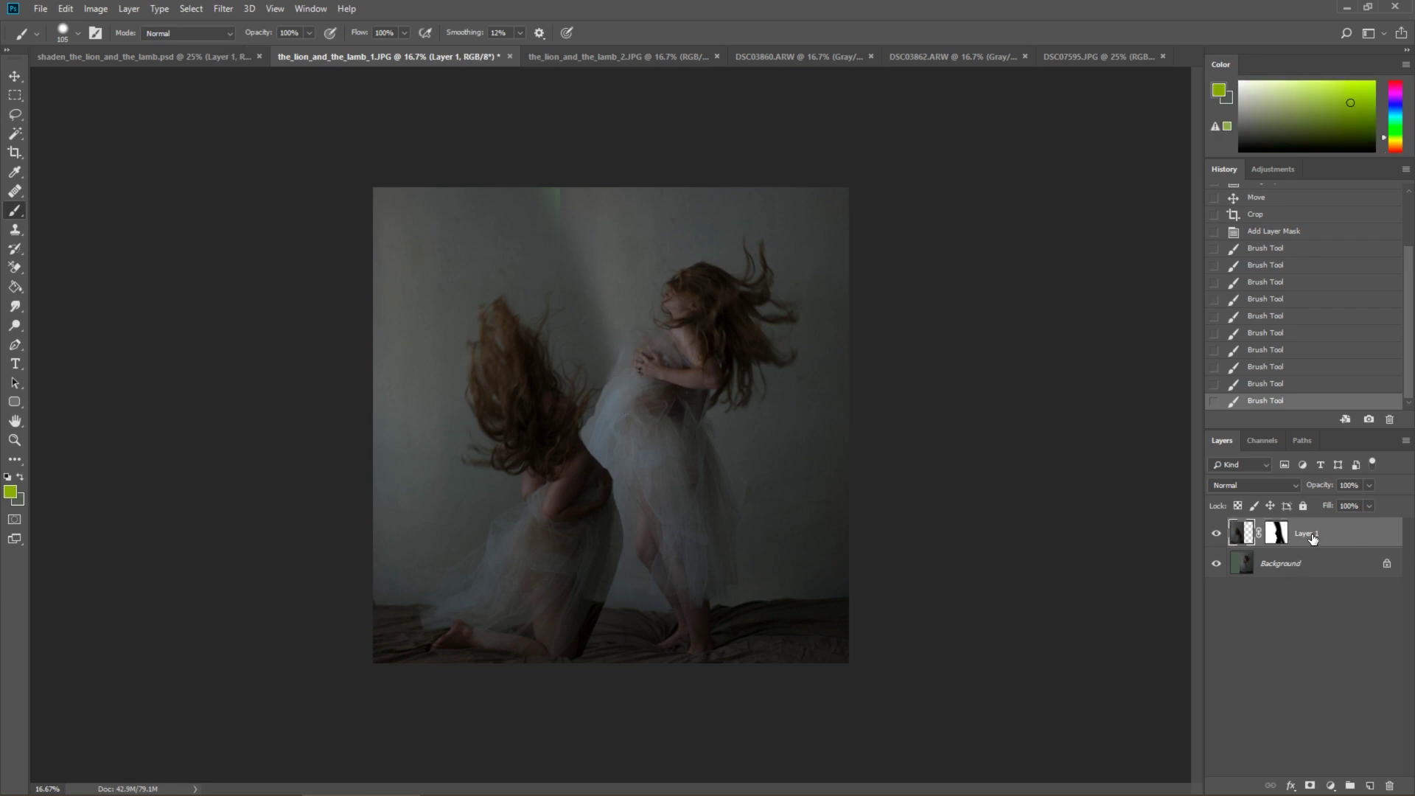
{"action": "left_click", "coordinate": [1342, 787]}
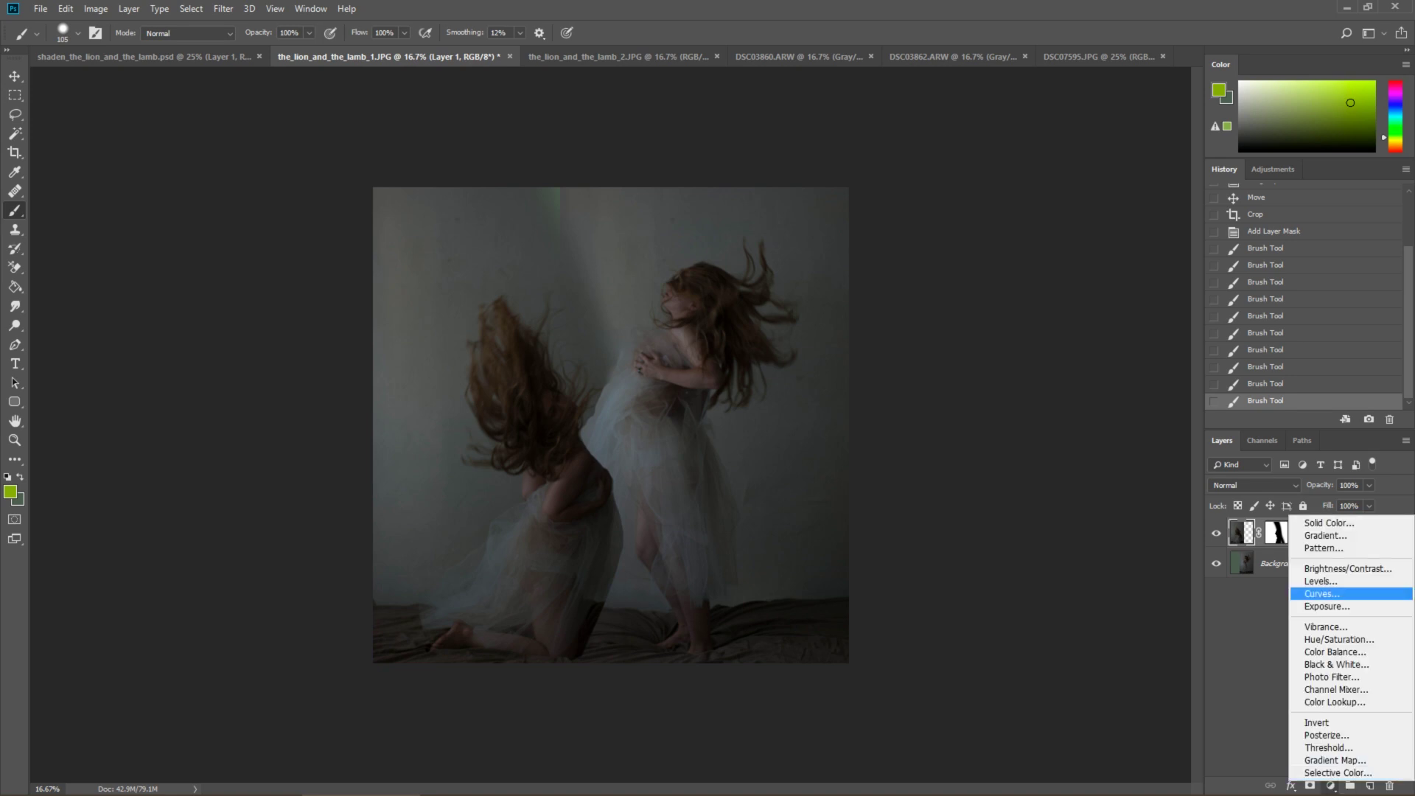
{"action": "left_click", "coordinate": [1319, 594]}
{"action": "left_click", "coordinate": [961, 507]}
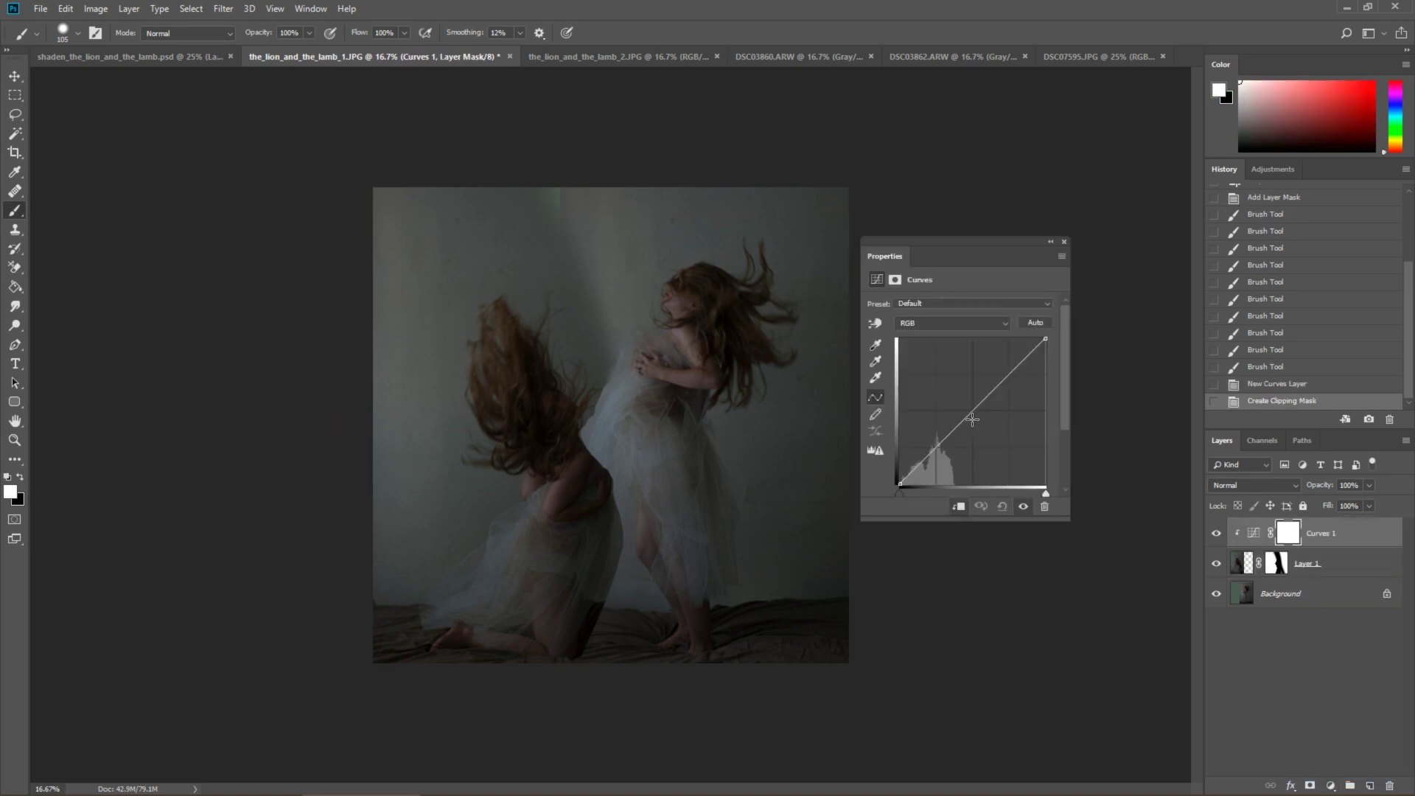
{"action": "left_click_drag", "start_coordinate": [966, 418], "coordinate": [955, 414]}
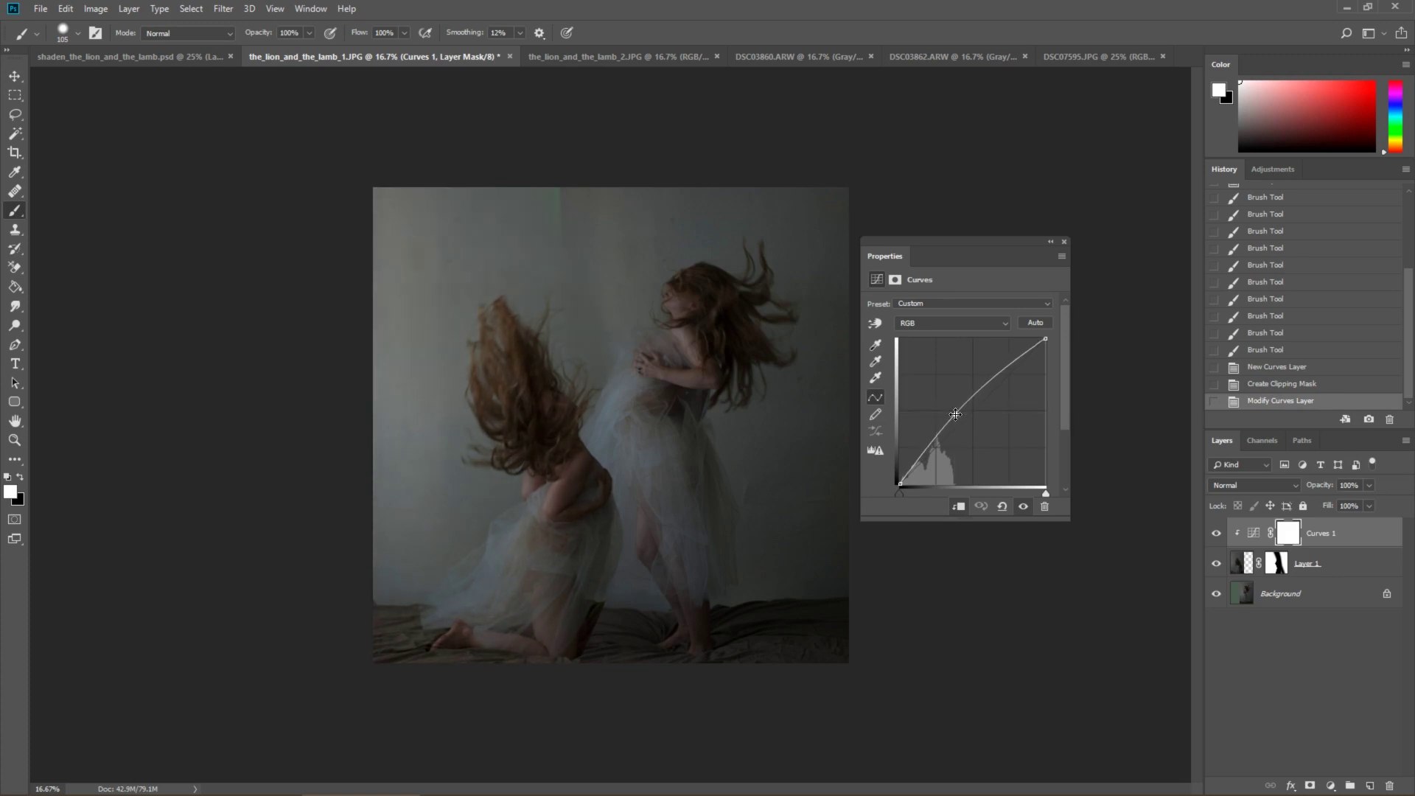
{"action": "left_click", "coordinate": [1064, 242]}
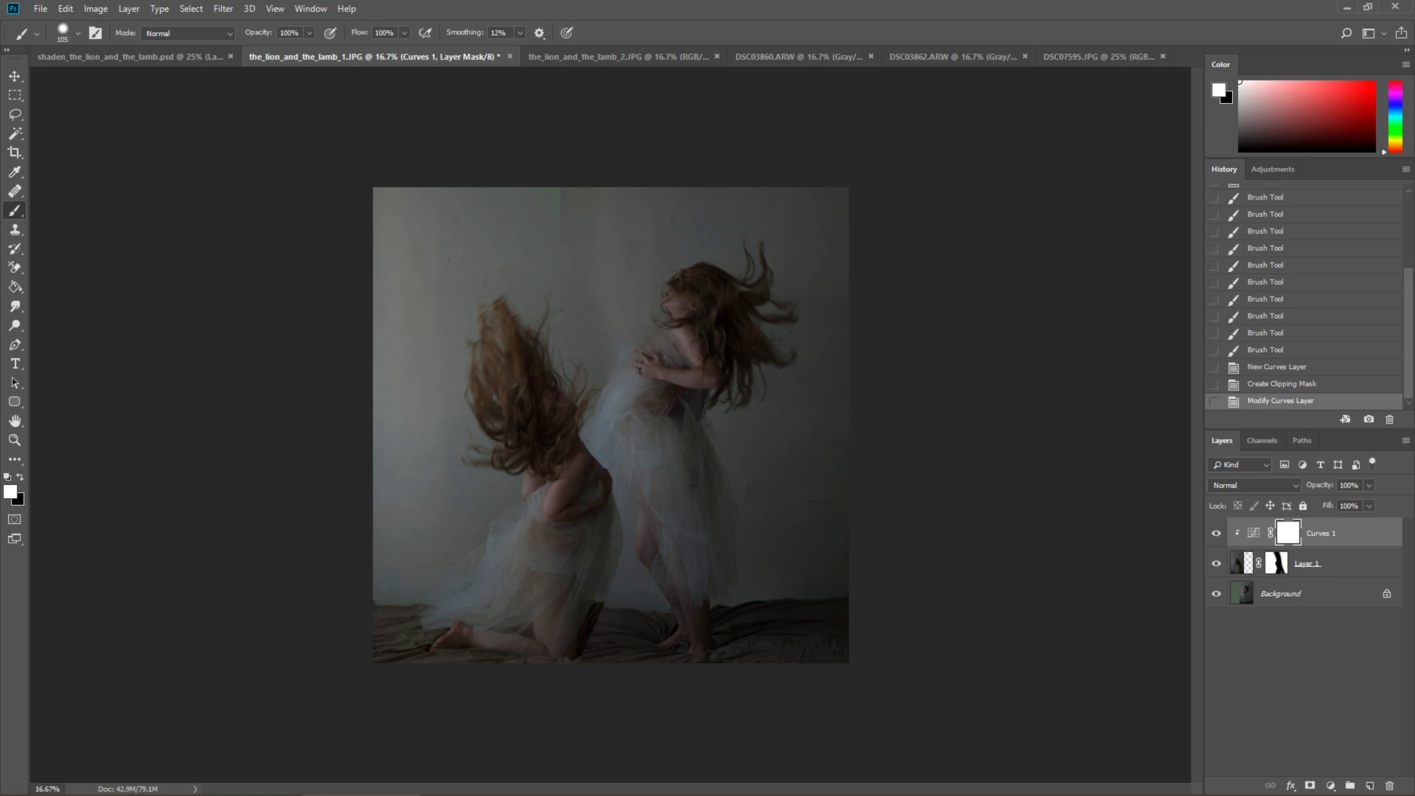
{"action": "key", "text": "l"}
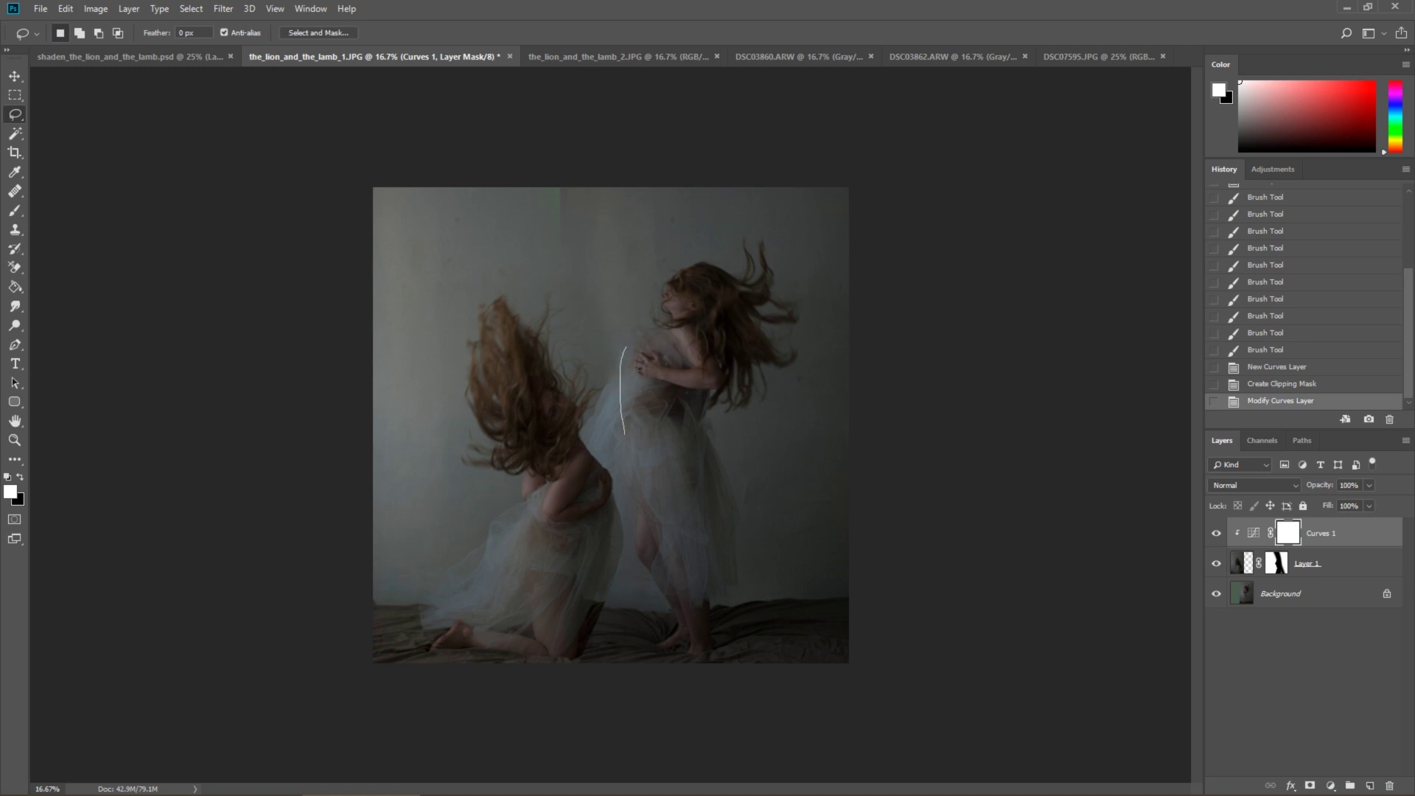
- Lasso the strip along the standing woman's left side and feather it 7 px
{"action": "mouse_move", "coordinate": [645, 618]}
{"action": "left_mouse_down"}
{"action": "mouse_move", "coordinate": [547, 451]}
{"action": "mouse_move", "coordinate": [623, 349]}
{"action": "left_mouse_up"}
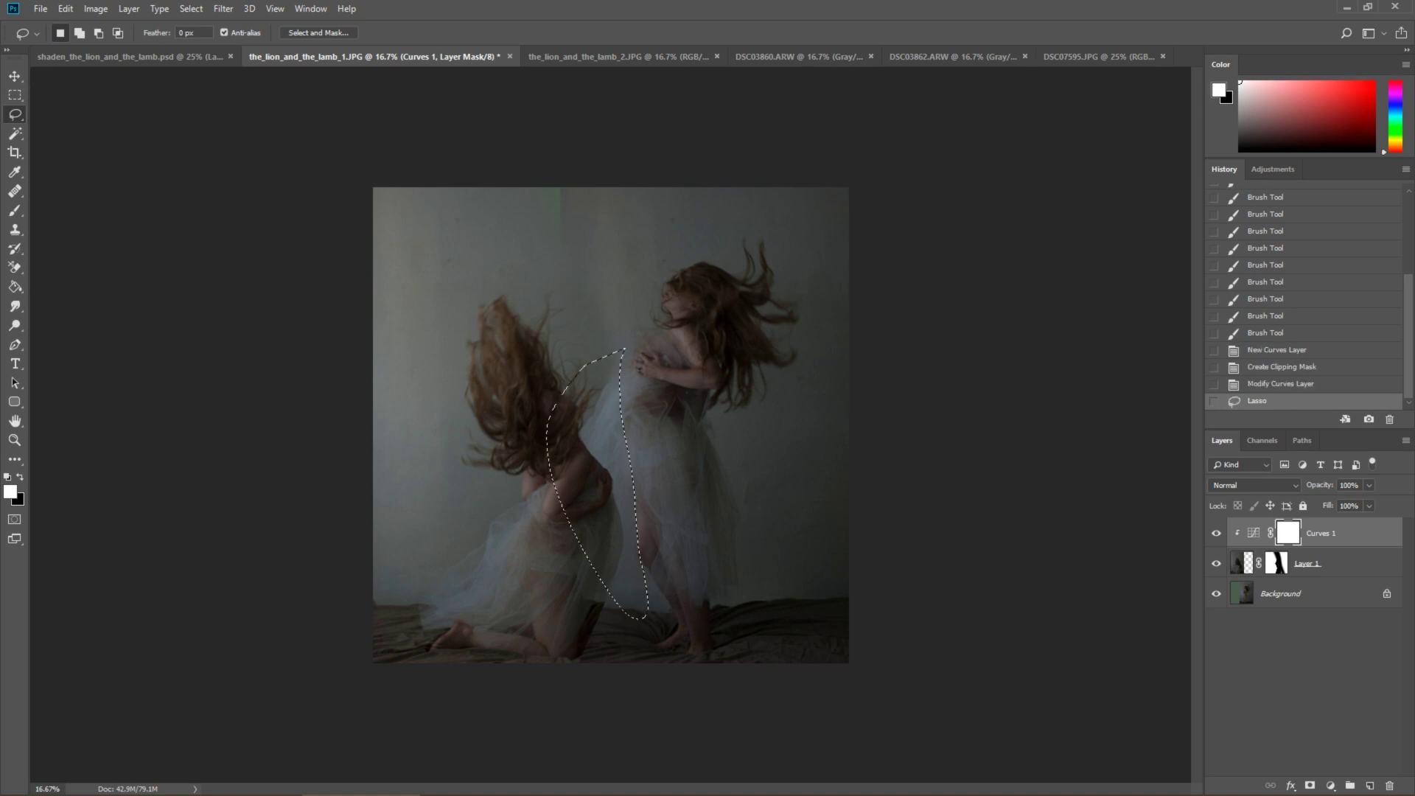
{"action": "right_click", "coordinate": [611, 386]}
{"action": "left_click", "coordinate": [656, 419]}
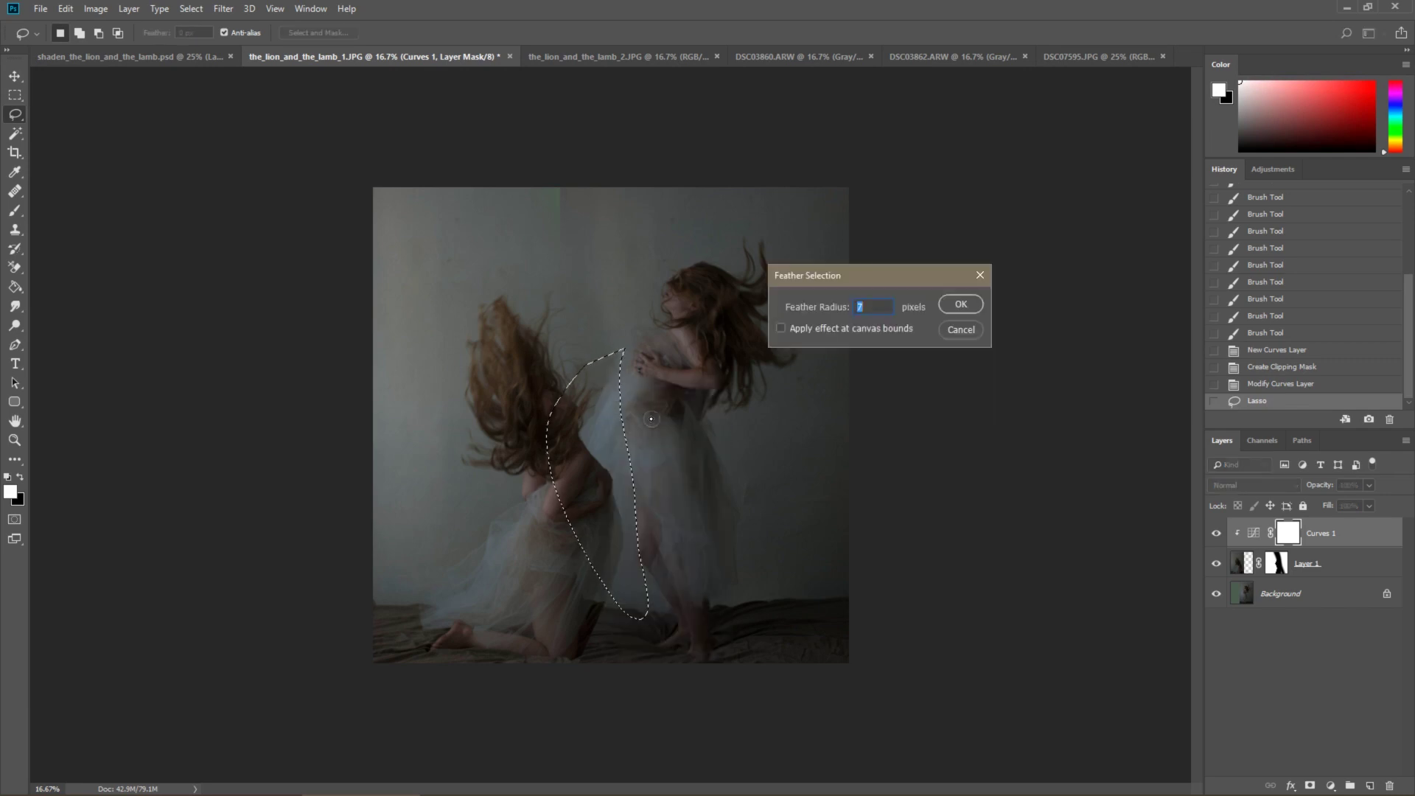
{"action": "key", "text": "Return"}
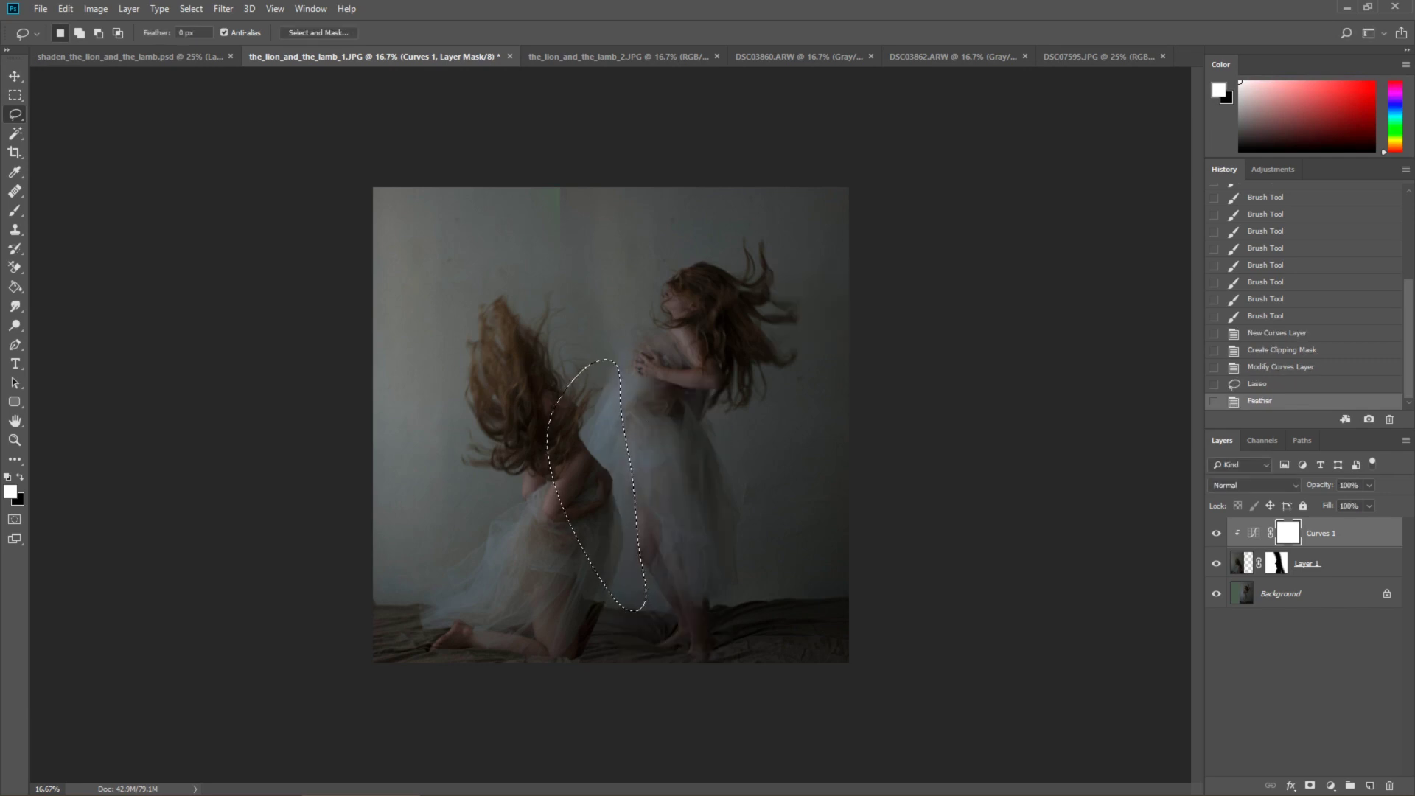
- Add a Curves 2 layer above Background, pulling the curve down to darken the selection
{"action": "left_click", "coordinate": [1282, 593]}
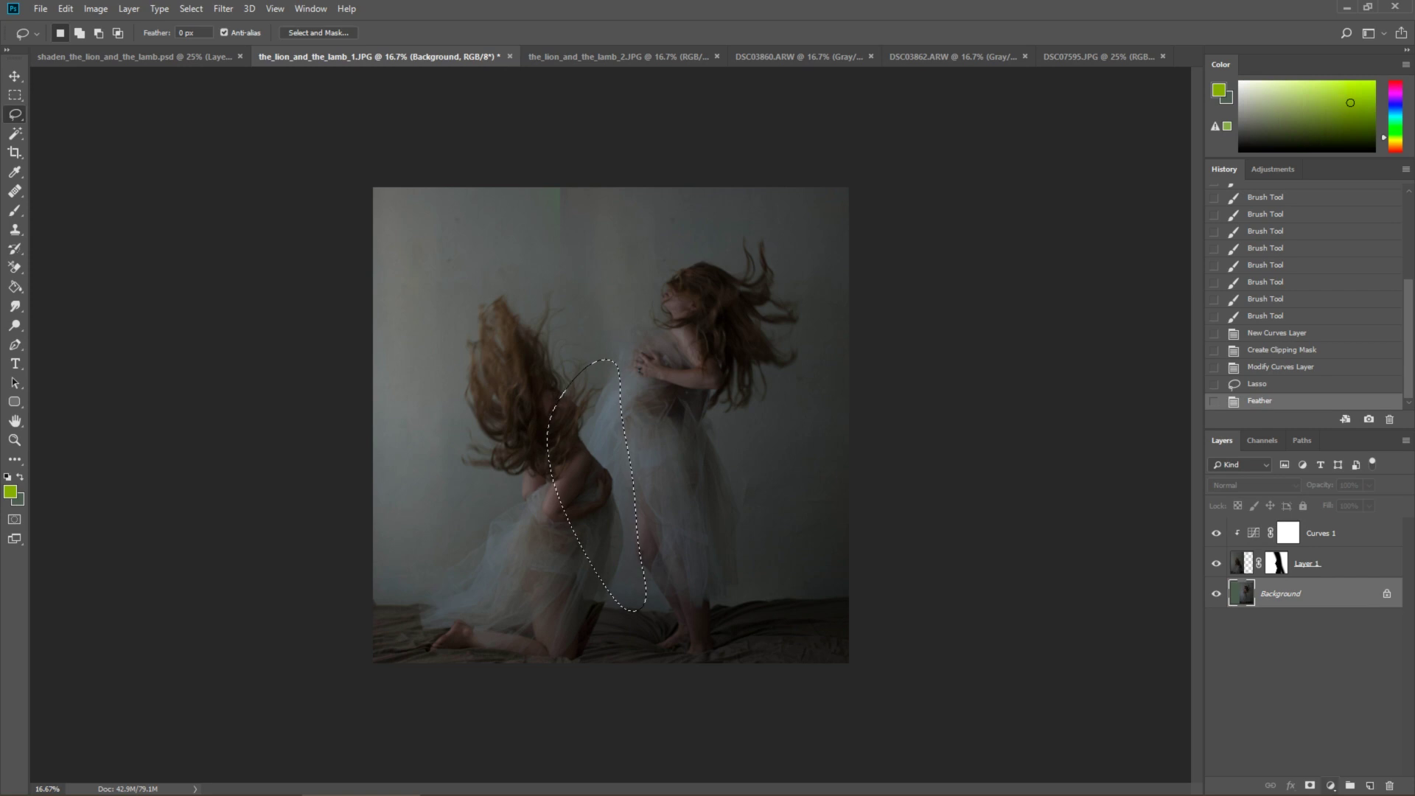
{"action": "right_click", "coordinate": [1325, 594]}
{"action": "left_click", "coordinate": [1325, 594]}
{"action": "key", "text": "ctrl+m"}
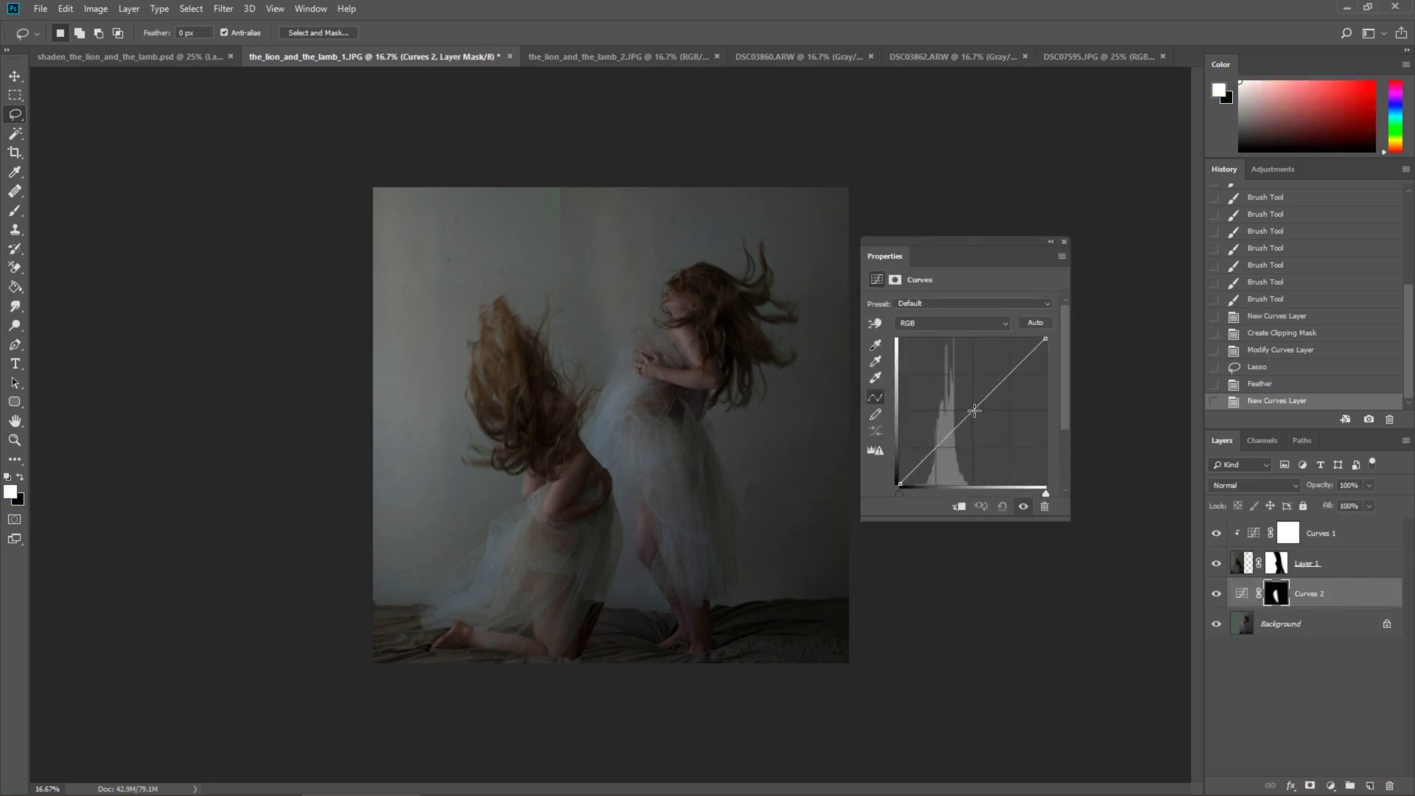
{"action": "left_click_drag", "start_coordinate": [975, 411], "coordinate": [974, 419]}
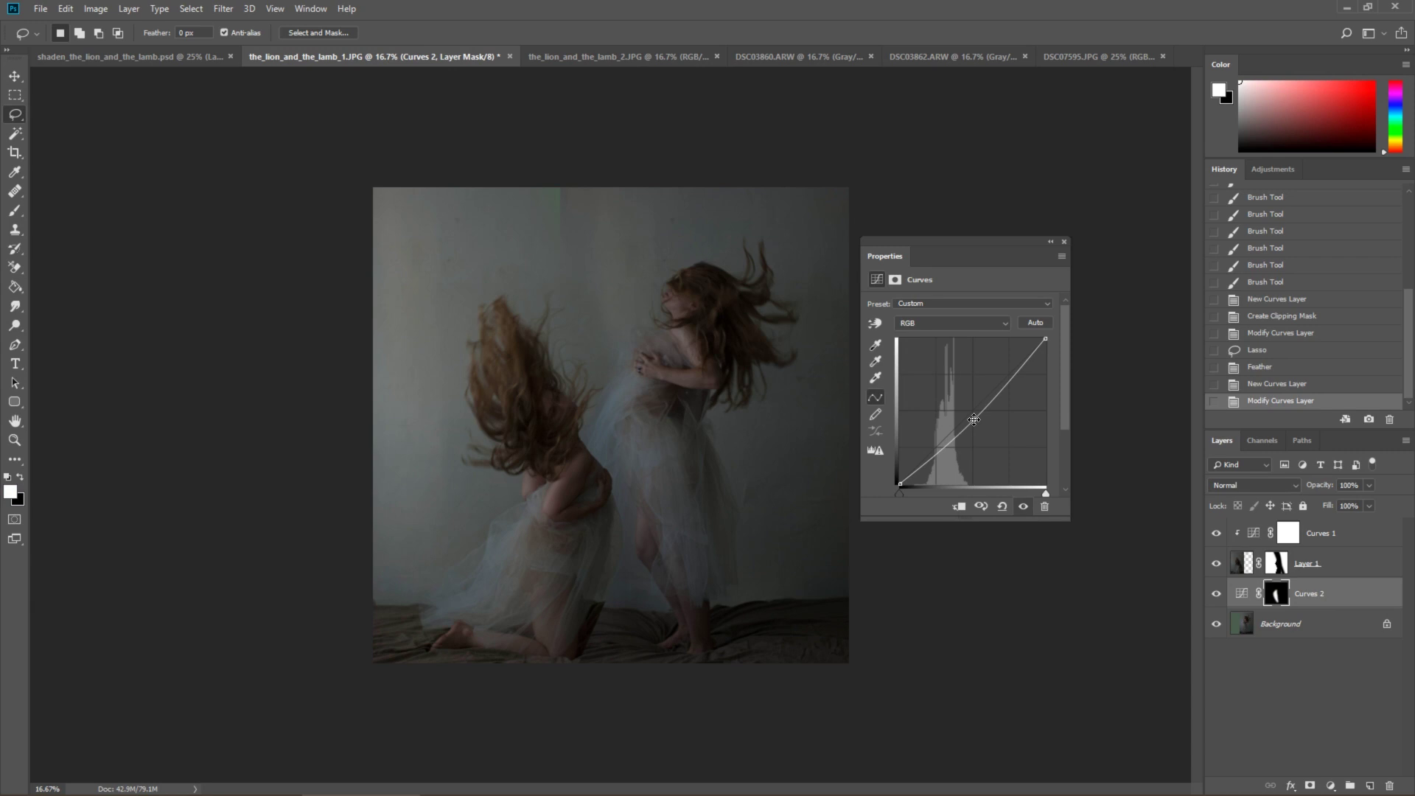
{"action": "left_click", "coordinate": [1063, 242]}
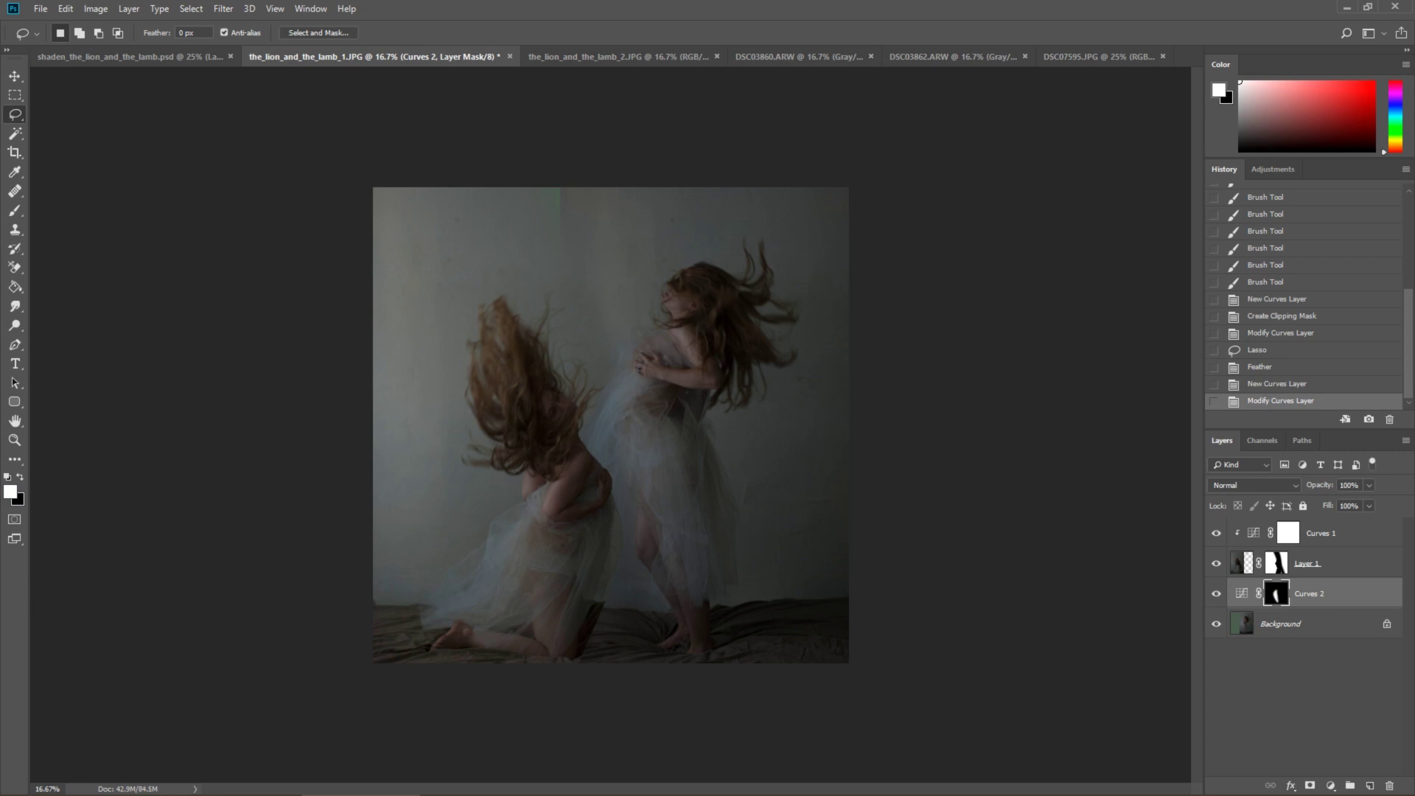
{"action": "left_click", "coordinate": [149, 52]}
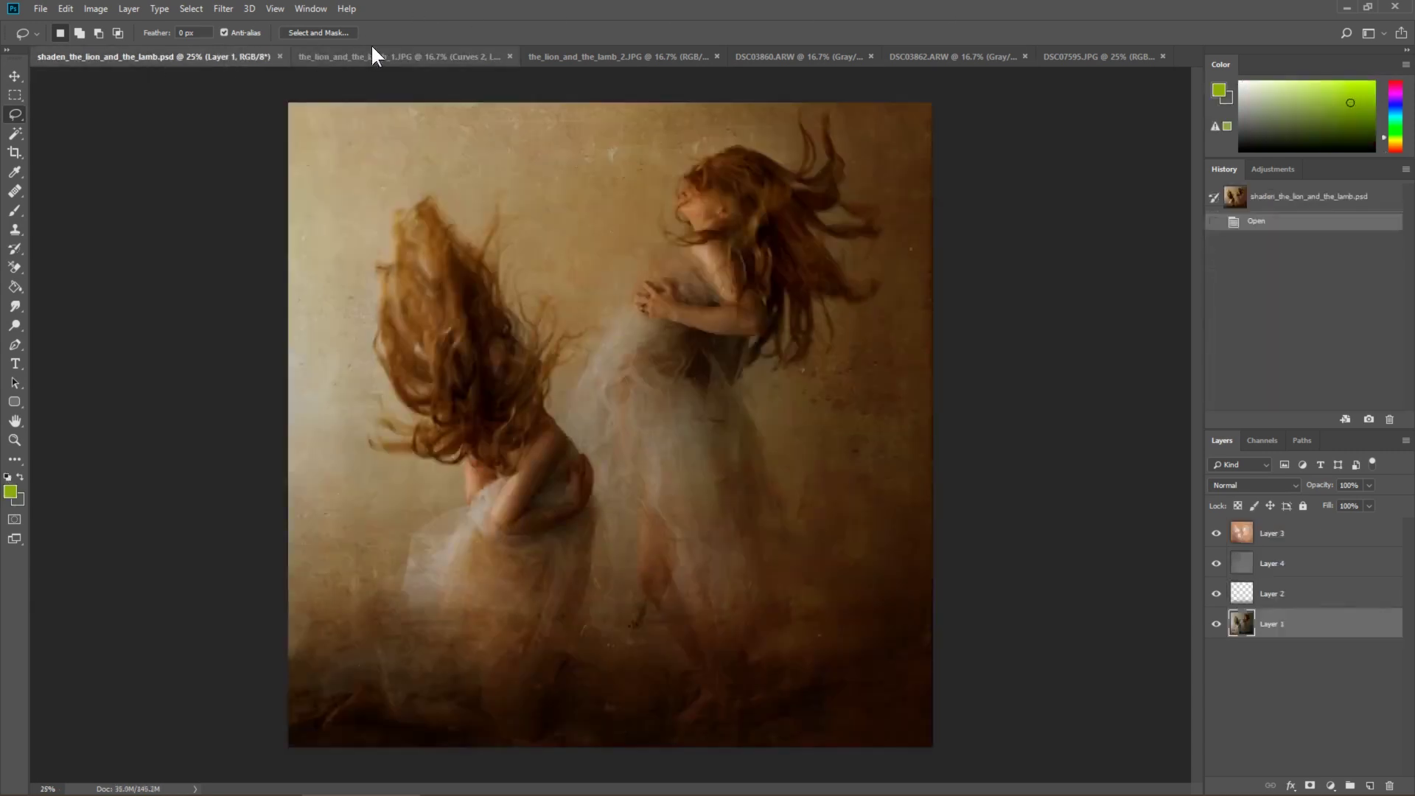
{"action": "left_click", "coordinate": [405, 53]}
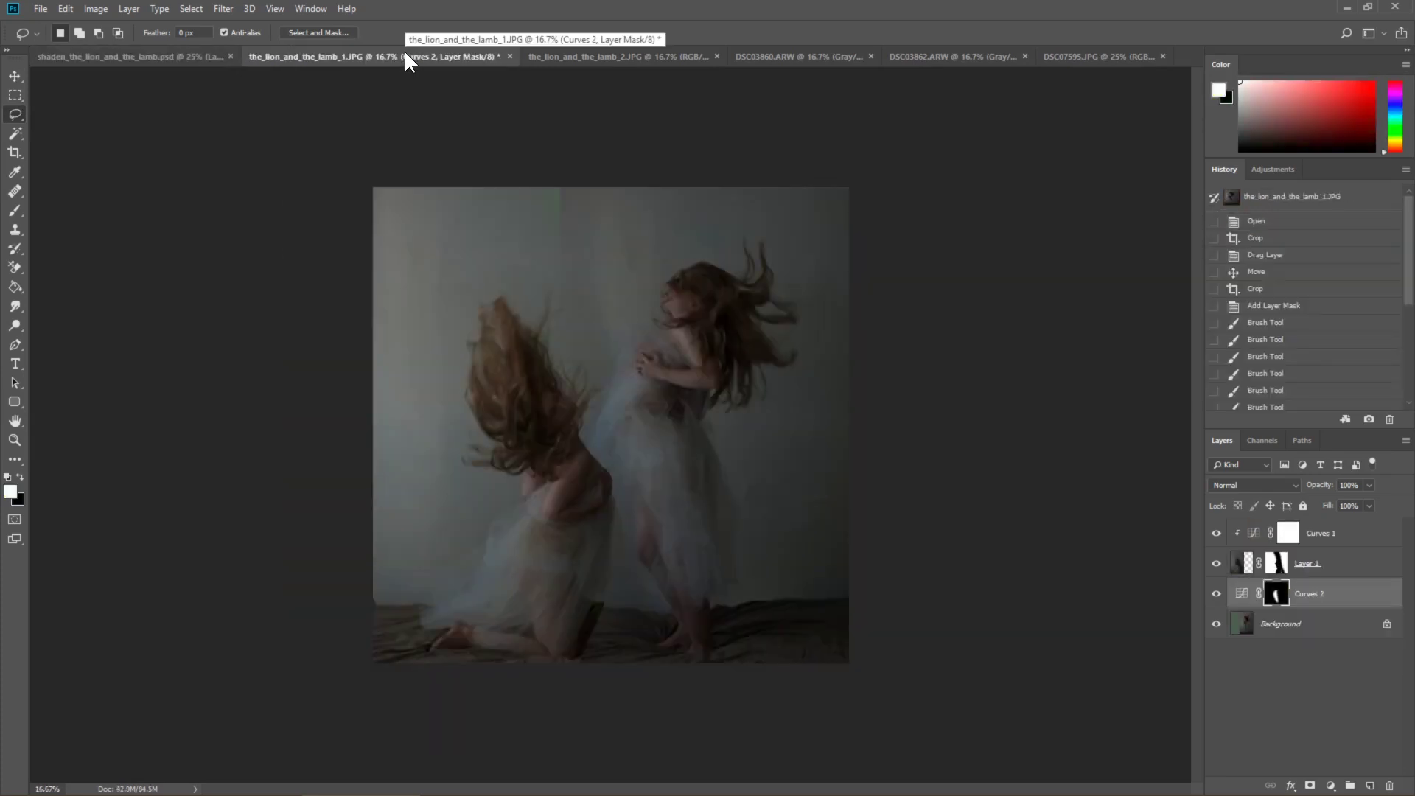
{"action": "left_click", "coordinate": [218, 53]}
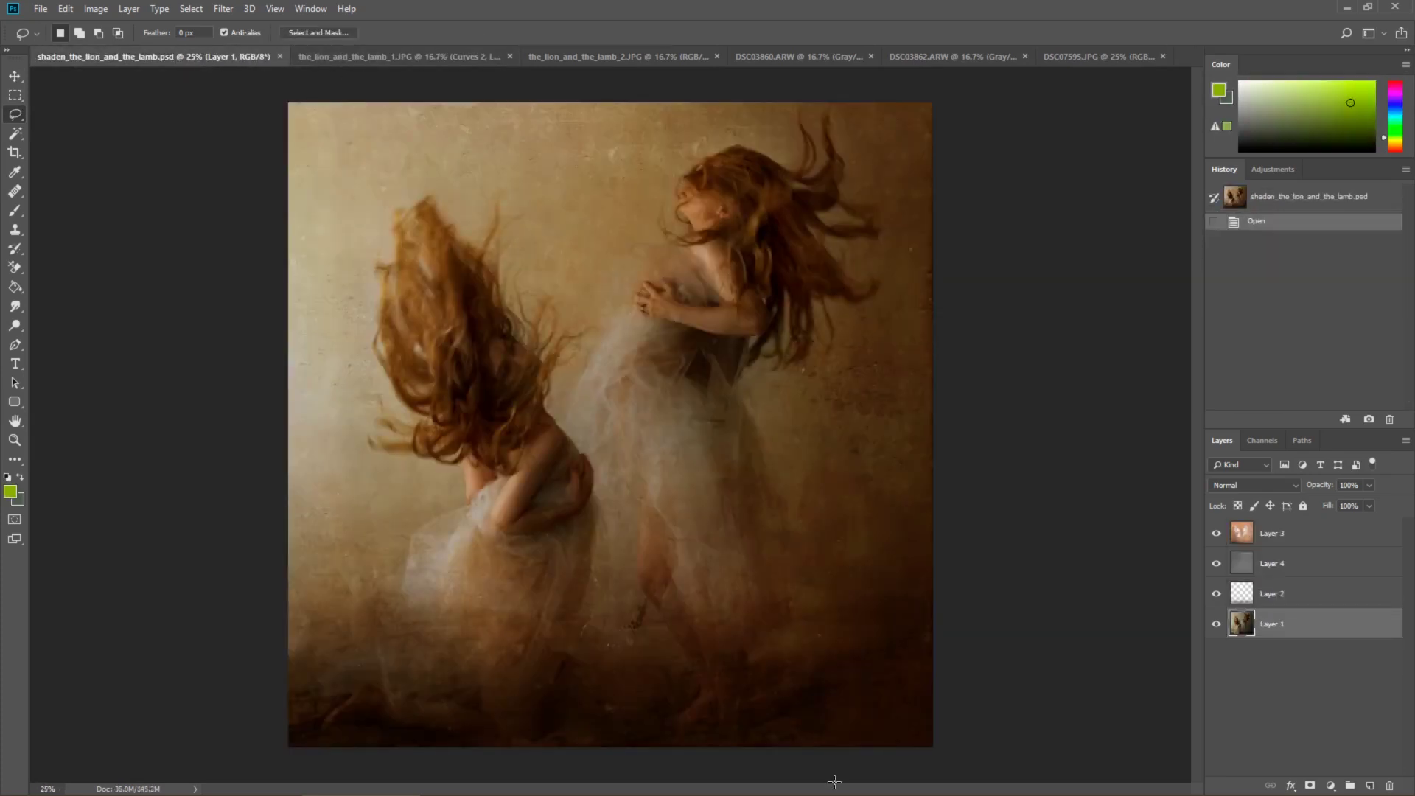
{"action": "left_click", "coordinate": [388, 53]}
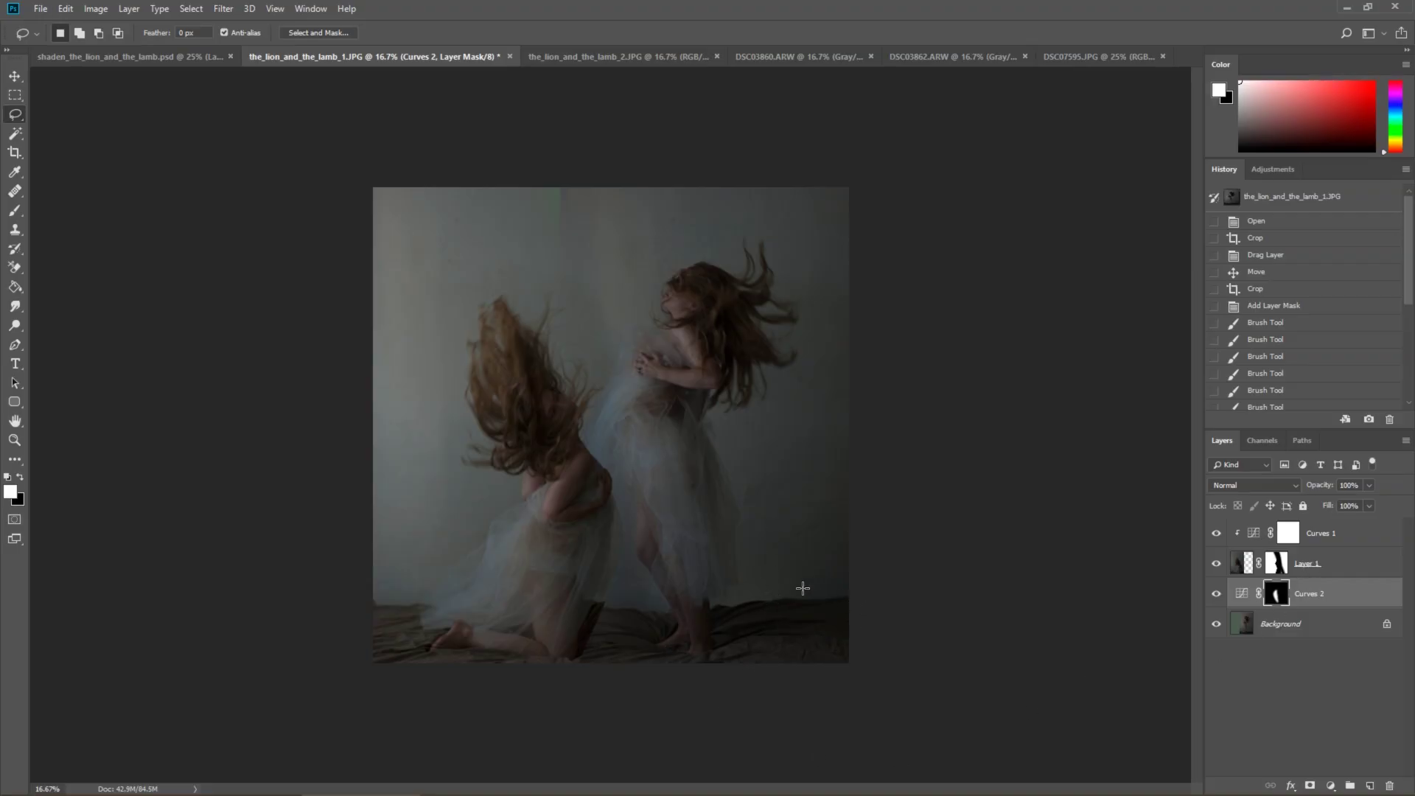
{"action": "left_click", "coordinate": [1338, 538]}
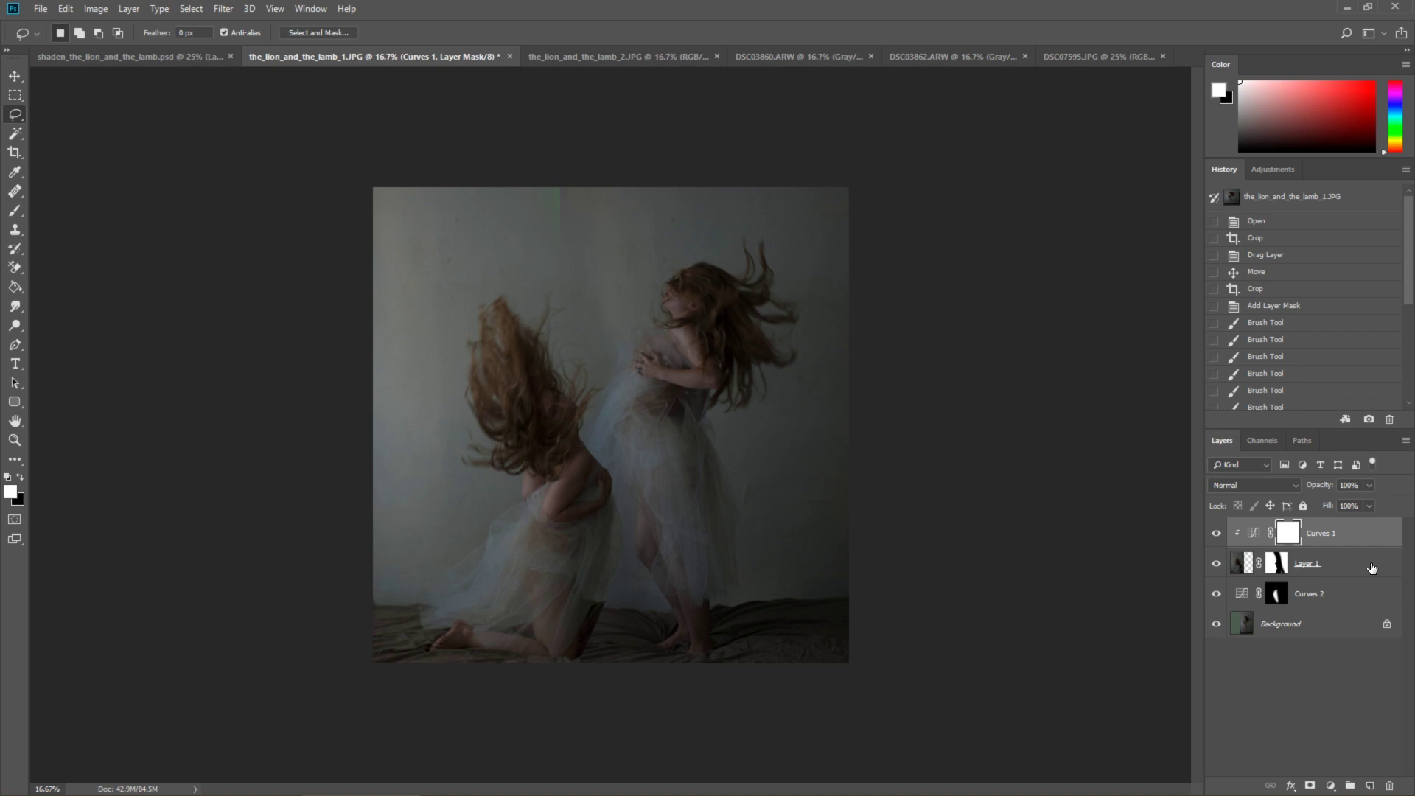
- Stamp all visible layers into a new Layer 2 and set up a smaller Healing Brush
{"action": "key", "text": "ctrl+shift+alt+e"}
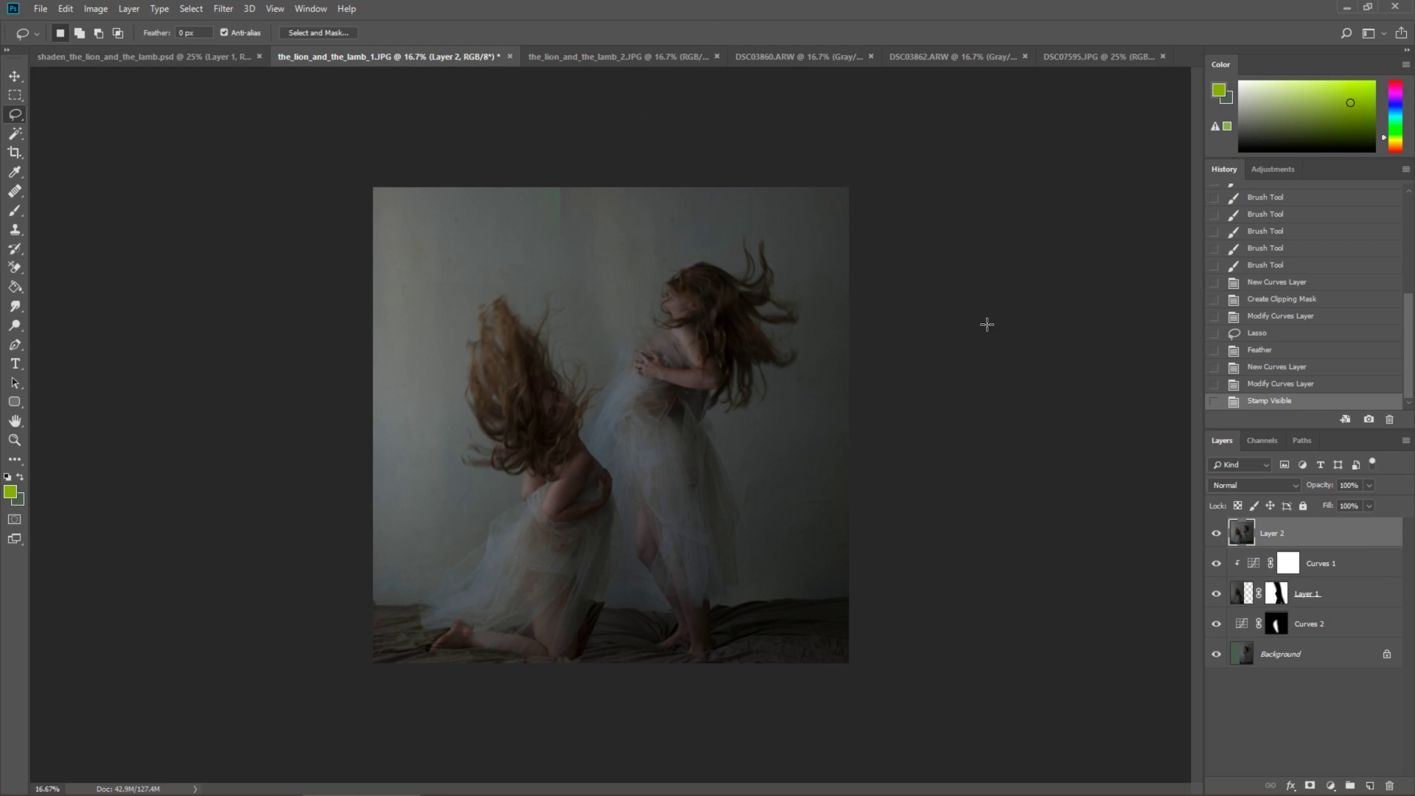
{"action": "scroll", "coordinate": [812, 633], "scroll_direction": "up", "scroll_amount": 5}
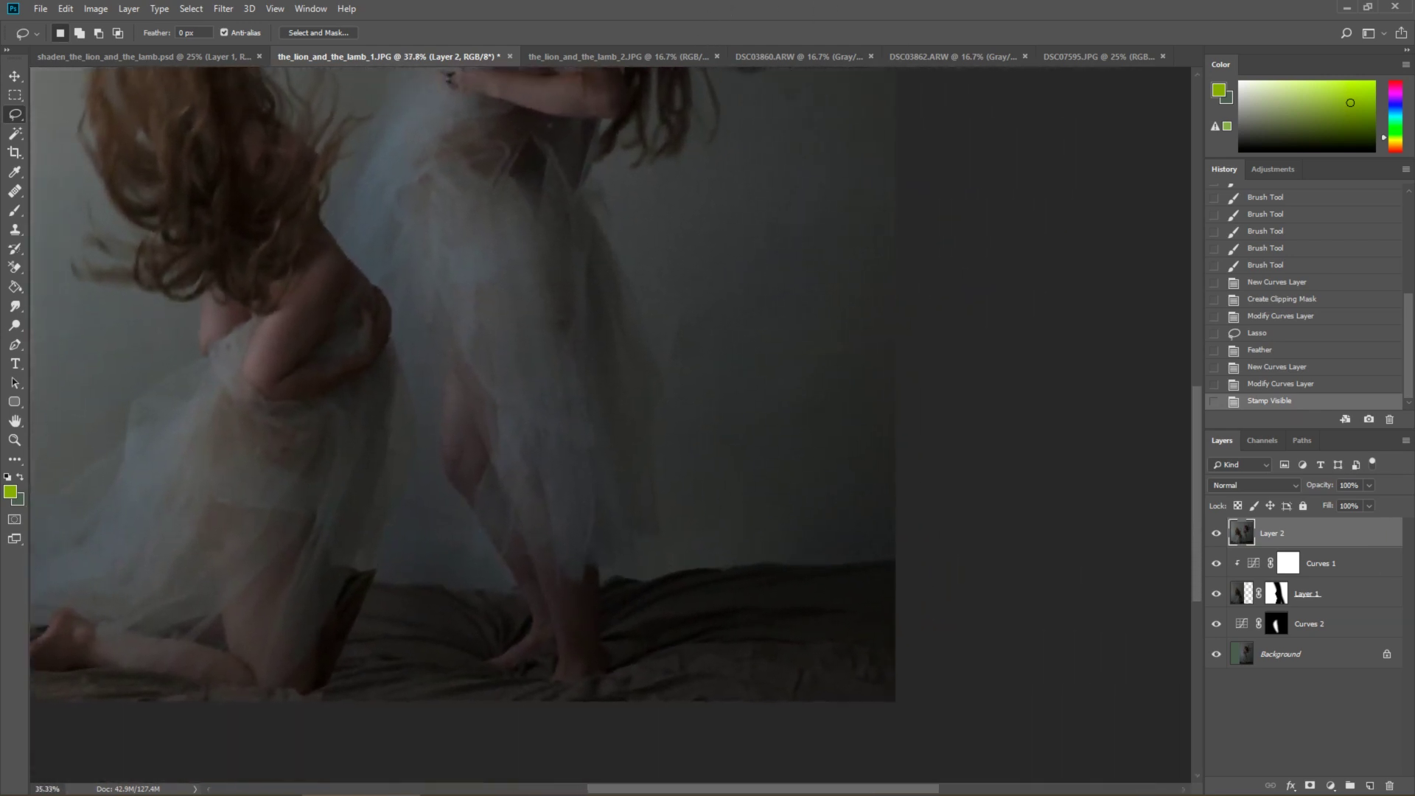
{"action": "scroll", "coordinate": [617, 559], "scroll_direction": "down", "scroll_amount": 2}
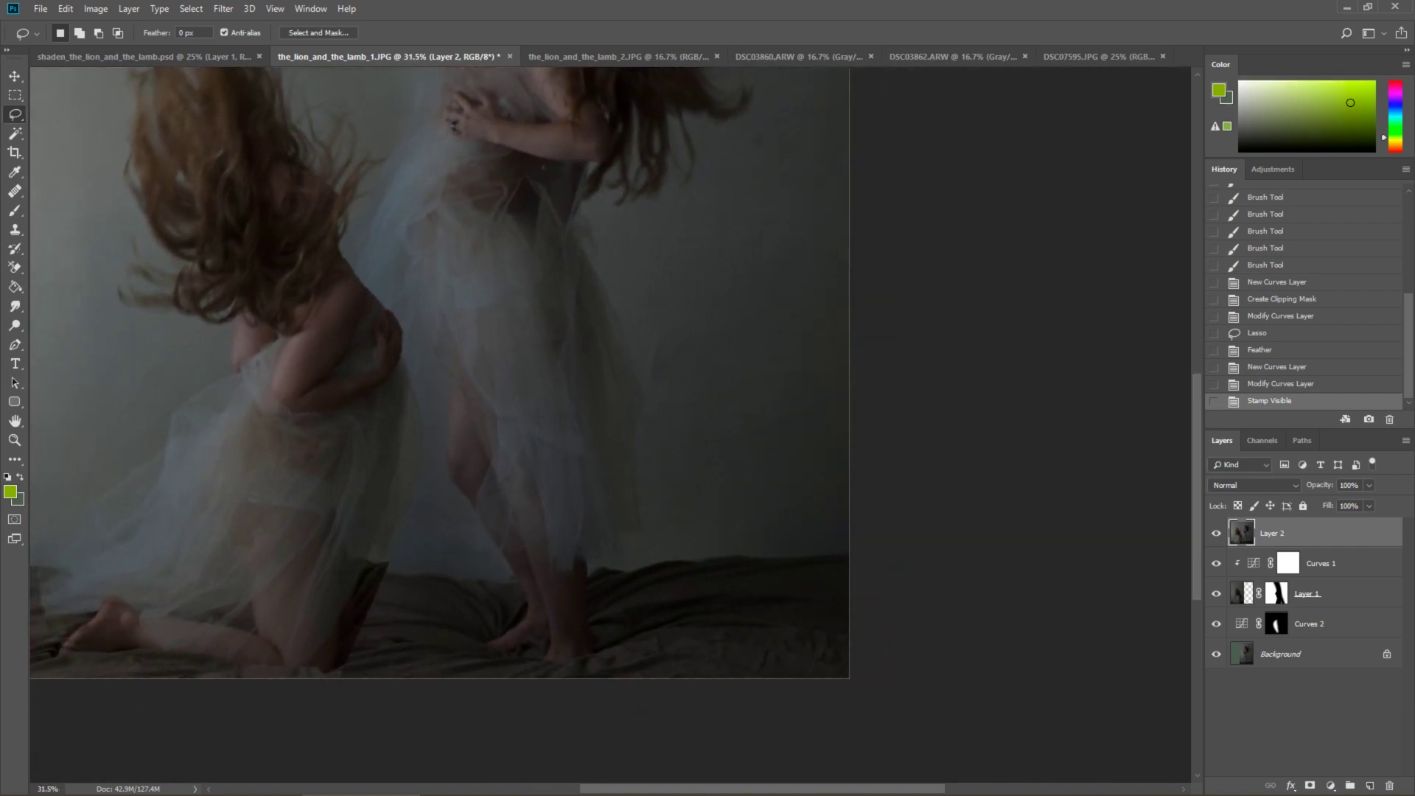
{"action": "left_click", "coordinate": [18, 190]}
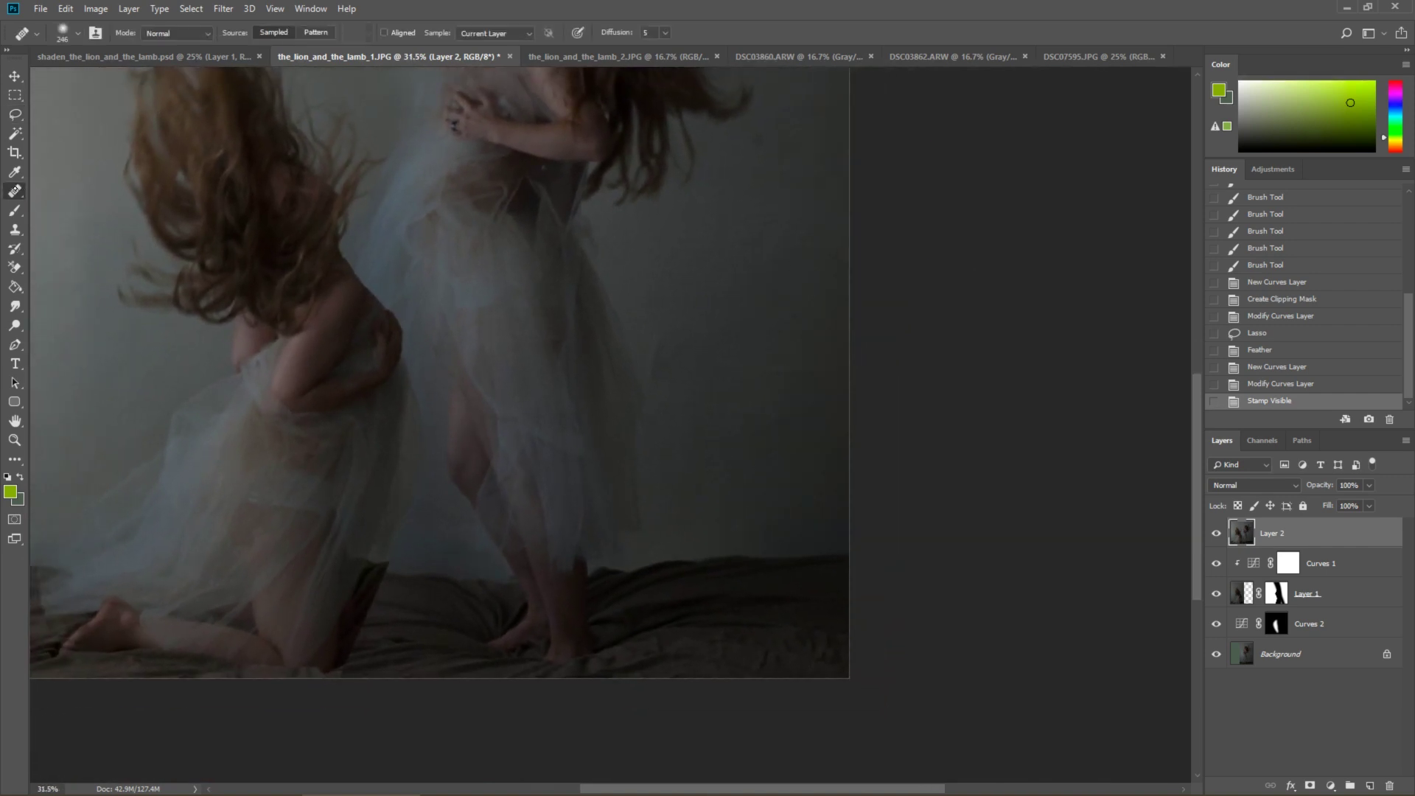
{"action": "right_click", "coordinate": [16, 190]}
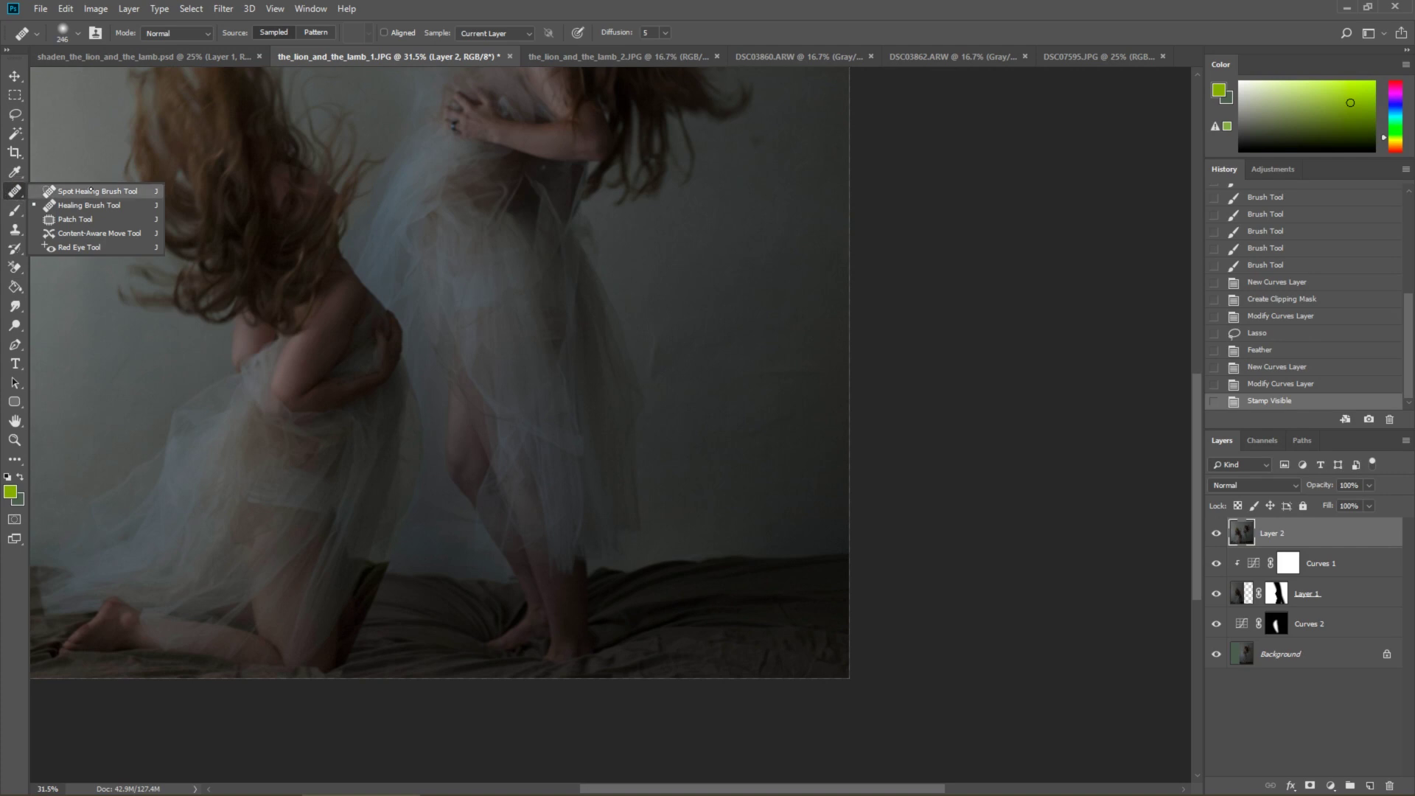
{"action": "left_click", "coordinate": [67, 202]}
{"action": "key", "text": "bracketleft"}
{"action": "key", "text": "bracketleft"}
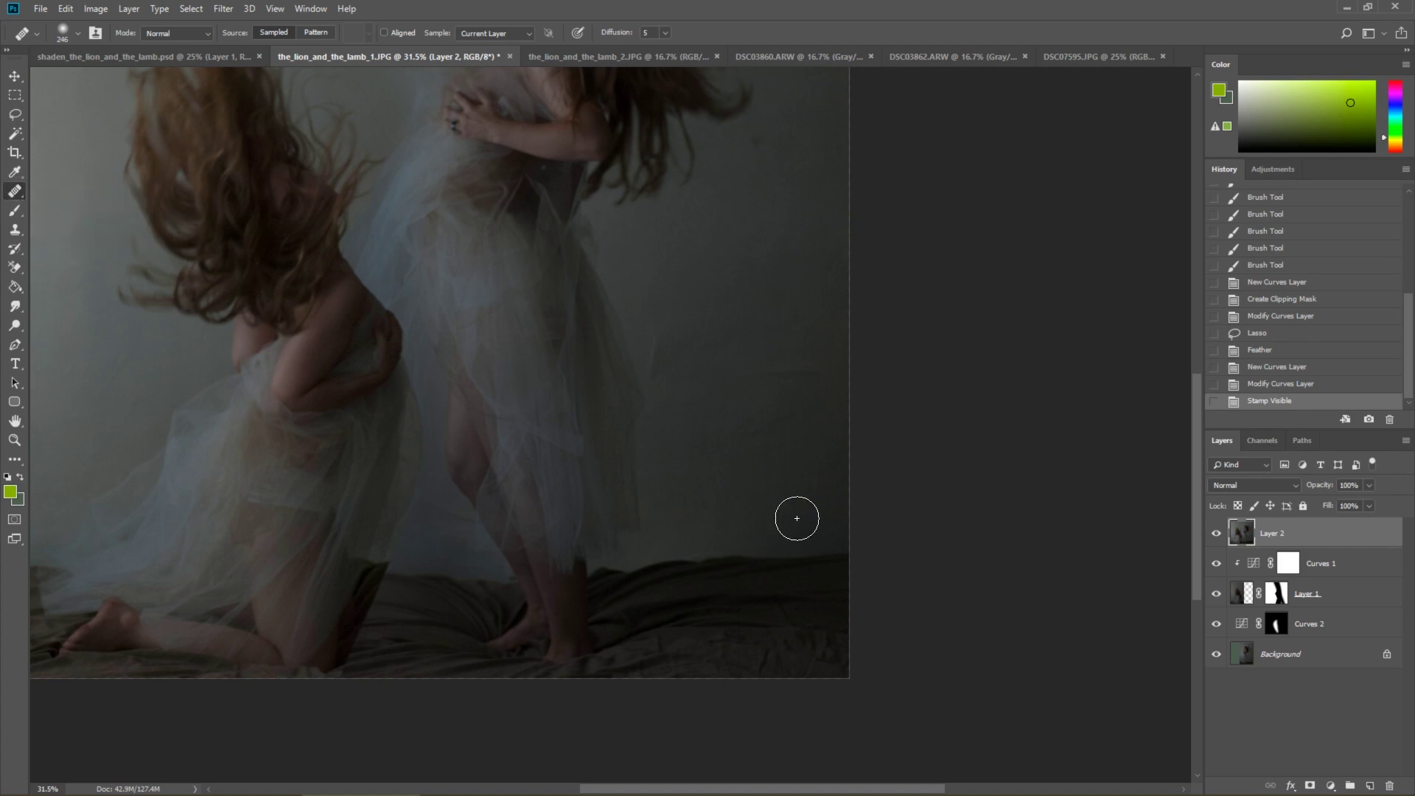
- Alt-sample clean texture and heal the wall–floor line moving leftward
{"action": "key", "text": "alt"}
{"action": "key", "text": "alt"}
{"action": "left_click", "coordinate": [786, 489], "text": "alt"}
{"action": "left_click", "coordinate": [784, 553]}
{"action": "left_click", "coordinate": [746, 551]}
{"action": "left_click", "coordinate": [724, 554]}
{"action": "left_click", "coordinate": [712, 558]}
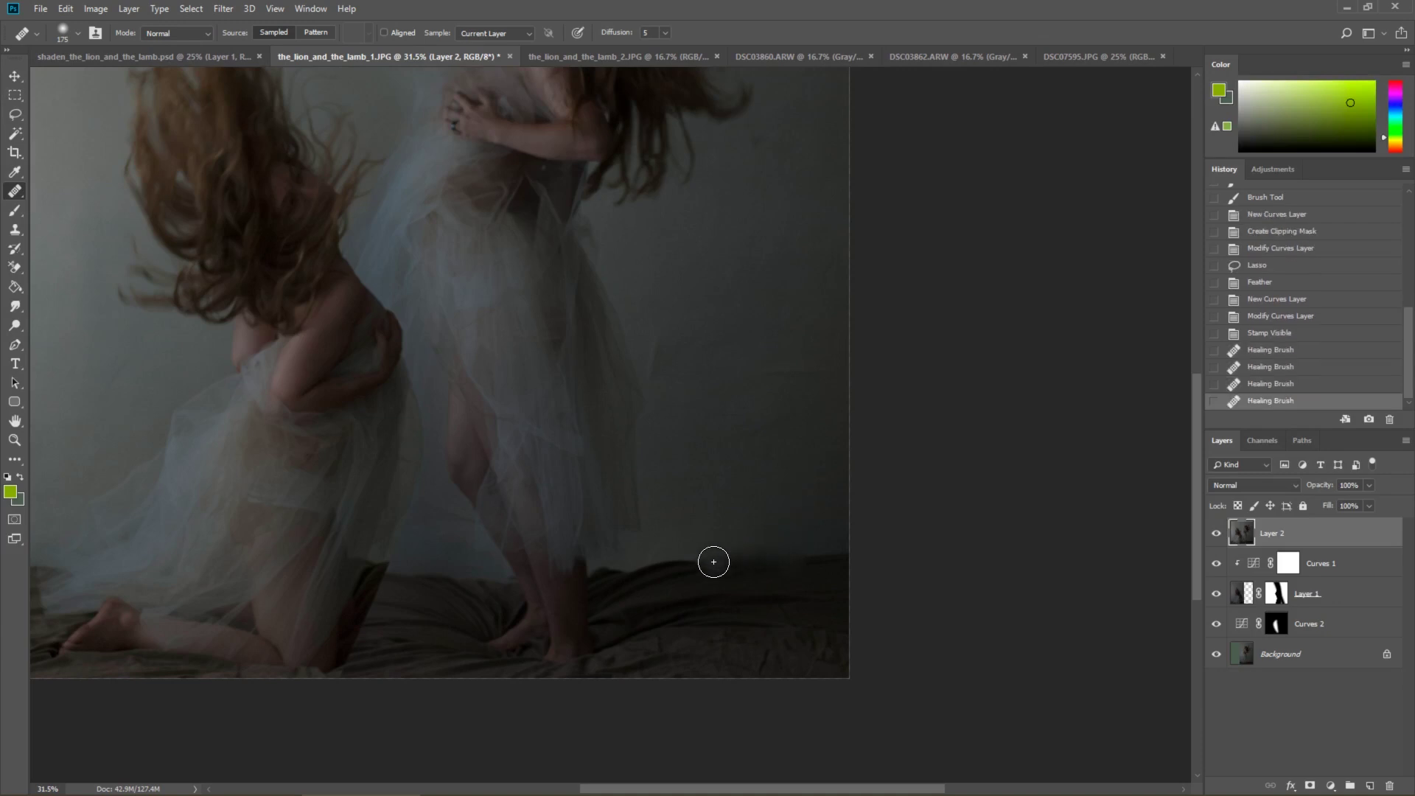
{"action": "left_click", "coordinate": [702, 562]}
{"action": "left_click", "coordinate": [677, 563]}
- Resample from the wall and heal the remaining floor-line spots on both sides
{"action": "left_click", "coordinate": [726, 483], "text": "alt"}
{"action": "left_click", "coordinate": [666, 562]}
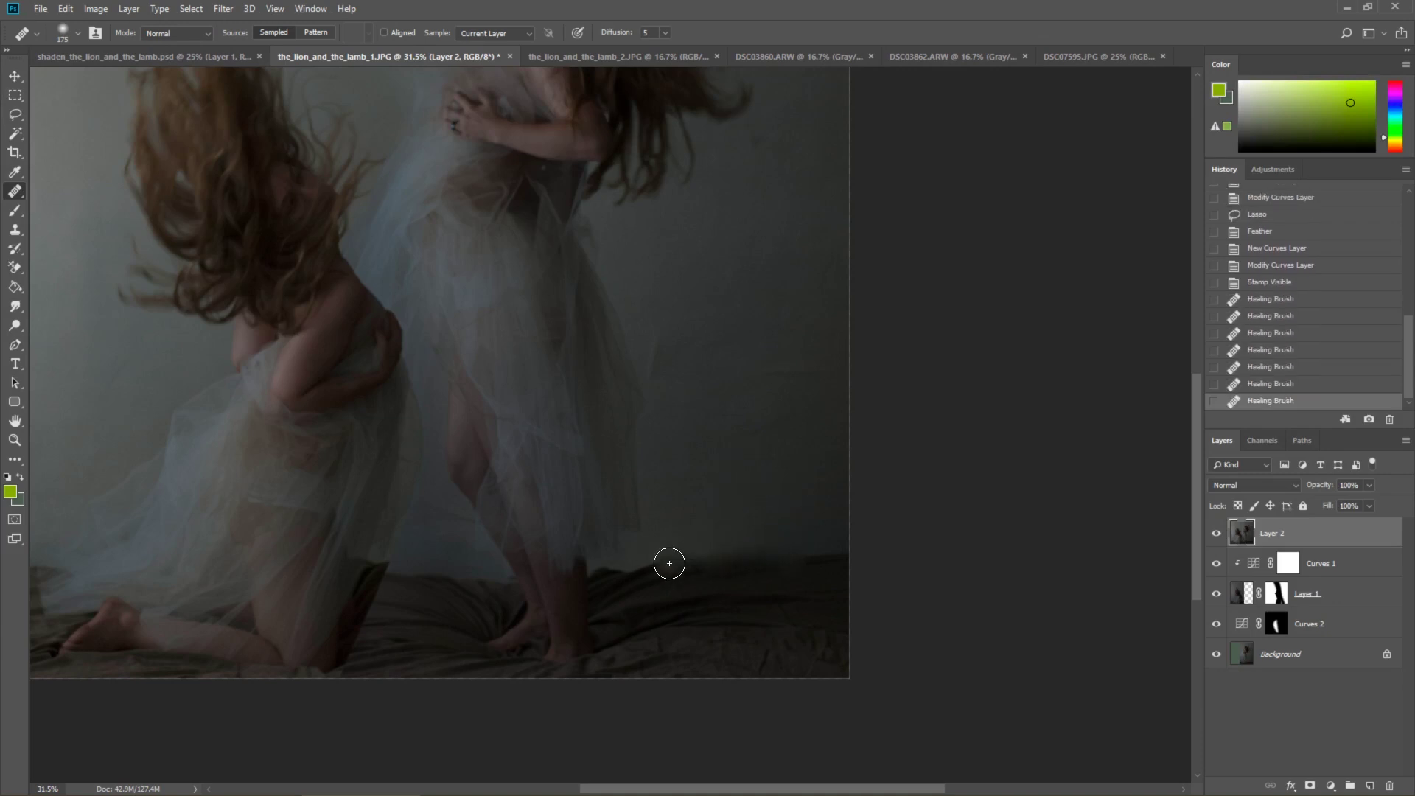
{"action": "left_click", "coordinate": [632, 572]}
{"action": "left_click", "coordinate": [635, 589]}
{"action": "left_click", "coordinate": [805, 559]}
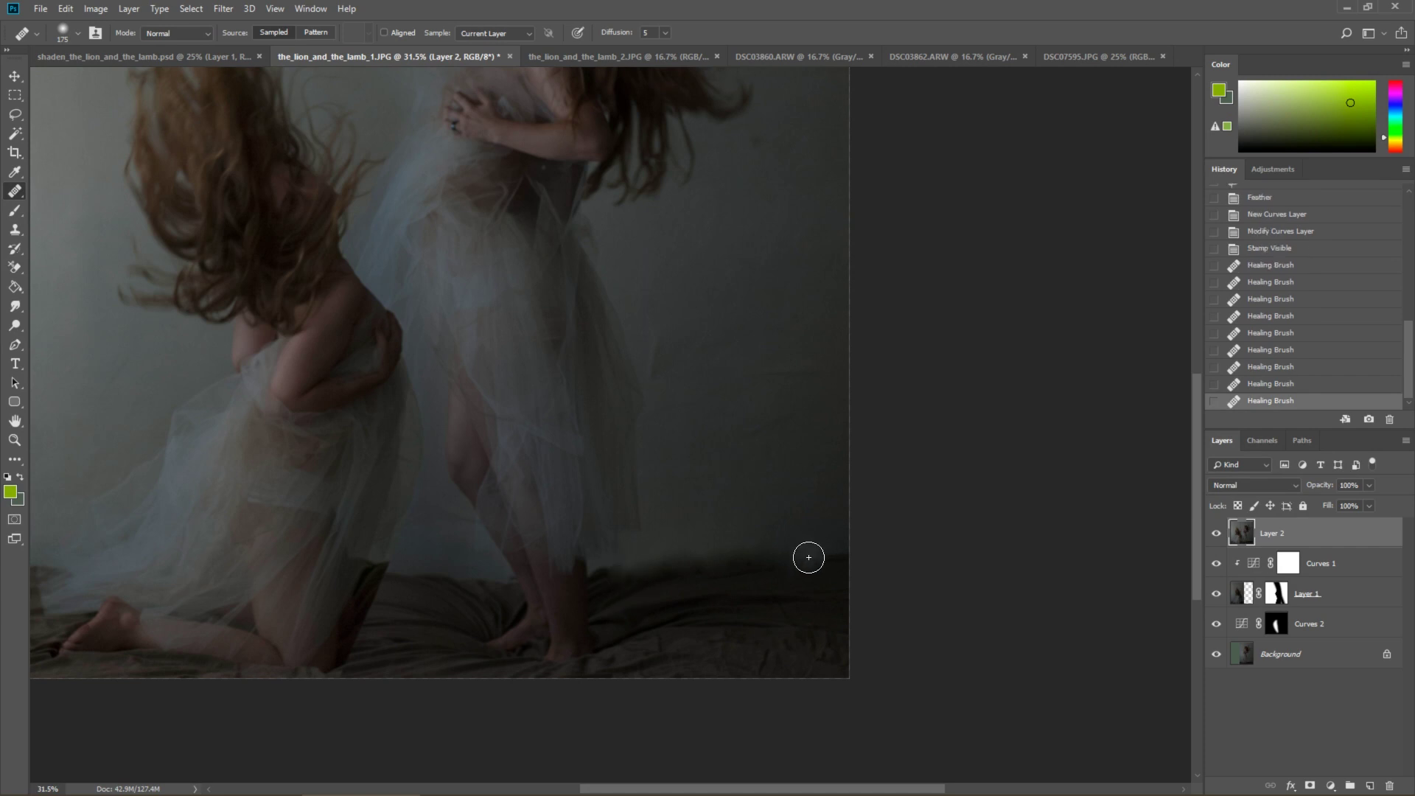
{"action": "left_click", "coordinate": [846, 543]}
{"action": "left_click", "coordinate": [714, 597]}
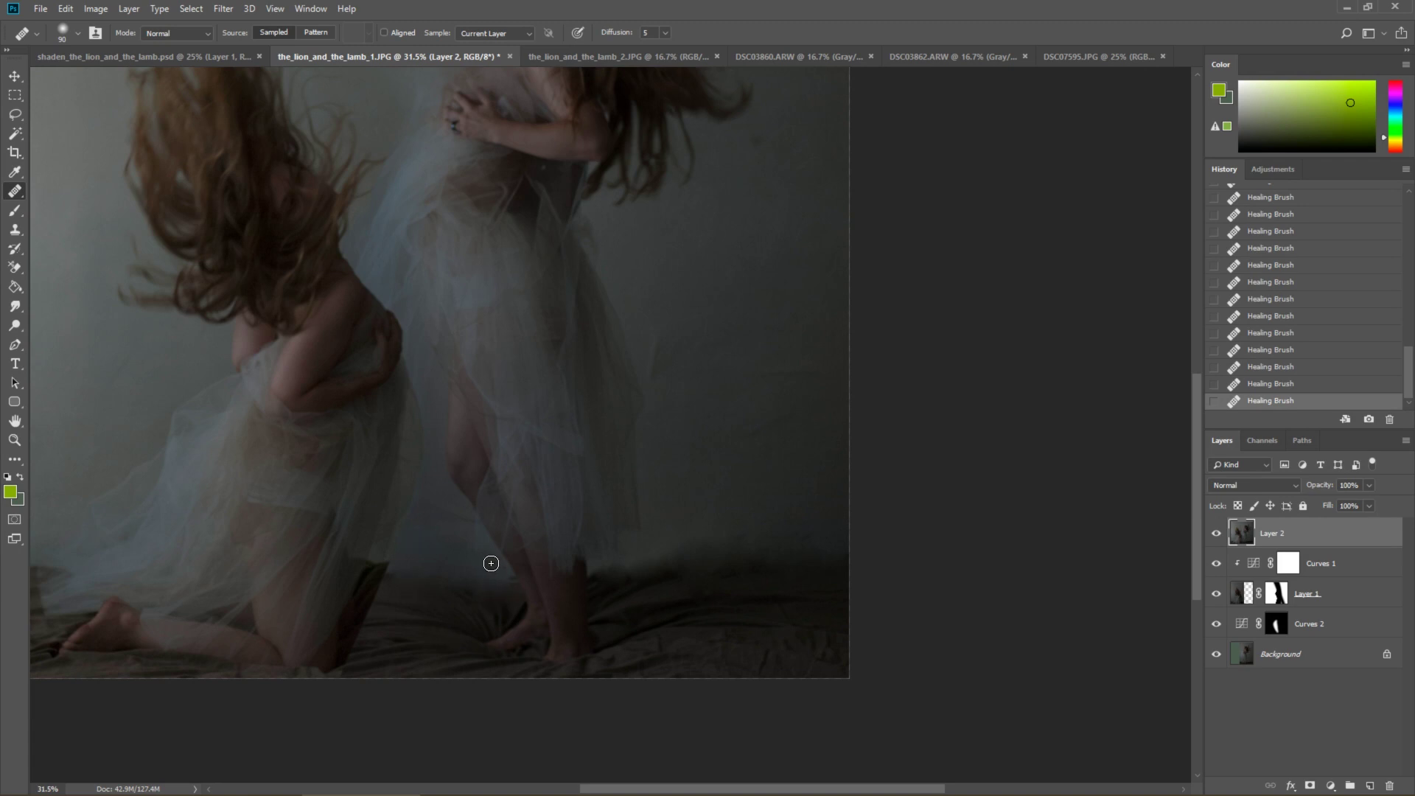
- Finish smoothing the floor line and duplicate Layer 2 as Layer 2 copy
{"action": "left_click_drag", "start_coordinate": [490, 563], "coordinate": [724, 559]}
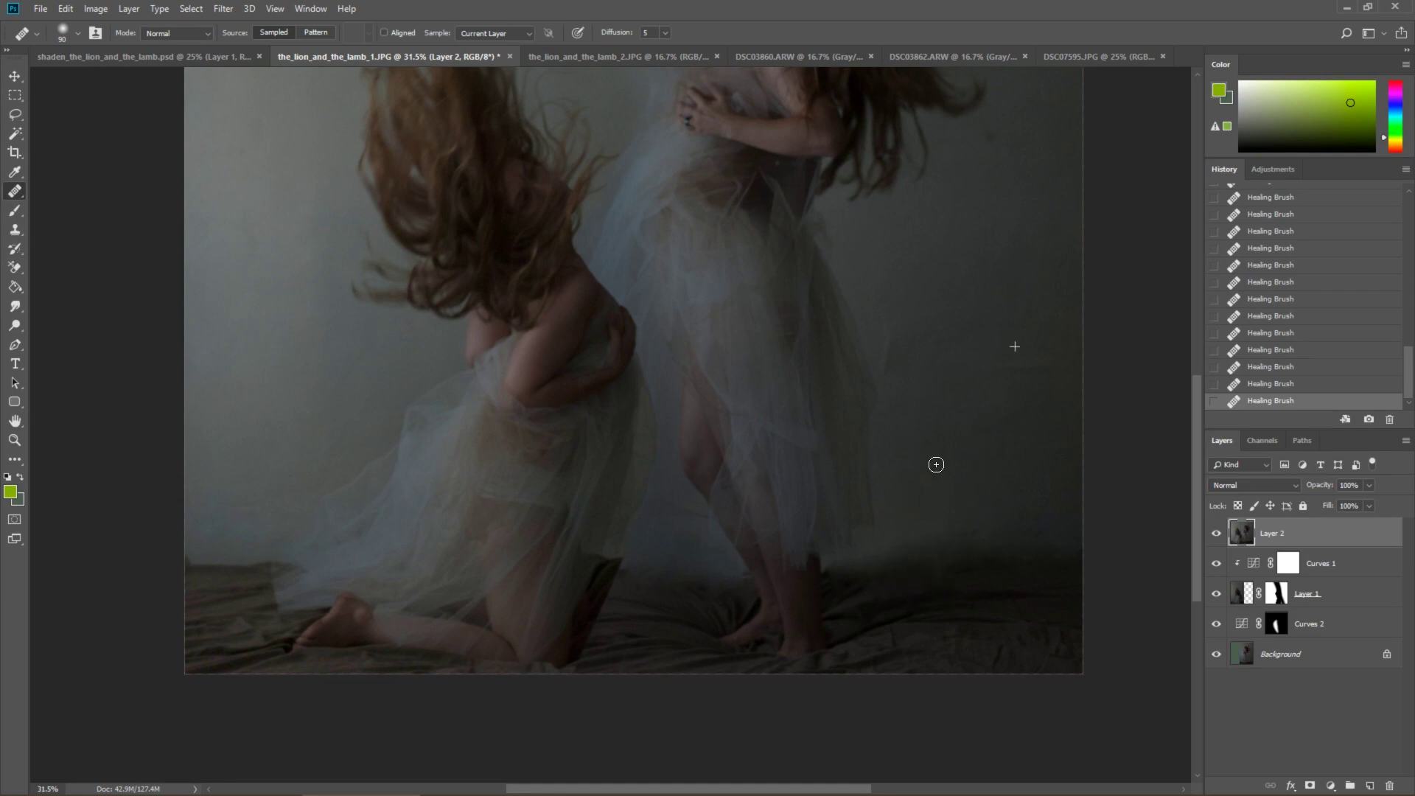
{"action": "left_click_drag", "start_coordinate": [898, 595], "coordinate": [1222, 590]}
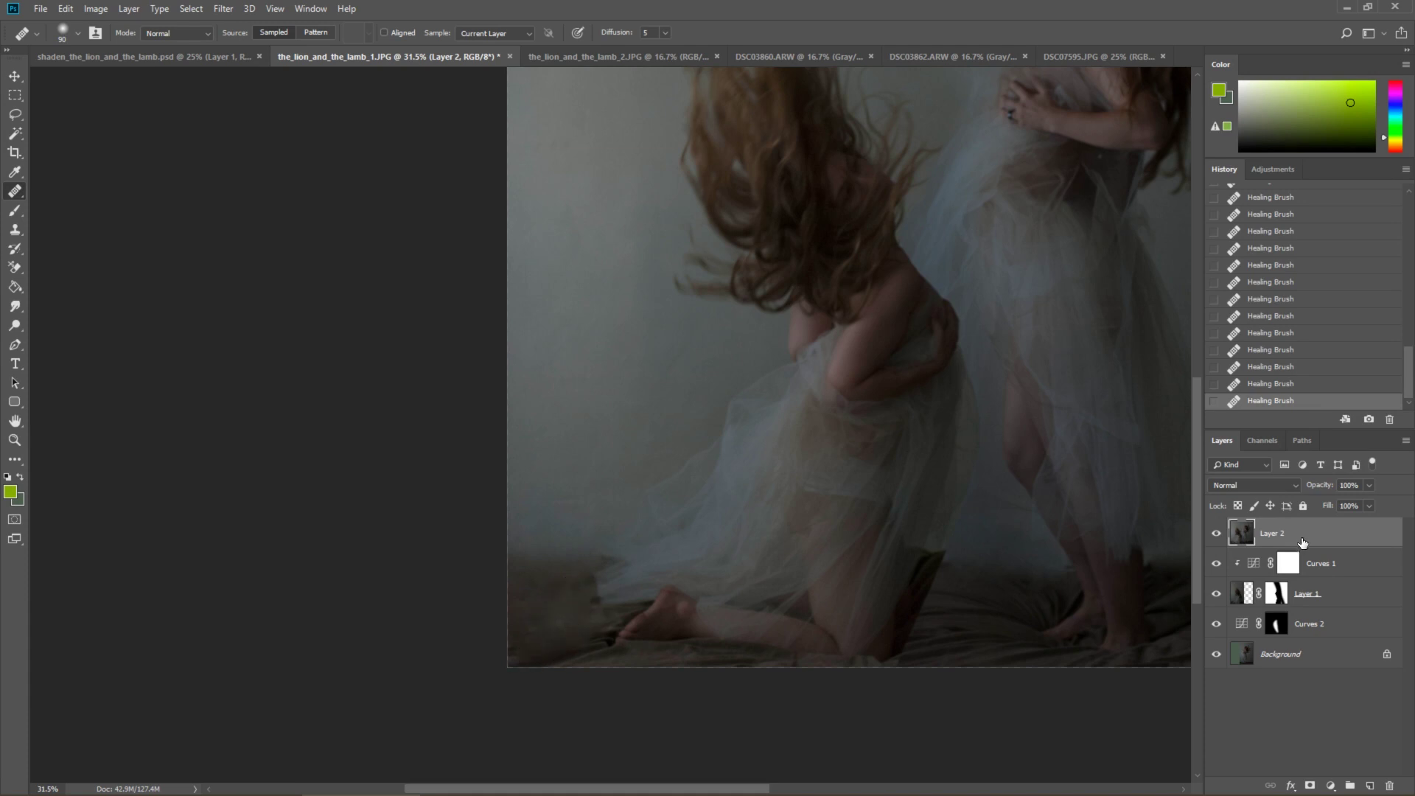
{"action": "left_click_drag", "start_coordinate": [1302, 543], "coordinate": [1370, 786]}
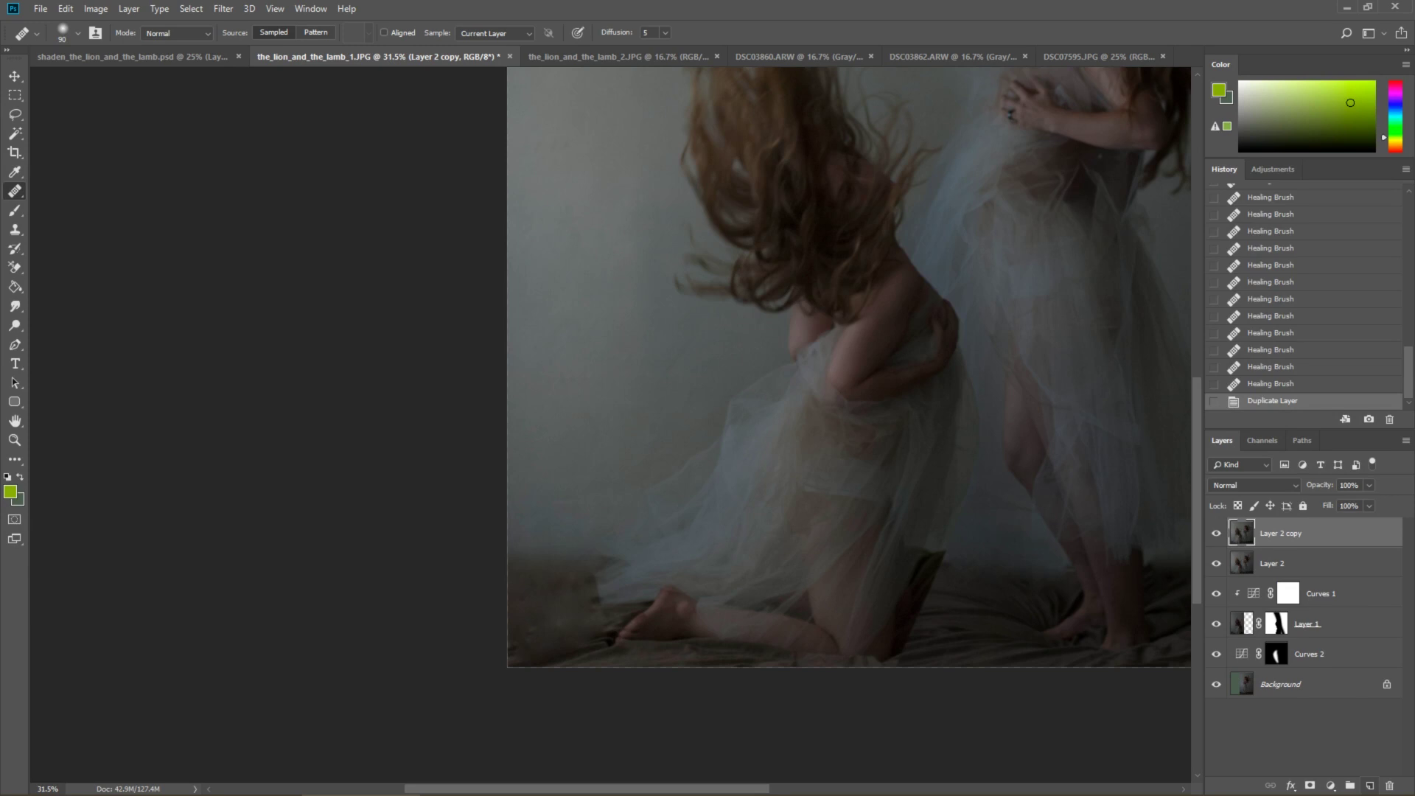
- Heal blemishes on the bottom-left floor and around the kneeling woman's foot
{"action": "left_click", "coordinate": [527, 632]}
{"action": "left_click", "coordinate": [519, 641]}
{"action": "left_click", "coordinate": [508, 656]}
{"action": "left_click", "coordinate": [552, 653]}
{"action": "left_click", "coordinate": [553, 654]}
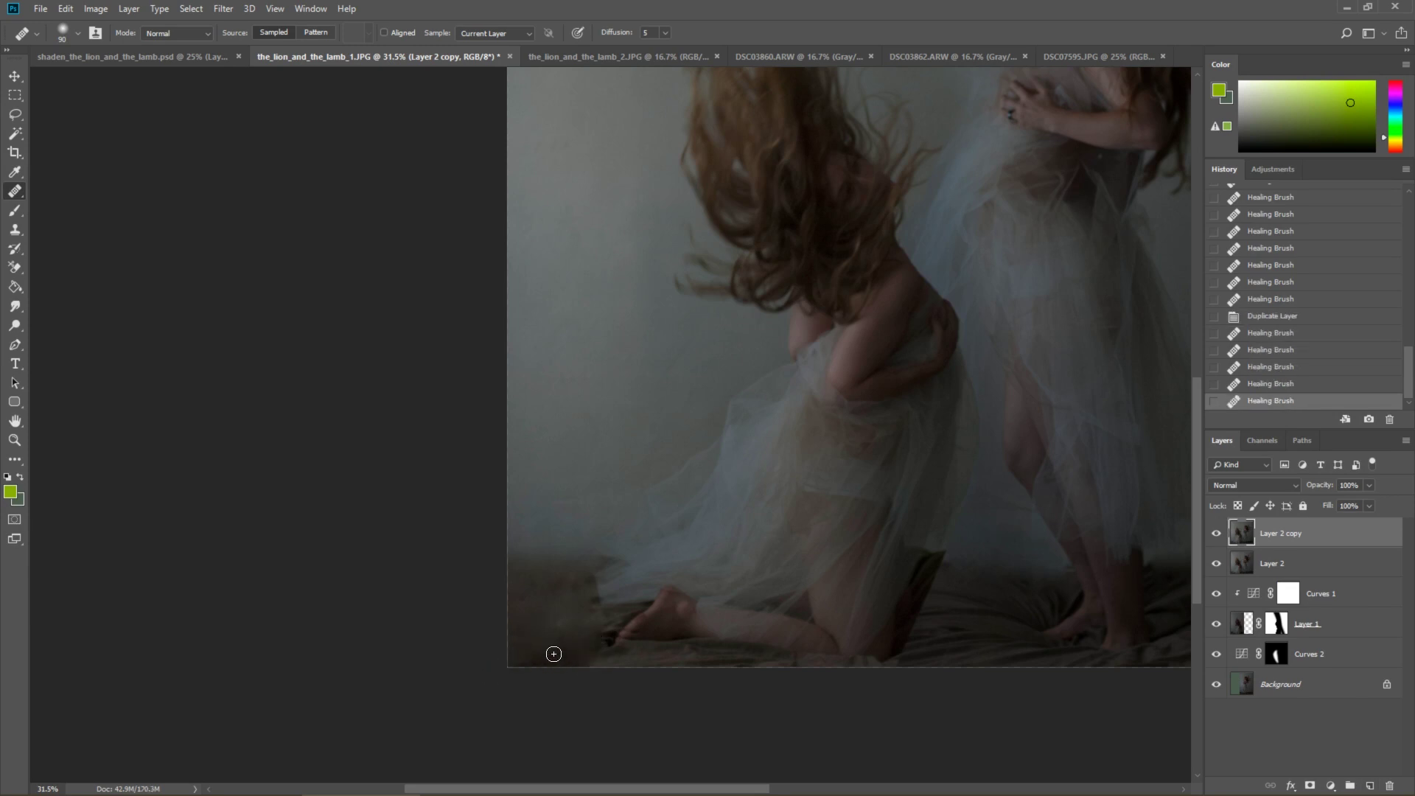
{"action": "left_click", "coordinate": [550, 634]}
{"action": "left_click", "coordinate": [587, 584]}
{"action": "left_click", "coordinate": [590, 615]}
{"action": "left_click", "coordinate": [590, 666]}
{"action": "left_click", "coordinate": [594, 660]}
{"action": "left_click", "coordinate": [600, 629]}
{"action": "left_click", "coordinate": [608, 638]}
{"action": "left_click", "coordinate": [624, 611]}
- Smooth the floor near the feet and around the knee, then zoom out to the whole image
{"action": "scroll", "coordinate": [936, 674], "scroll_direction": "right", "scroll_amount": 5}
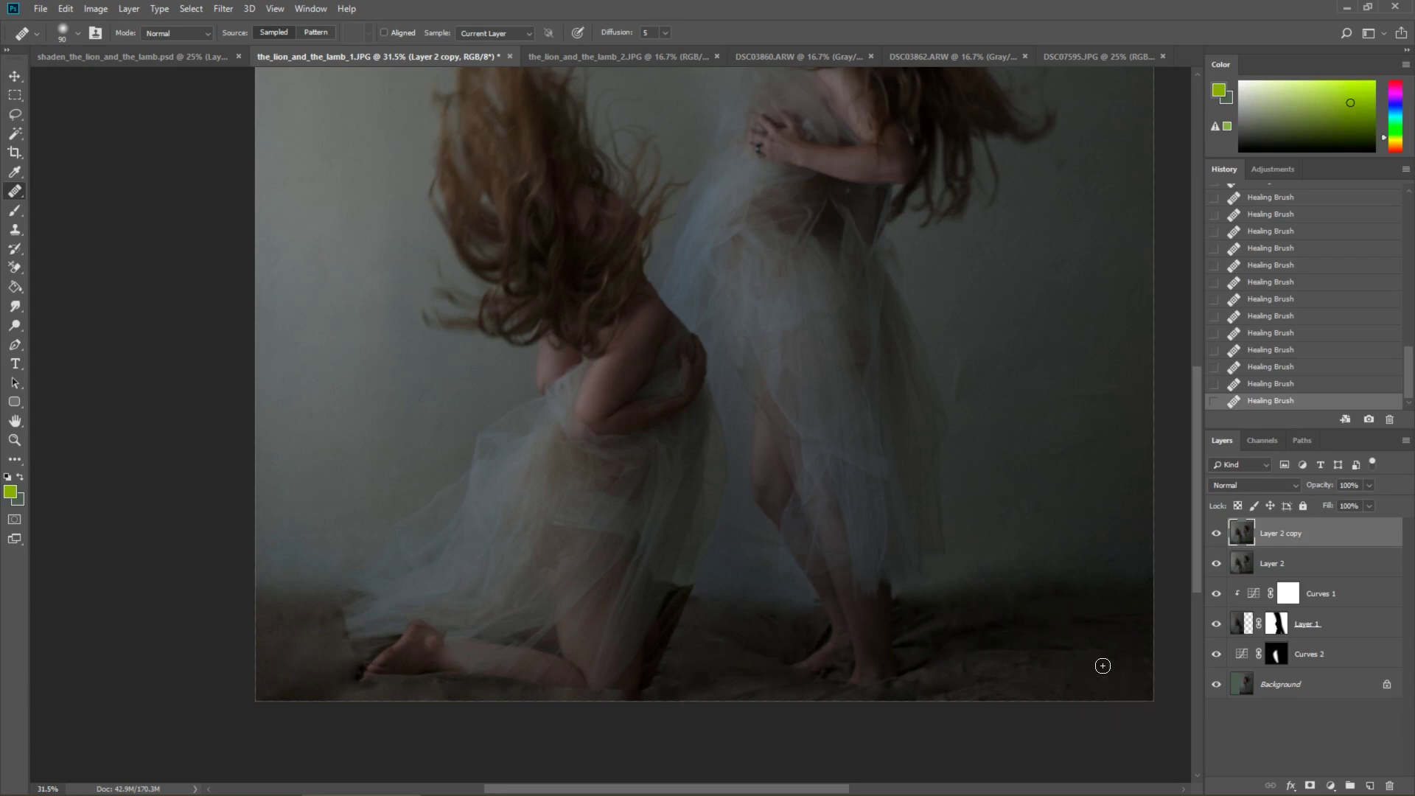
{"action": "left_click_drag", "start_coordinate": [1090, 635], "coordinate": [980, 638]}
{"action": "mouse_move", "coordinate": [963, 690]}
{"action": "left_mouse_down"}
{"action": "mouse_move", "coordinate": [878, 699]}
{"action": "mouse_move", "coordinate": [935, 655]}
{"action": "mouse_move", "coordinate": [934, 624]}
{"action": "mouse_move", "coordinate": [917, 675]}
{"action": "mouse_move", "coordinate": [906, 638]}
{"action": "mouse_move", "coordinate": [913, 650]}
{"action": "mouse_move", "coordinate": [810, 643]}
{"action": "mouse_move", "coordinate": [823, 633]}
{"action": "mouse_move", "coordinate": [790, 655]}
{"action": "mouse_move", "coordinate": [717, 675]}
{"action": "left_mouse_up"}
{"action": "left_click_drag", "start_coordinate": [666, 641], "coordinate": [681, 603]}
{"action": "scroll", "coordinate": [704, 383], "scroll_direction": "down", "scroll_amount": 5}
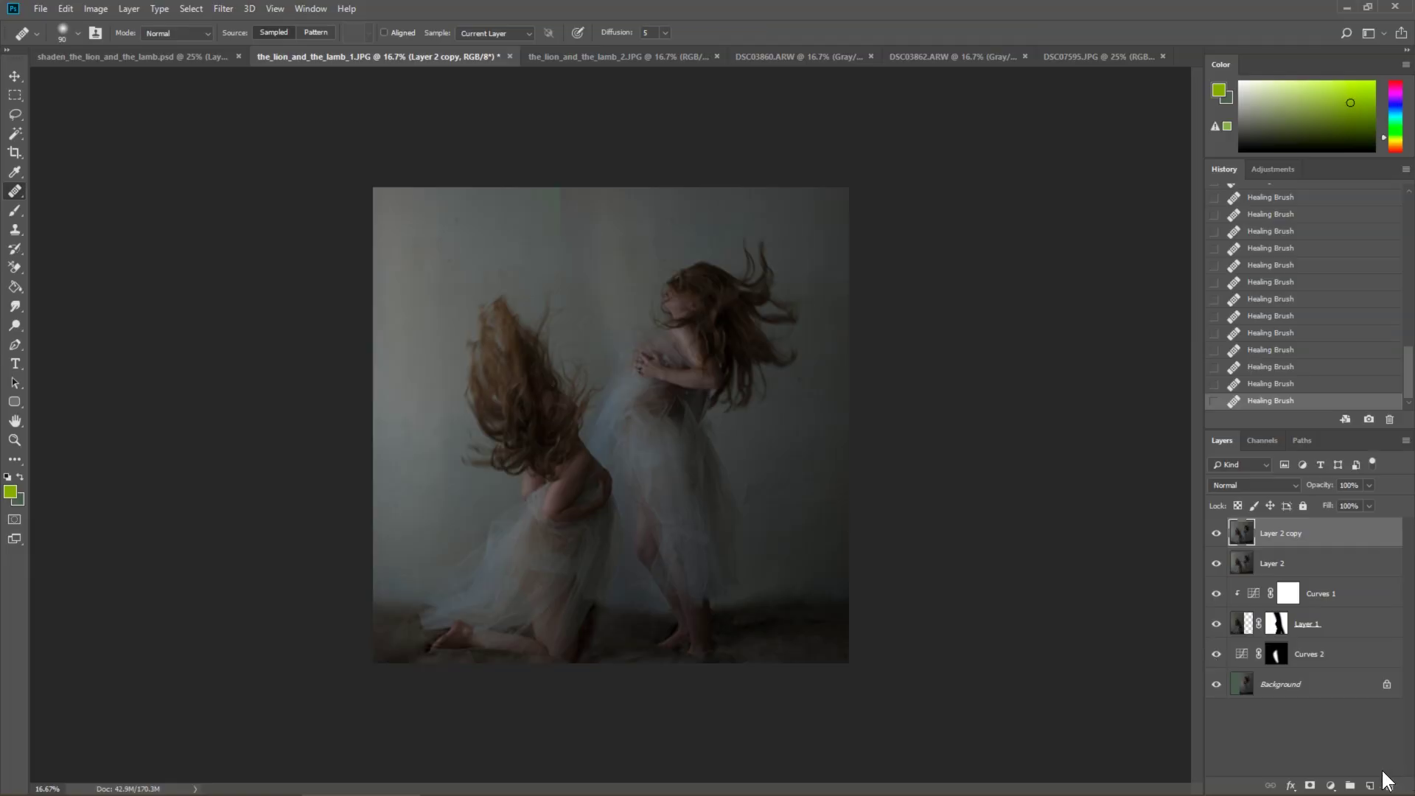
- Add a Curves 3 layer, pinning shadows and raising the midtones to brighten the image
{"action": "left_click", "coordinate": [1331, 786]}
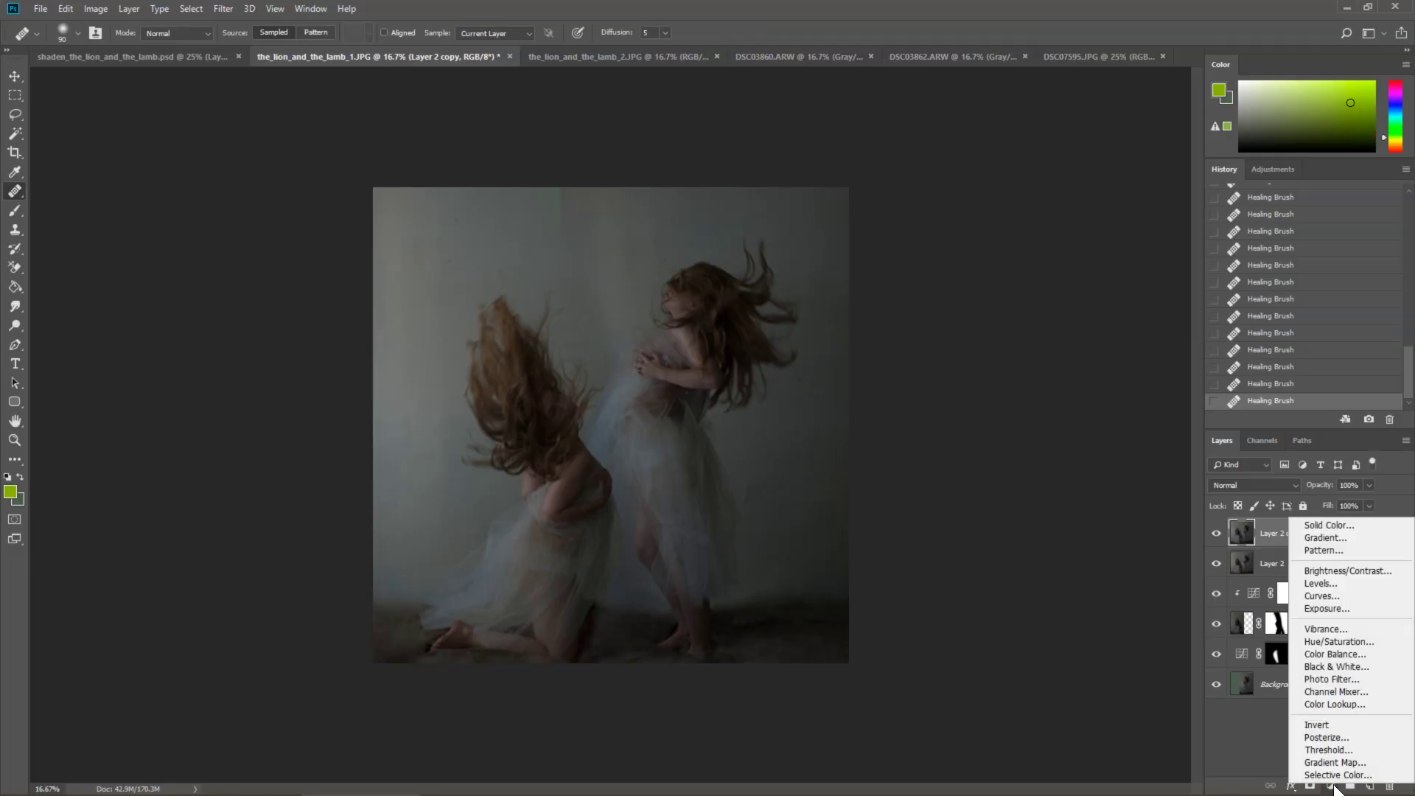
{"action": "left_click", "coordinate": [1337, 597]}
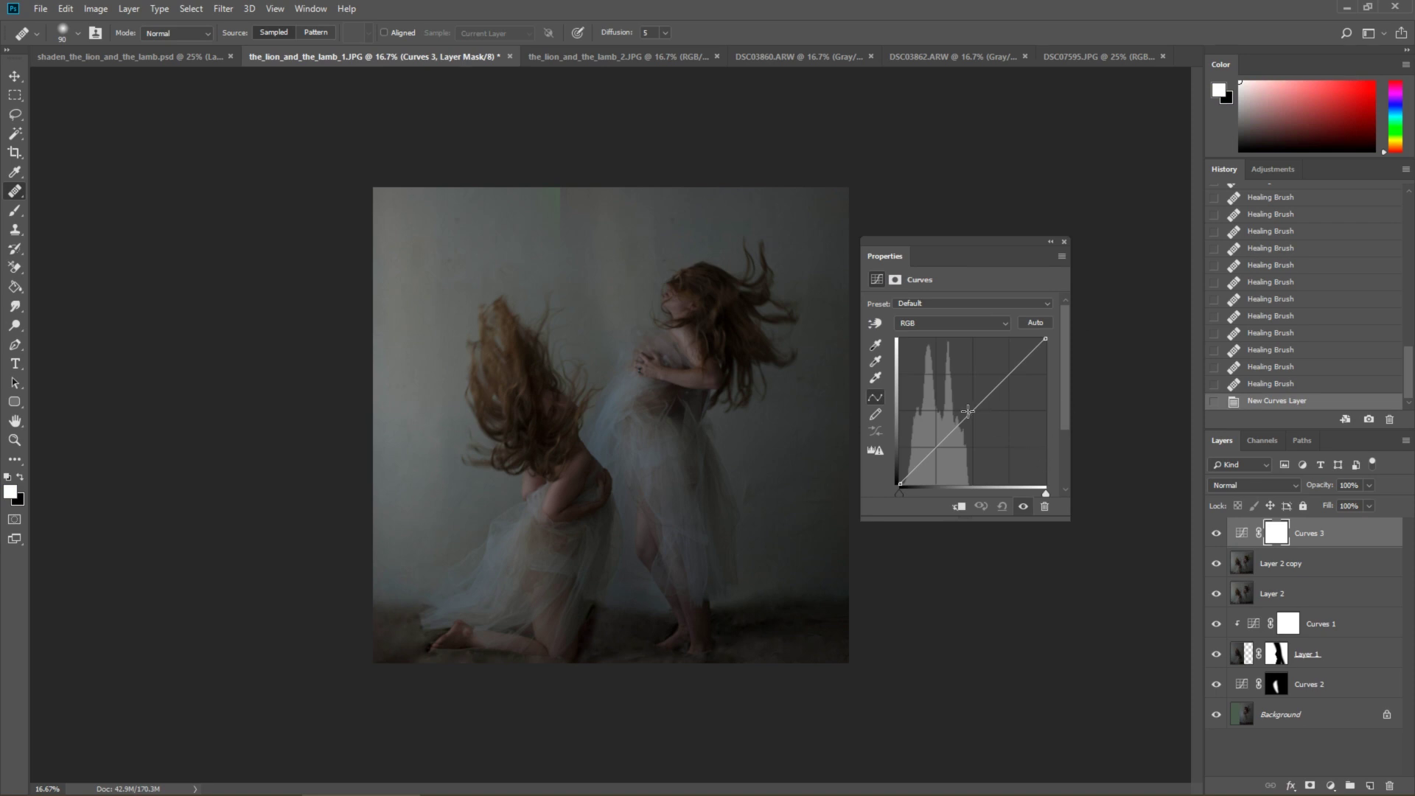
{"action": "left_click_drag", "start_coordinate": [968, 411], "coordinate": [967, 405]}
{"action": "left_click", "coordinate": [929, 454]}
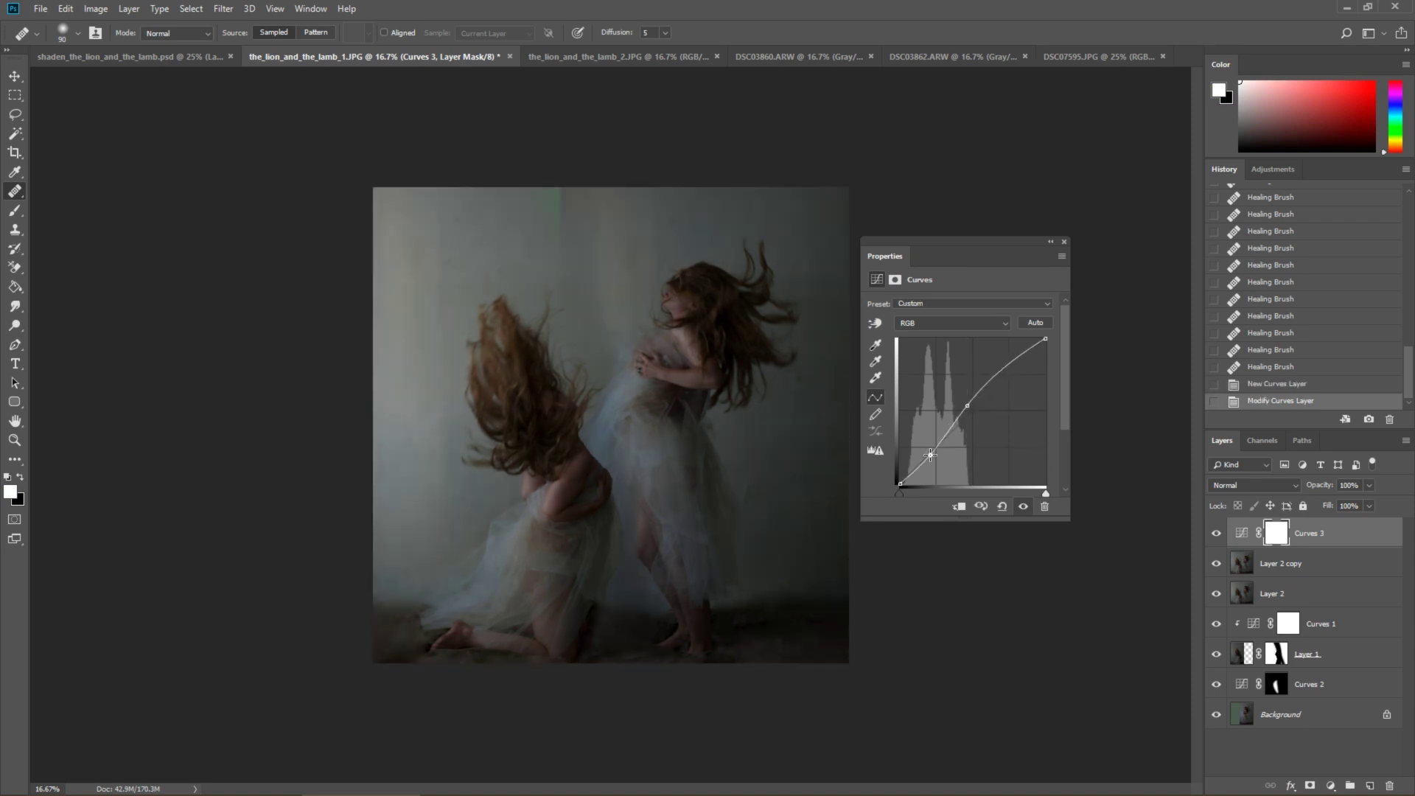
{"action": "left_click_drag", "start_coordinate": [973, 409], "coordinate": [970, 398]}
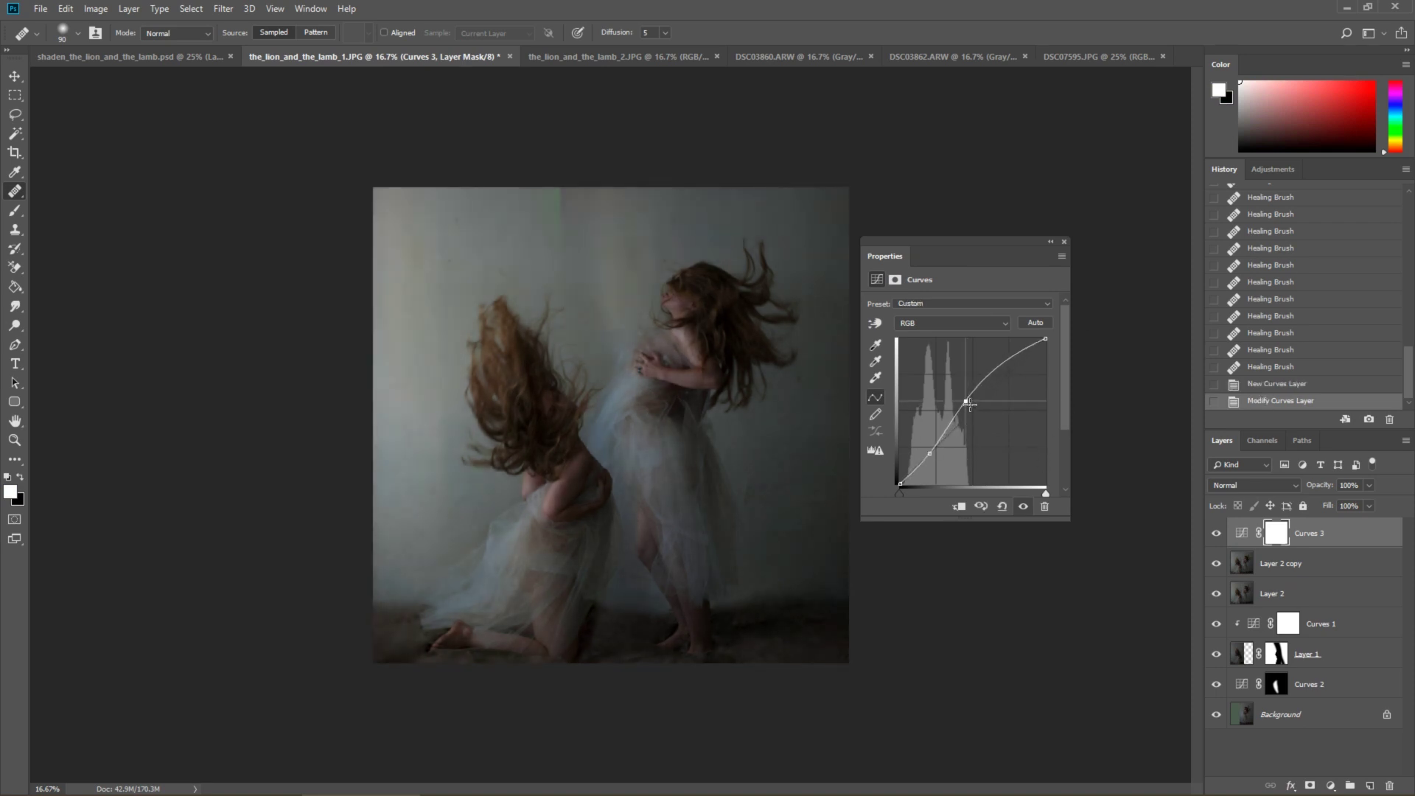
{"action": "left_click", "coordinate": [1065, 242]}
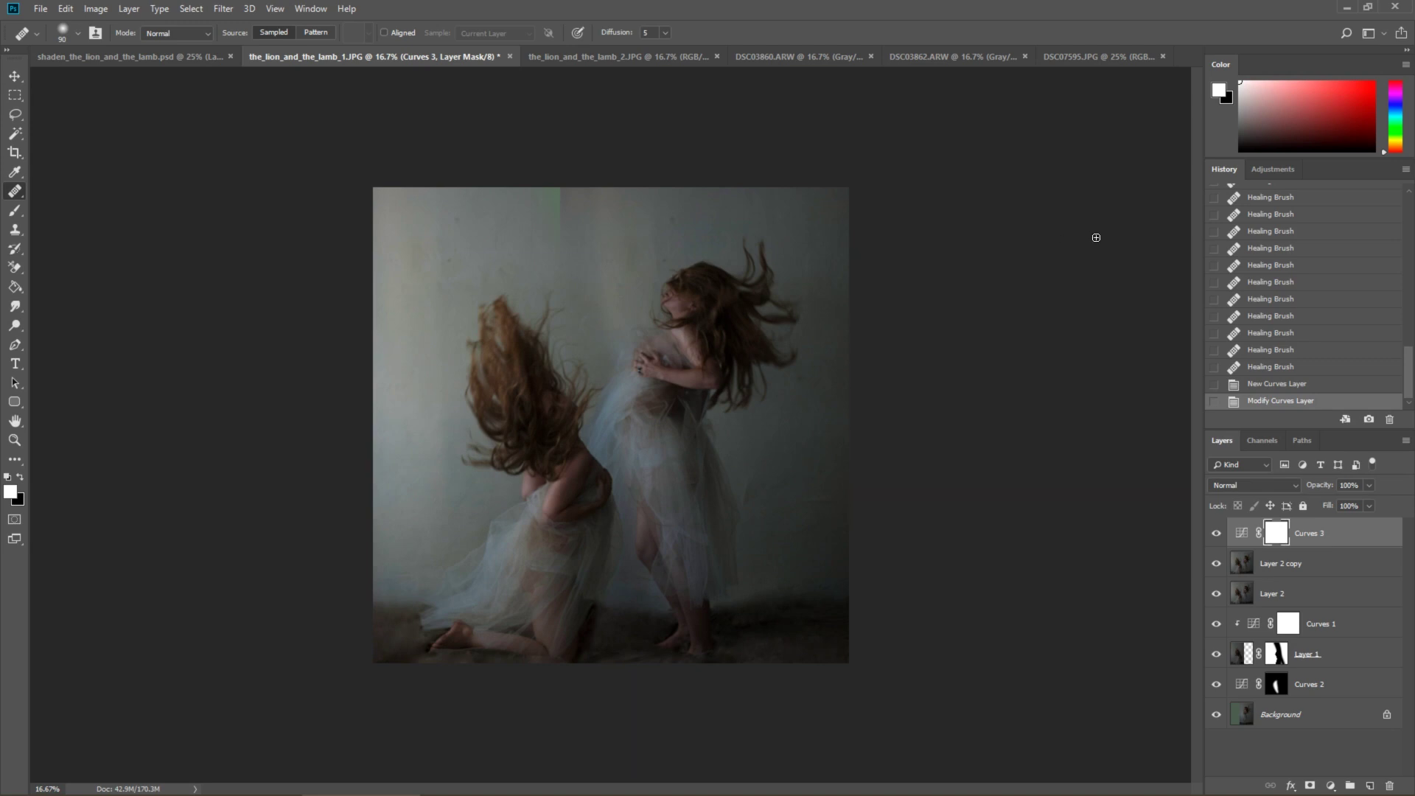
- Clone out the green streak at the top of Layer 2 copy with a 243 px Clone Stamp
{"action": "left_click", "coordinate": [1307, 565]}
{"action": "left_click", "coordinate": [14, 229]}
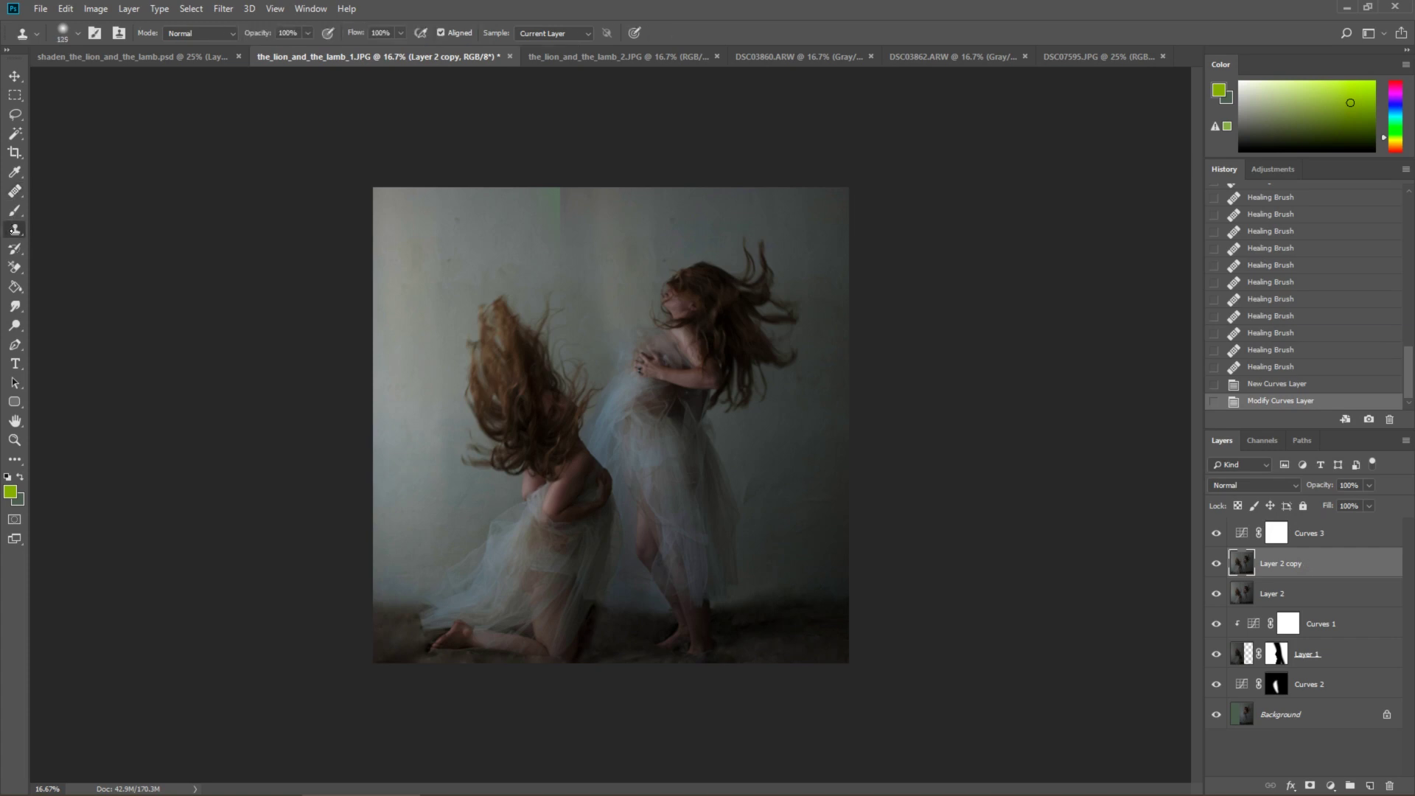
{"action": "right_click", "coordinate": [591, 218]}
{"action": "type", "text": "243"}
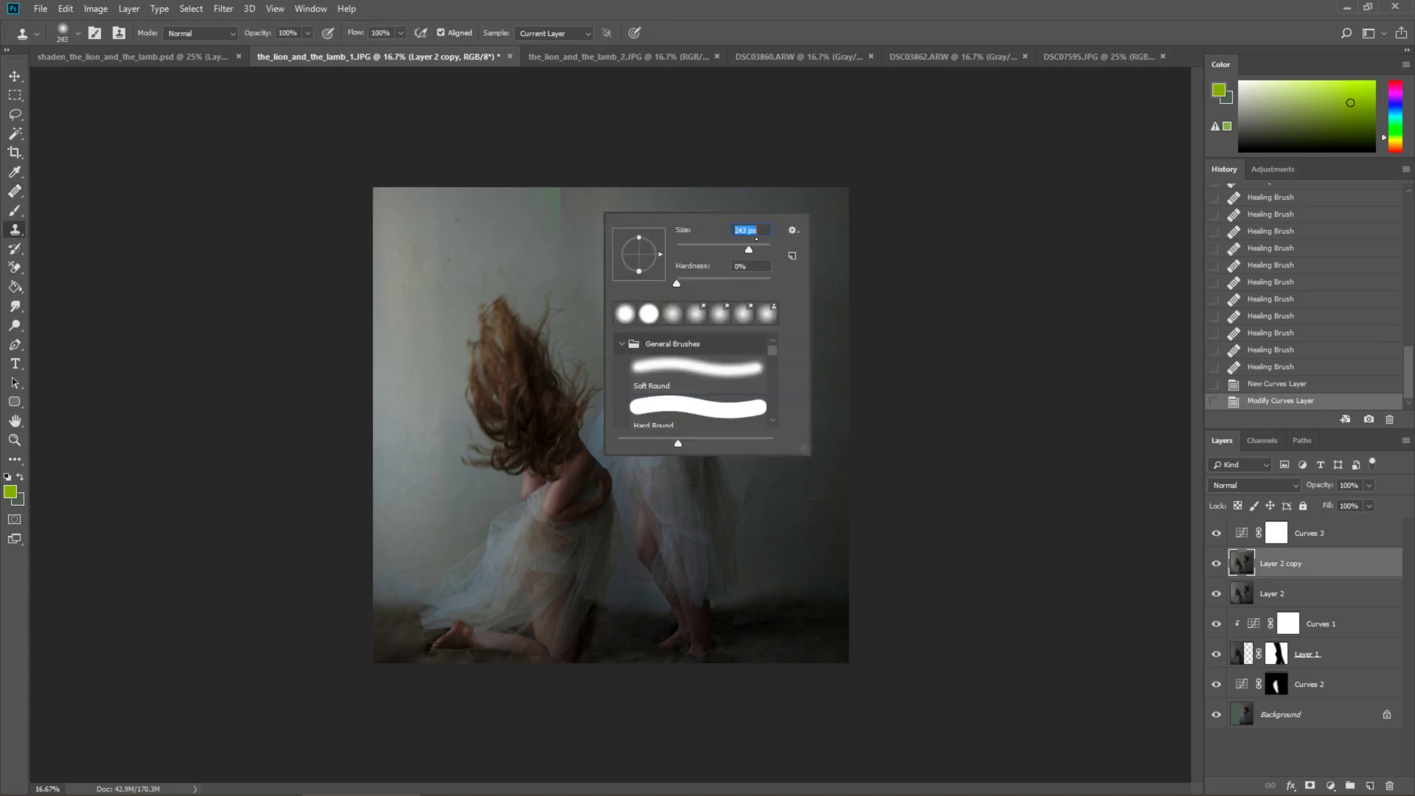
{"action": "left_click", "coordinate": [581, 230], "text": "alt"}
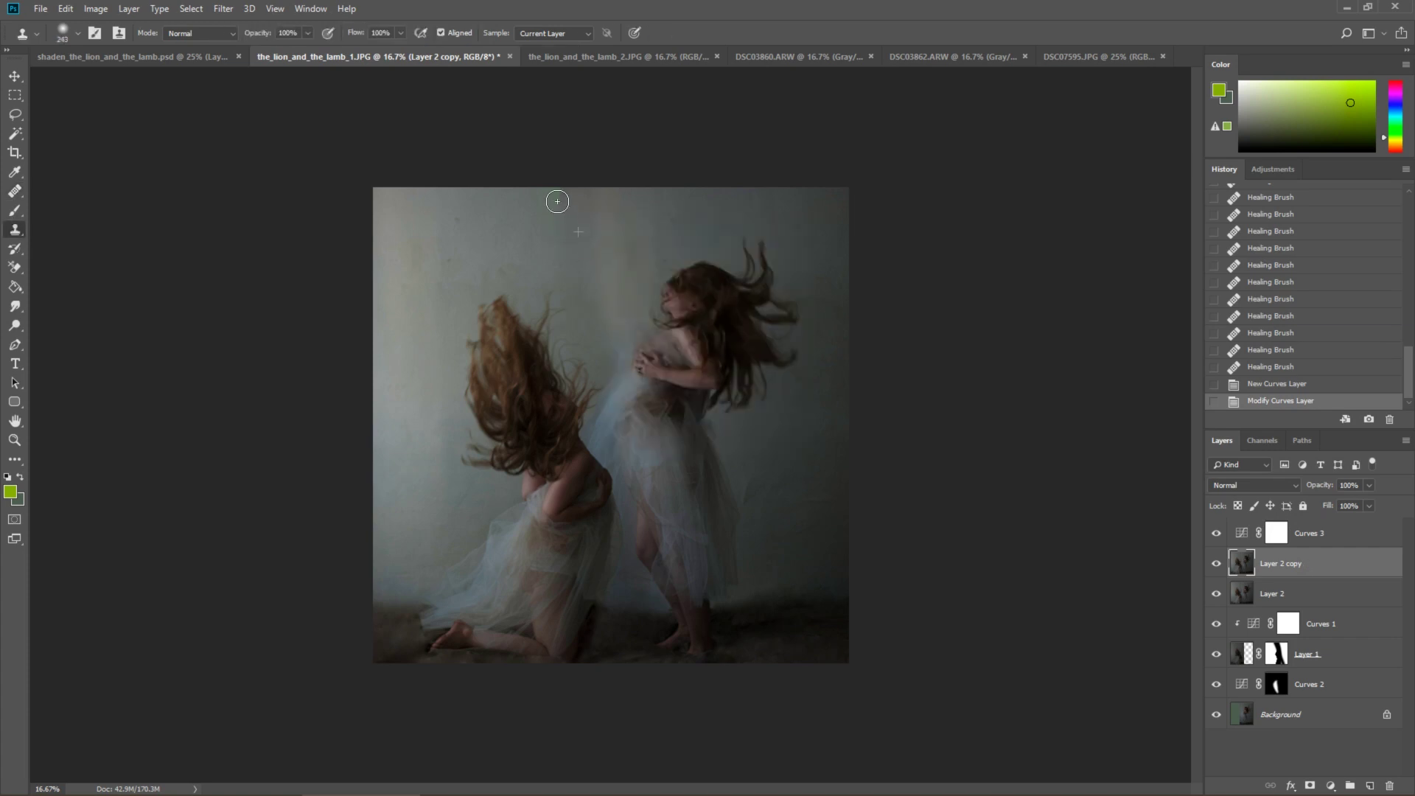
{"action": "left_click_drag", "start_coordinate": [561, 186], "coordinate": [555, 165]}
{"action": "left_click", "coordinate": [548, 154]}
{"action": "left_click", "coordinate": [585, 116]}
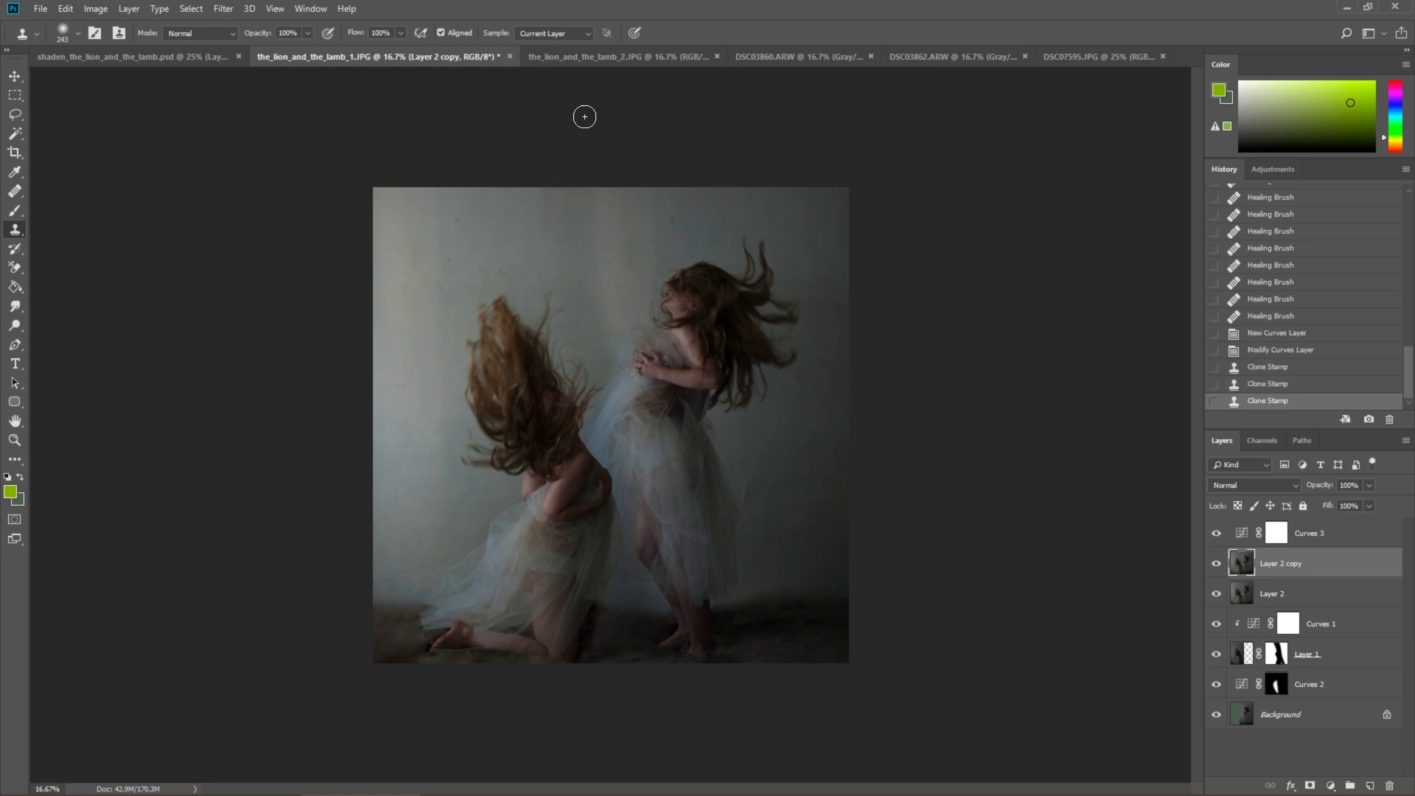
{"action": "left_click", "coordinate": [803, 61]}
- Drag the DSC03860.ARW concrete texture in as Layer 3, Soft Light at 60% opacity
{"action": "key", "text": "v"}
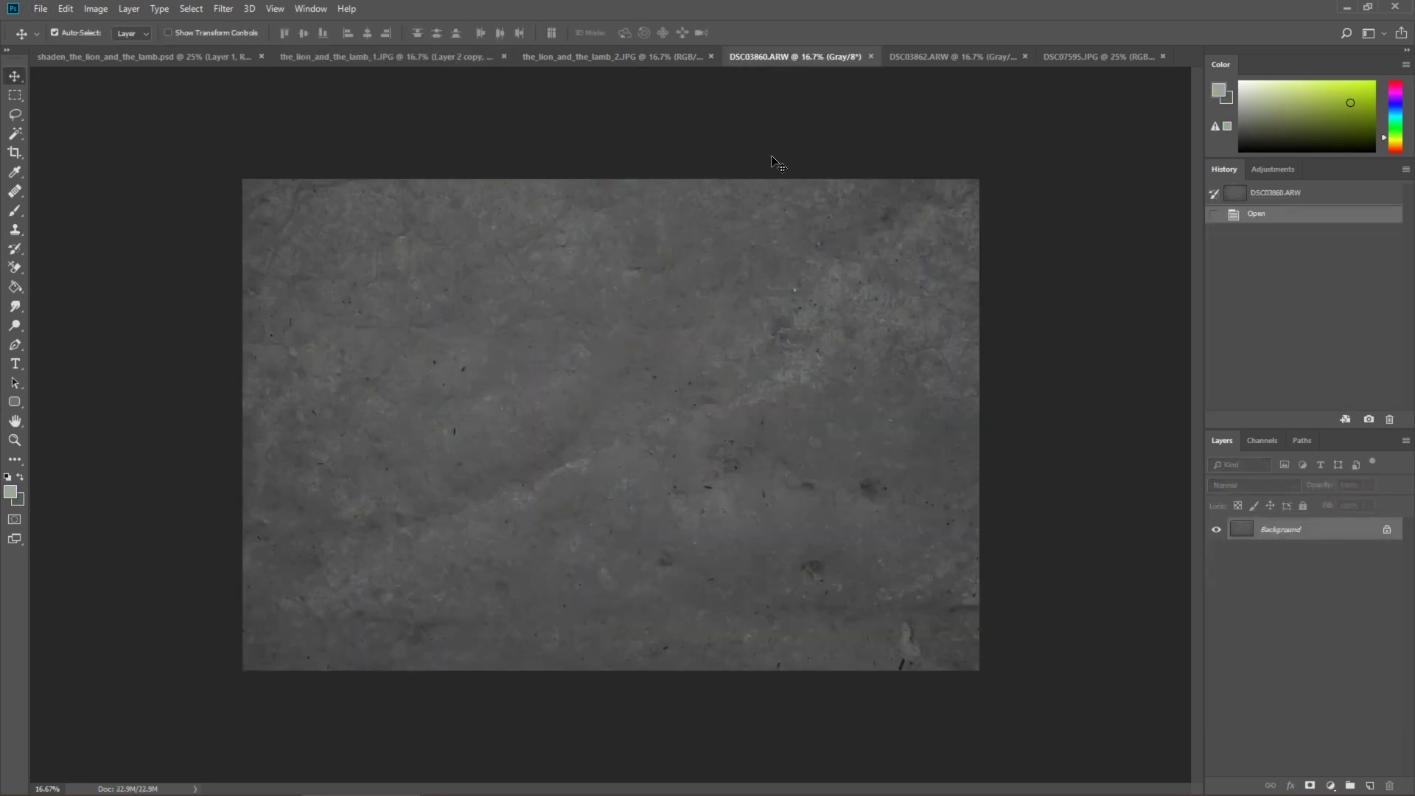
{"action": "mouse_move", "coordinate": [752, 234]}
{"action": "left_mouse_down"}
{"action": "mouse_move", "coordinate": [392, 98]}
{"action": "mouse_move", "coordinate": [368, 63]}
{"action": "mouse_move", "coordinate": [678, 429]}
{"action": "mouse_move", "coordinate": [705, 547]}
{"action": "left_mouse_up"}
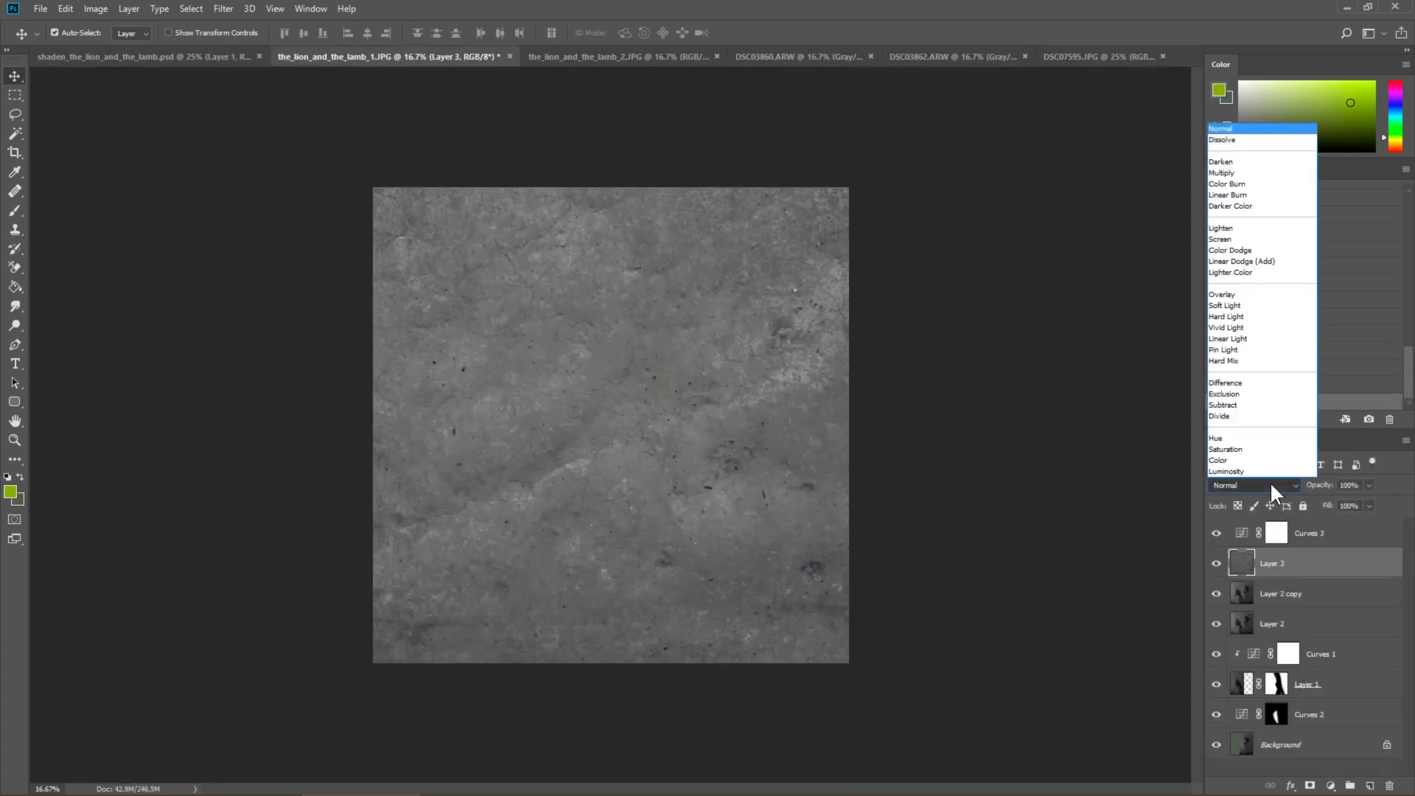
{"action": "left_click", "coordinate": [1238, 304]}
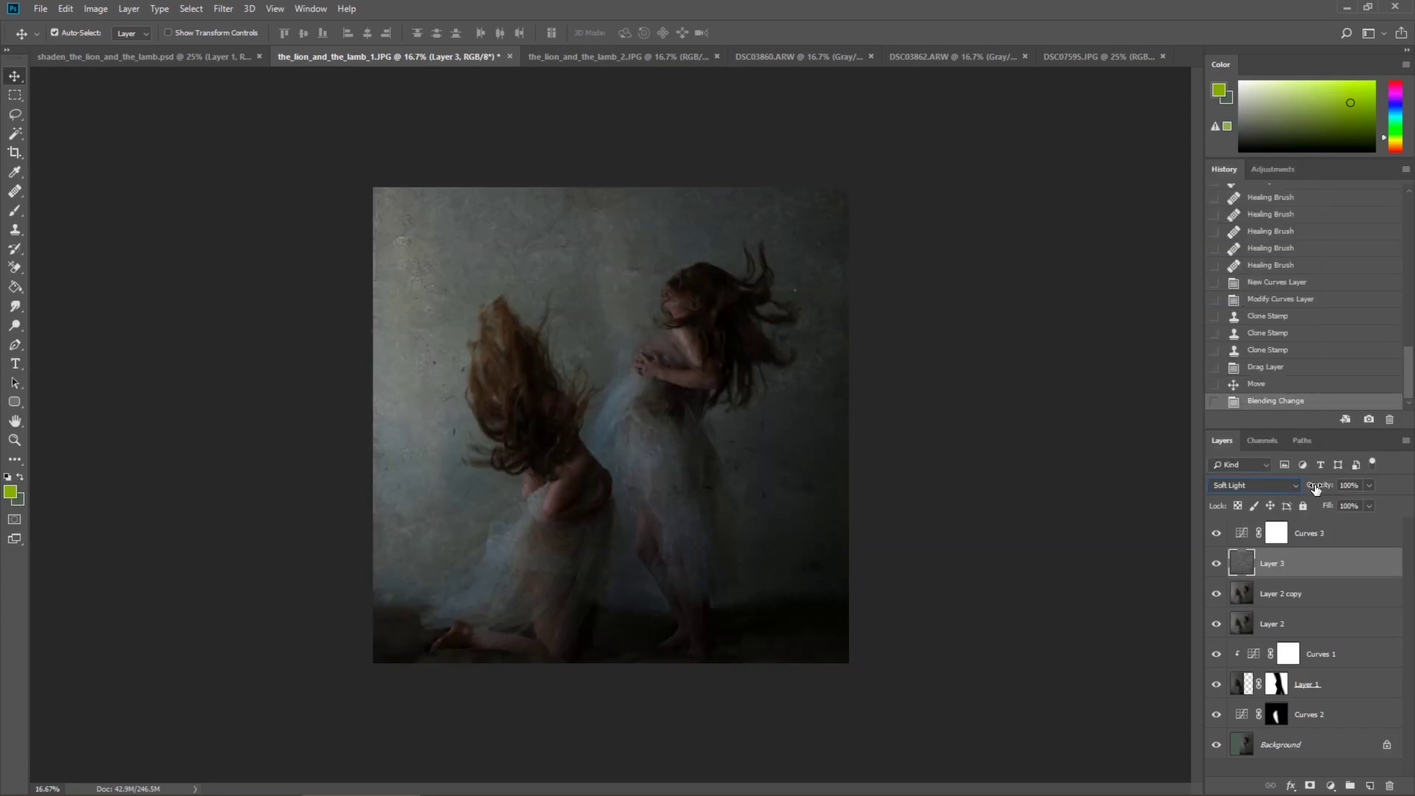
{"action": "left_click_drag", "start_coordinate": [1315, 488], "coordinate": [1290, 487]}
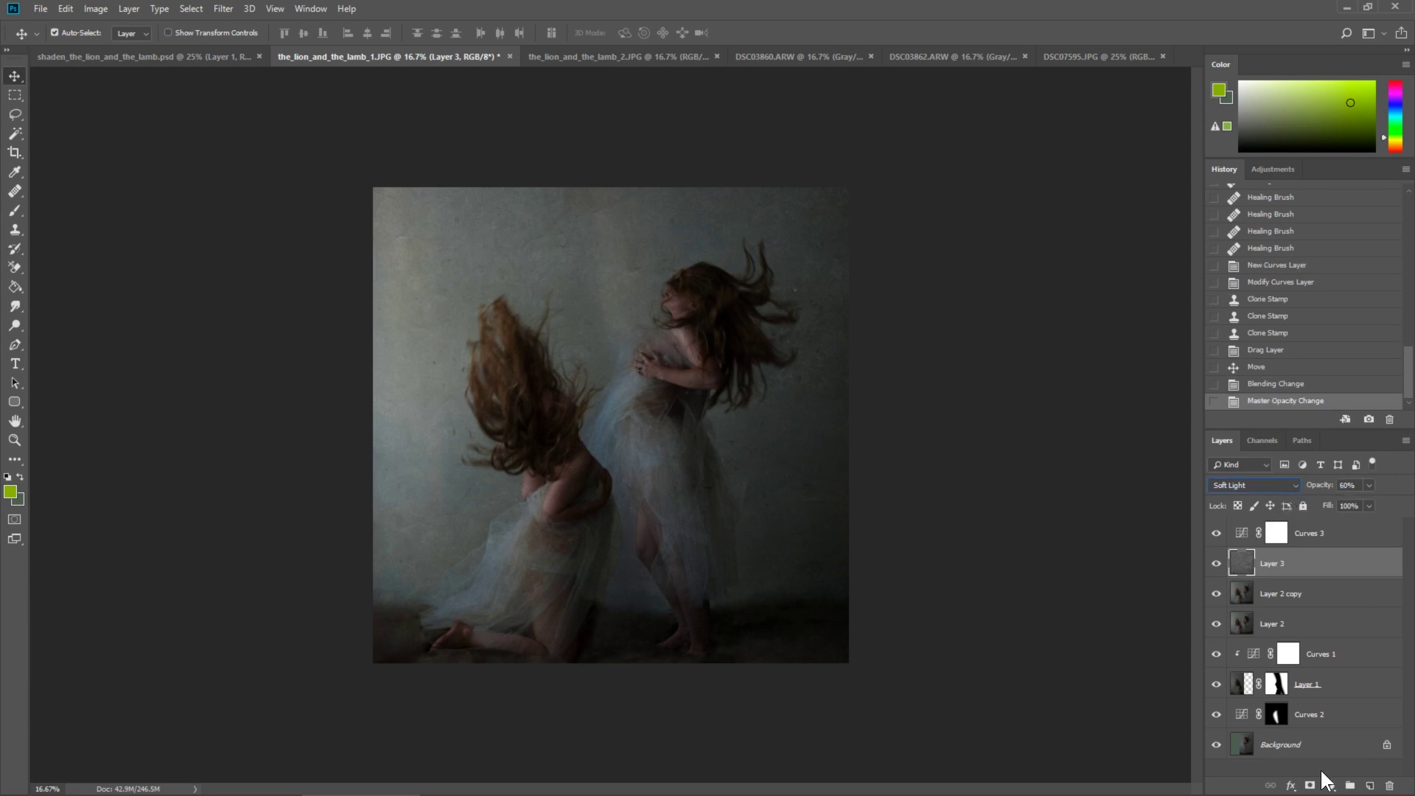
- Drag the DSC03862.ARW texture in as Layer 4, Soft Light at 16% opacity
{"action": "left_click", "coordinate": [934, 56]}
{"action": "mouse_move", "coordinate": [660, 386]}
{"action": "left_mouse_down"}
{"action": "mouse_move", "coordinate": [554, 32]}
{"action": "mouse_move", "coordinate": [562, 62]}
{"action": "mouse_move", "coordinate": [467, 49]}
{"action": "mouse_move", "coordinate": [456, 56]}
{"action": "mouse_move", "coordinate": [662, 400]}
{"action": "left_mouse_up"}
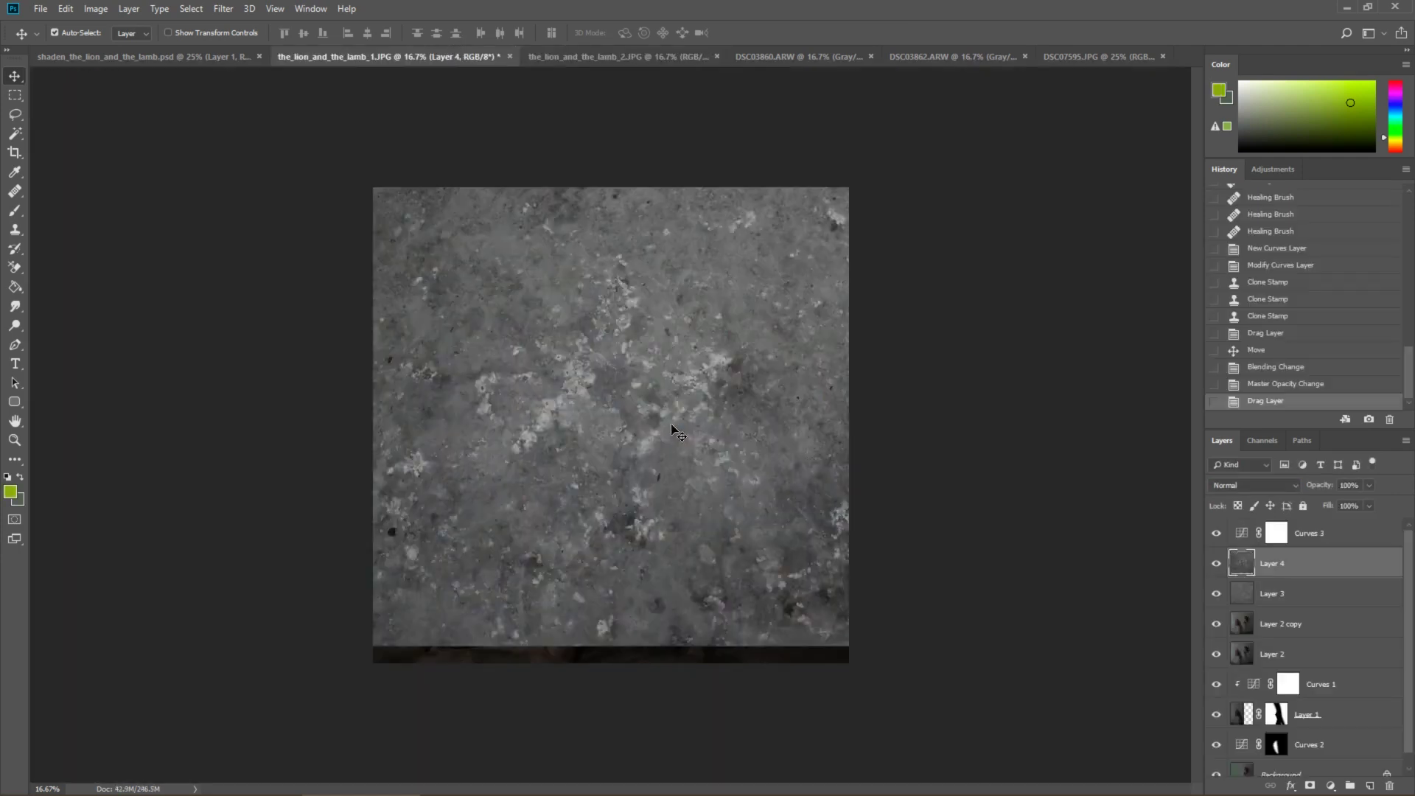
{"action": "left_click_drag", "start_coordinate": [700, 451], "coordinate": [701, 480]}
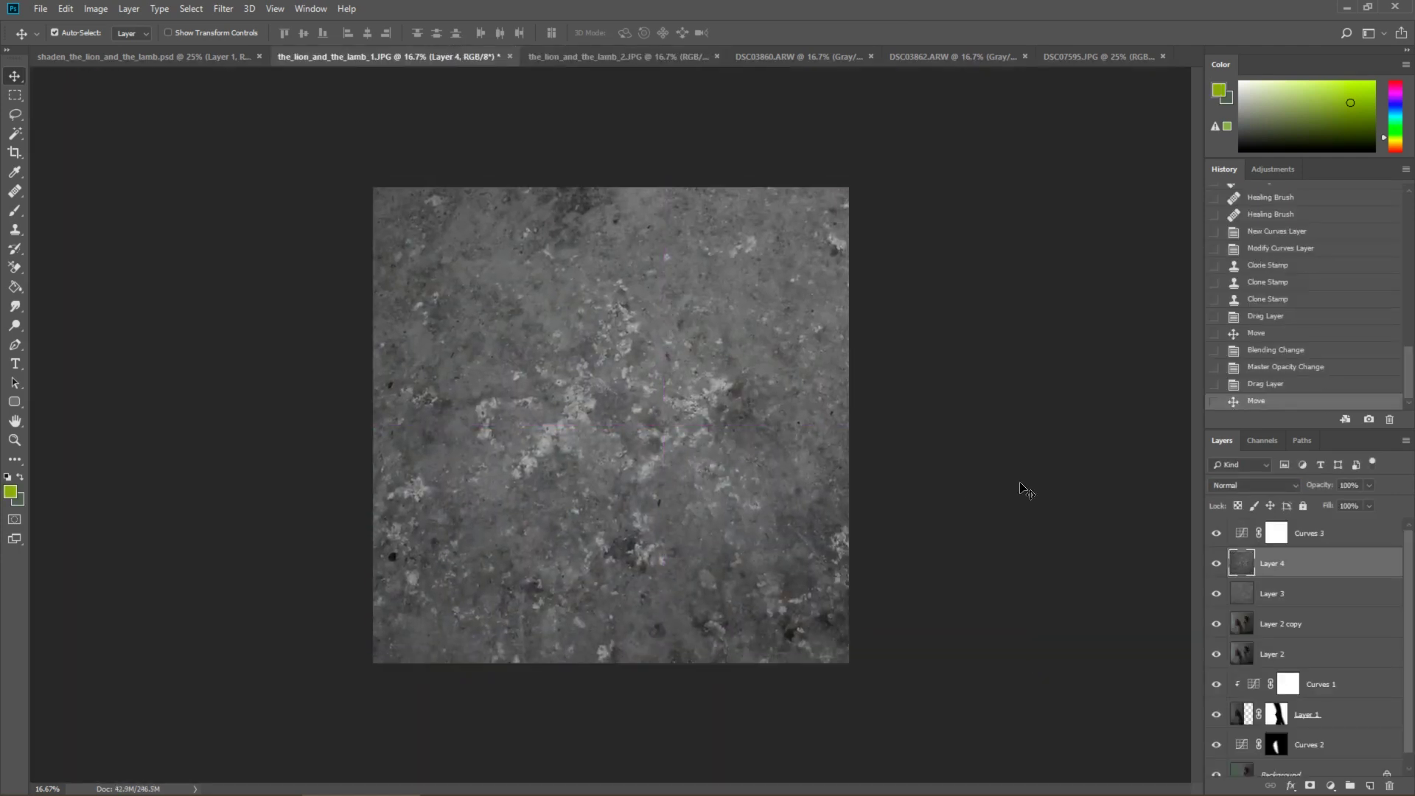
{"action": "left_click", "coordinate": [1289, 482]}
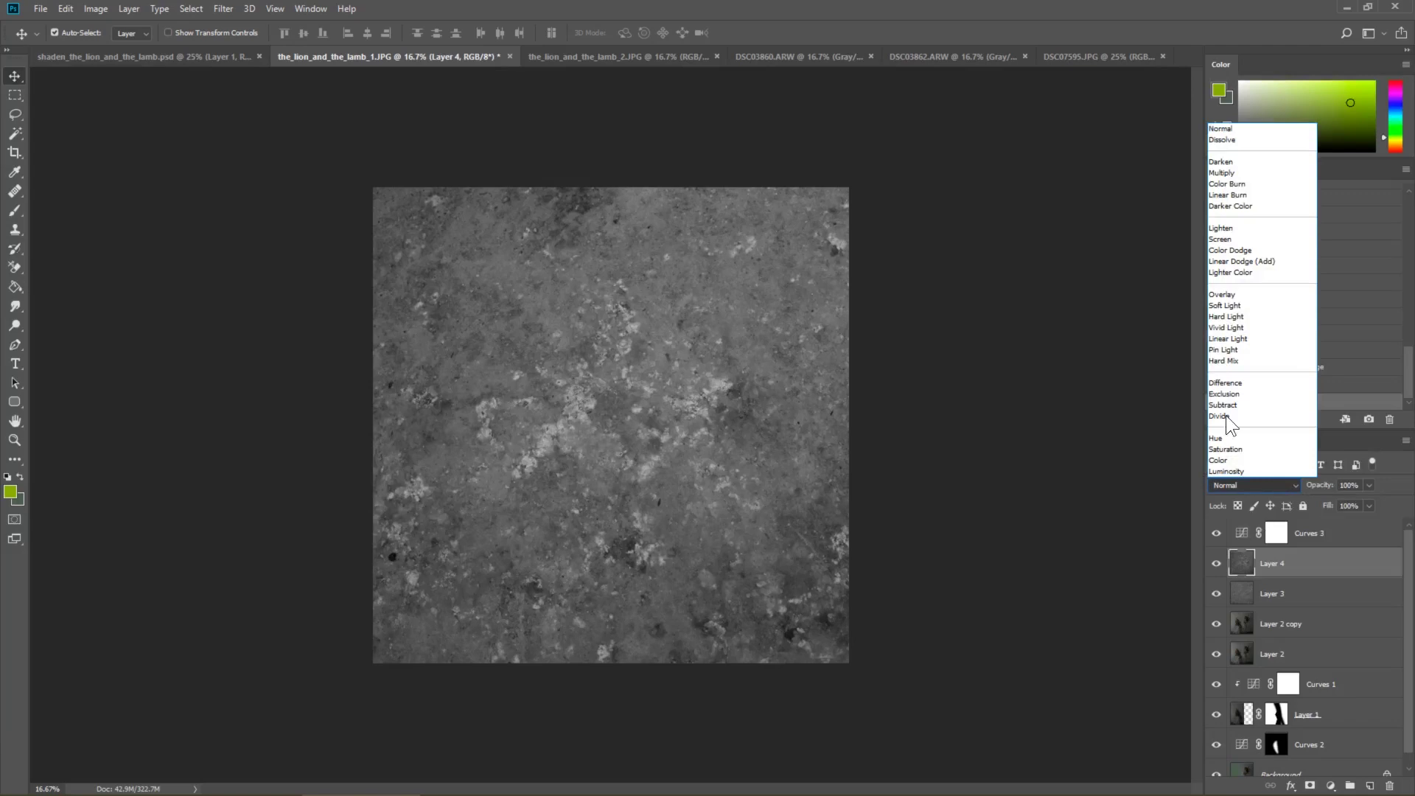
{"action": "left_click", "coordinate": [1214, 305]}
{"action": "left_click_drag", "start_coordinate": [1329, 485], "coordinate": [1266, 490]}
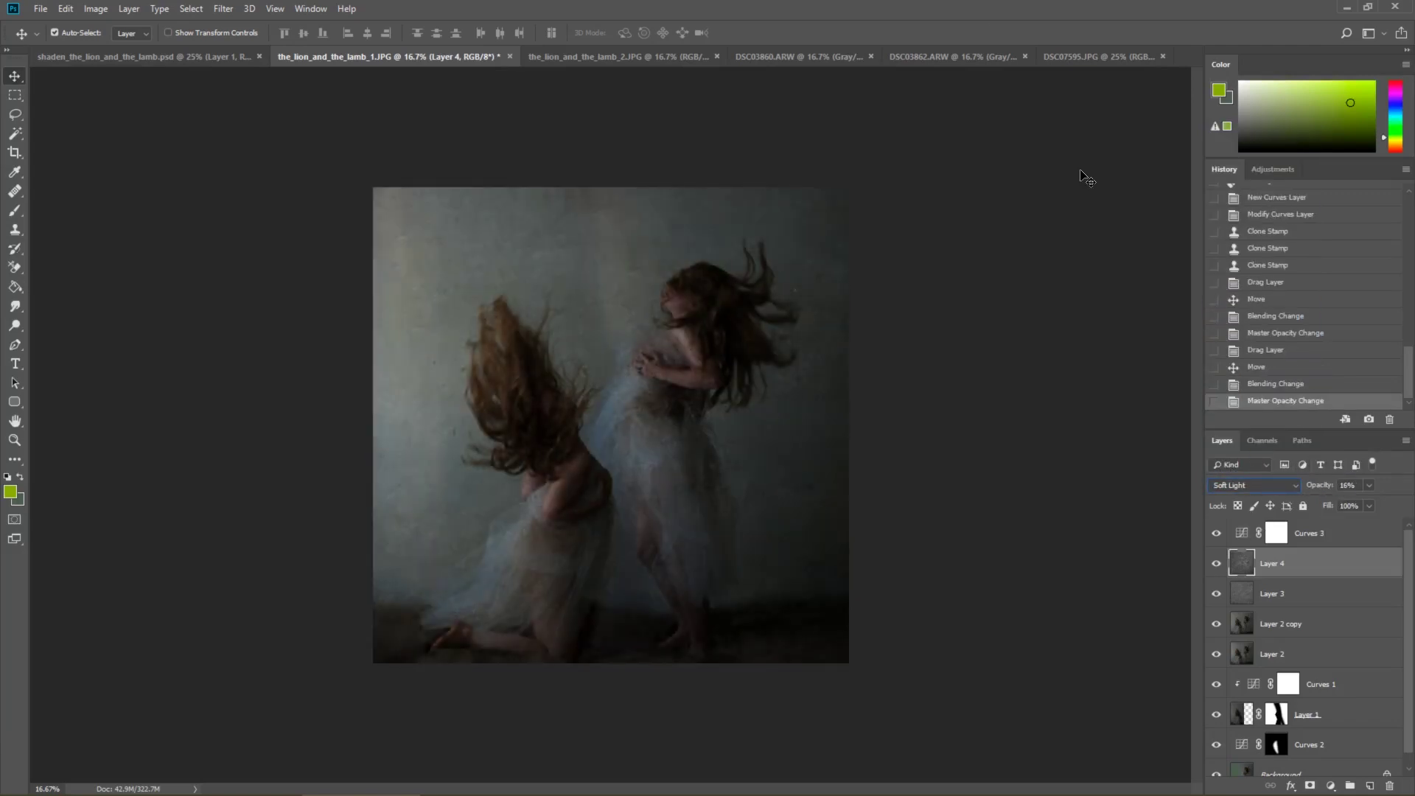
{"action": "left_click", "coordinate": [1072, 52]}
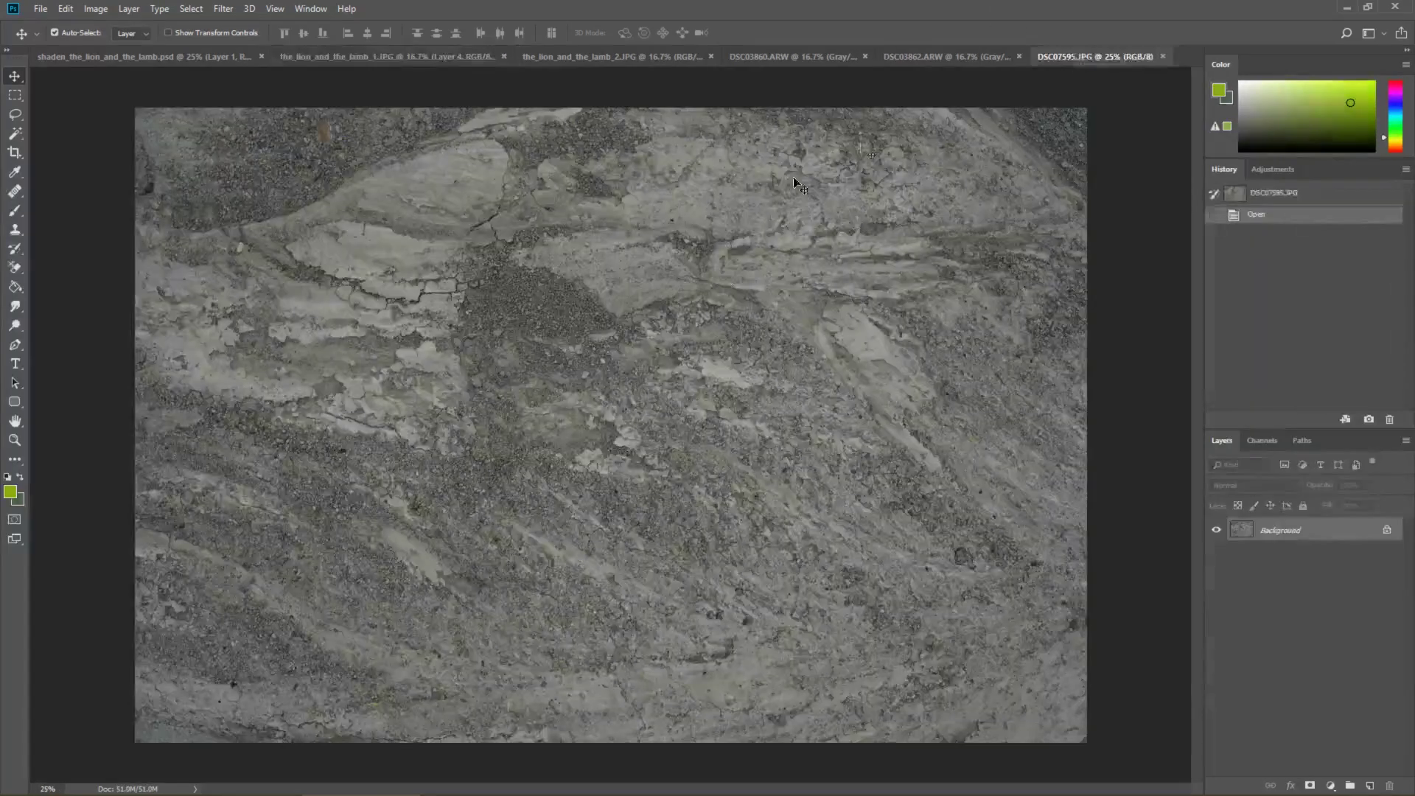
- Paste the stone texture into the composite as Layer 5 and scale it to fill the canvas
{"action": "left_click", "coordinate": [484, 52]}
{"action": "key", "text": "ctrl+v"}
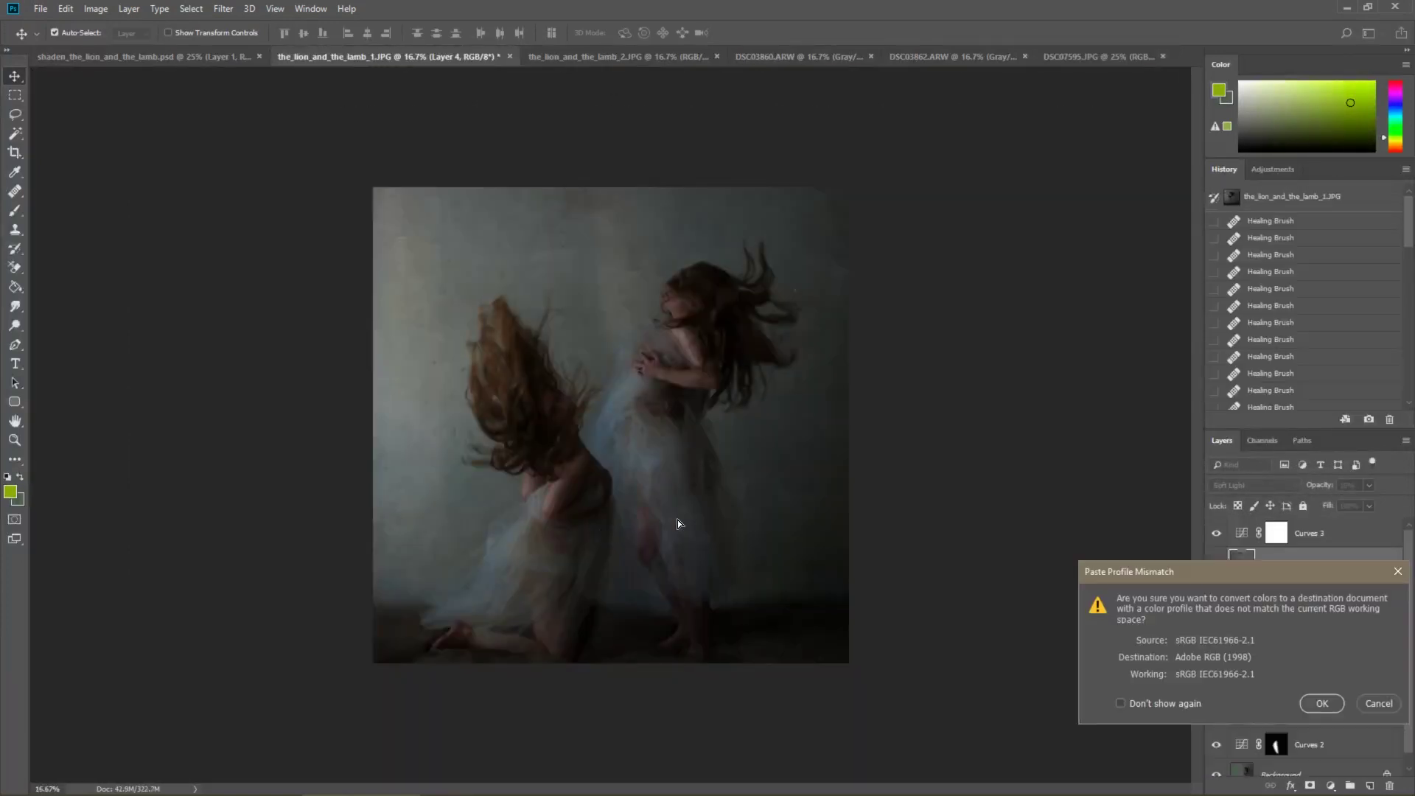
{"action": "left_click", "coordinate": [1325, 700]}
{"action": "left_click_drag", "start_coordinate": [714, 488], "coordinate": [706, 359]}
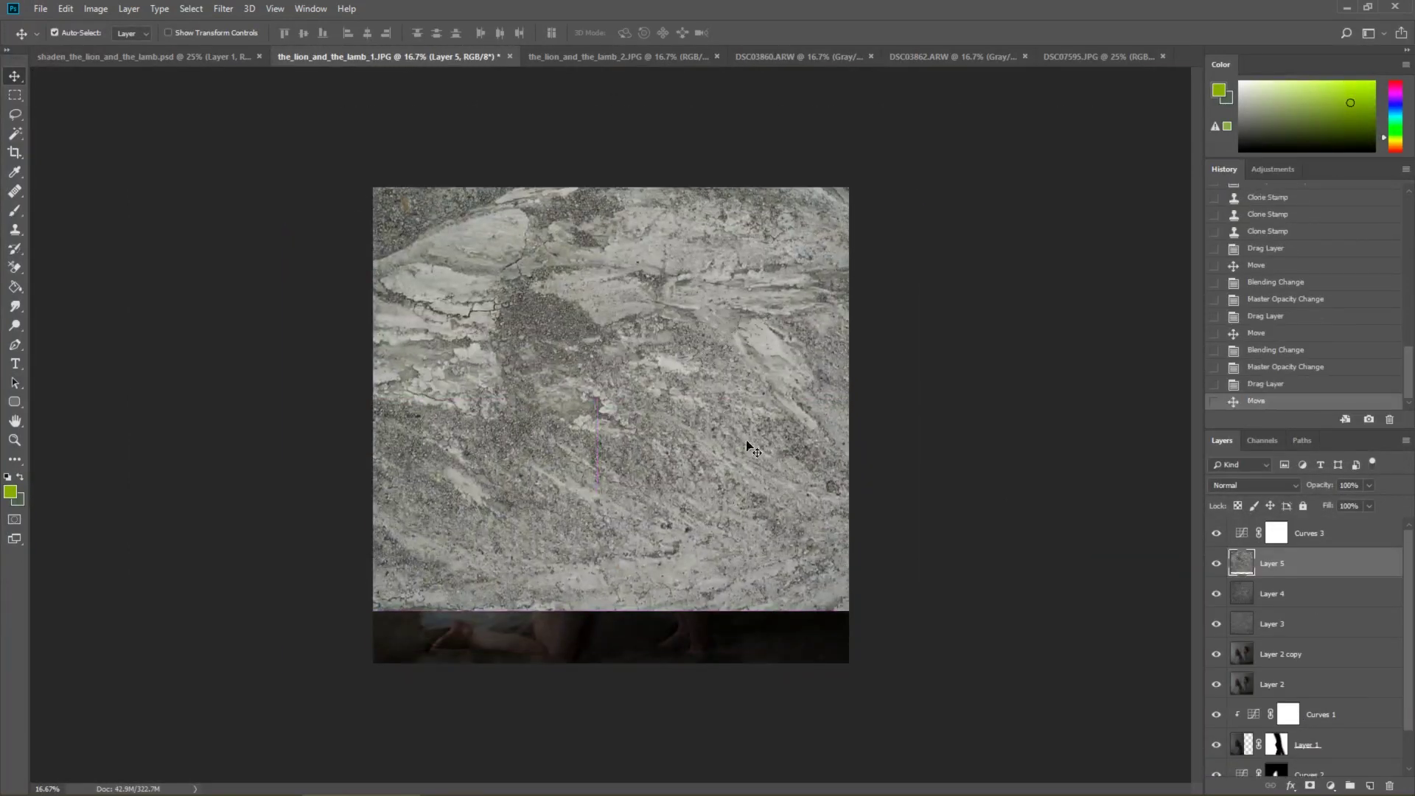
{"action": "key", "text": "ctrl+t"}
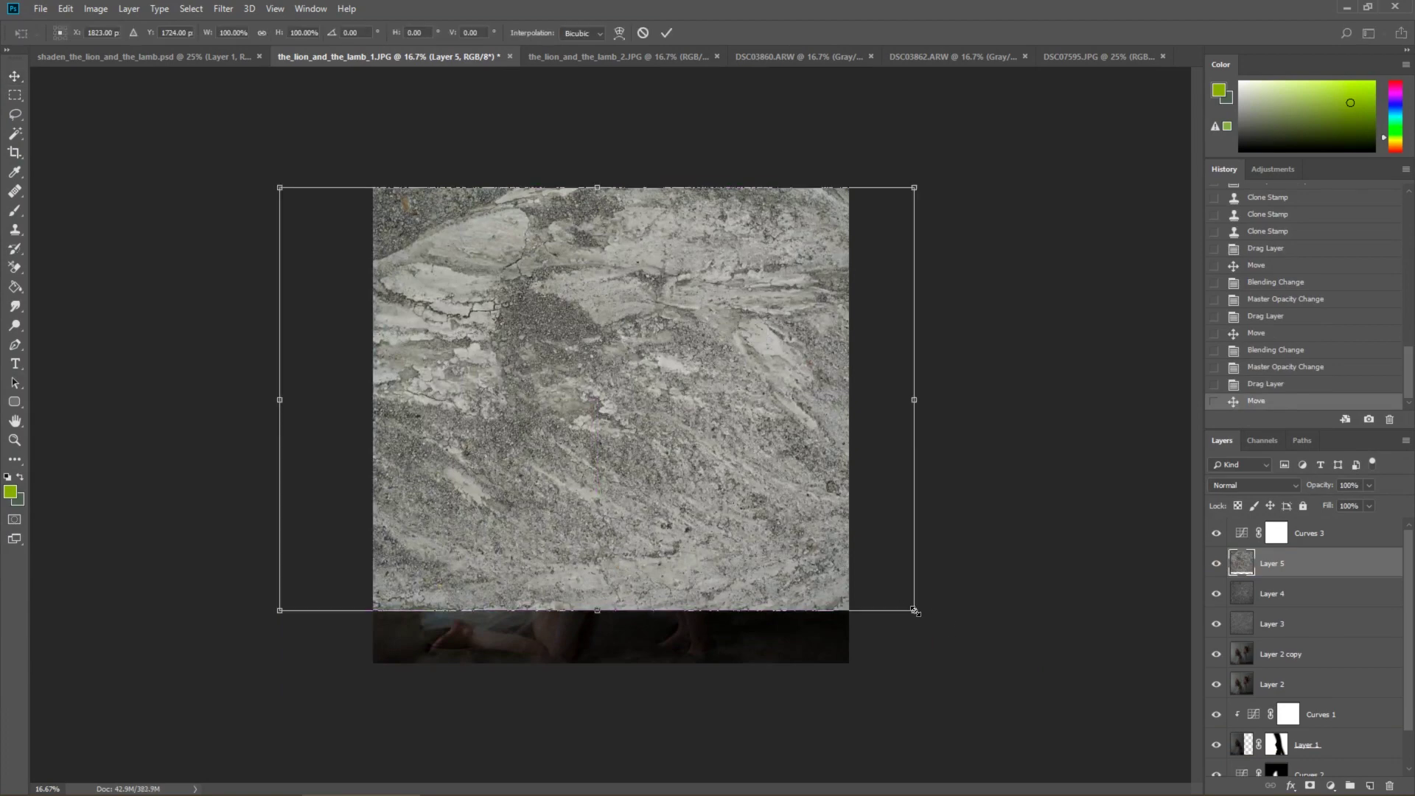
{"action": "left_click_drag", "start_coordinate": [914, 610], "coordinate": [1003, 663]}
{"action": "key", "text": "Return"}
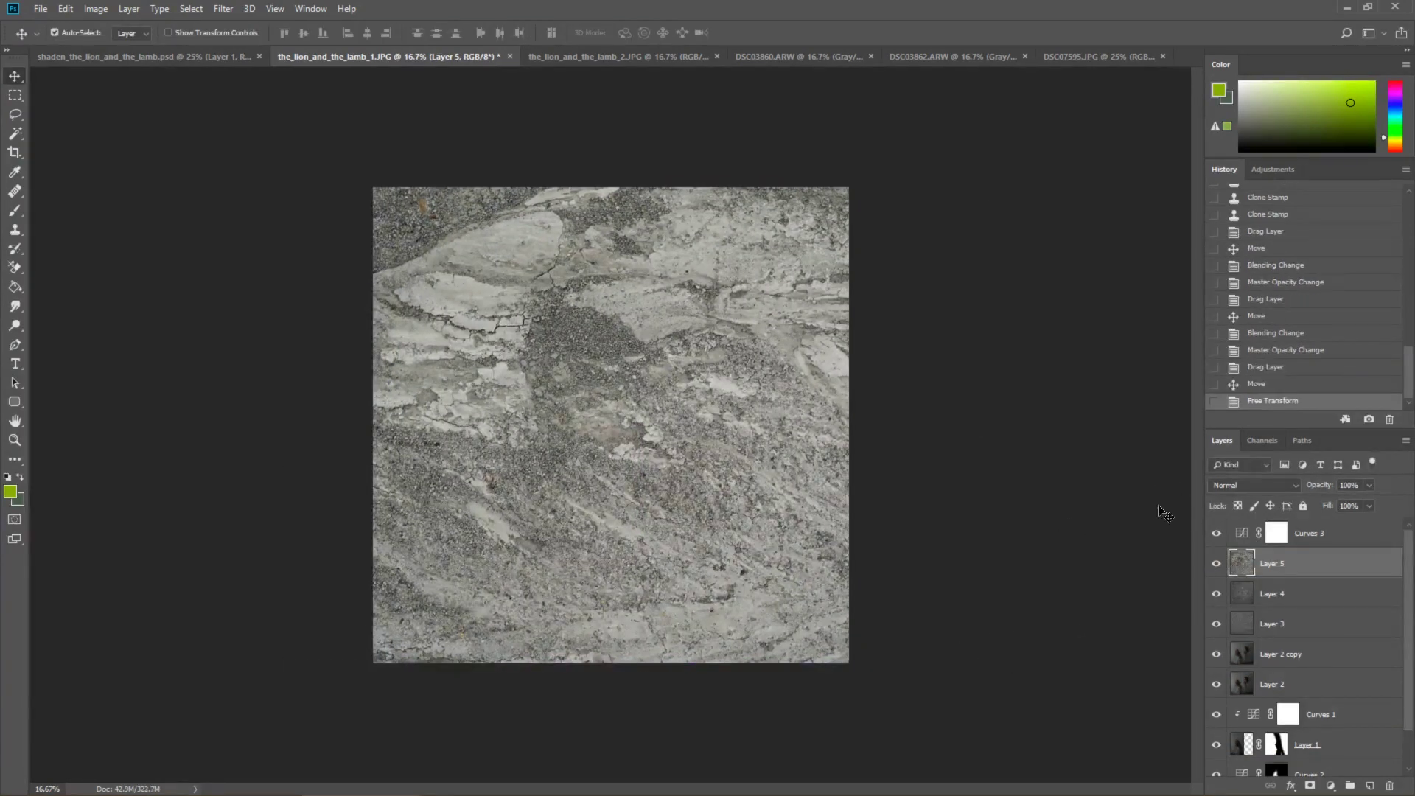
- Blend Layer 5 as Soft Light at 20% opacity
{"action": "left_click", "coordinate": [1253, 485]}
{"action": "left_click", "coordinate": [1236, 304]}
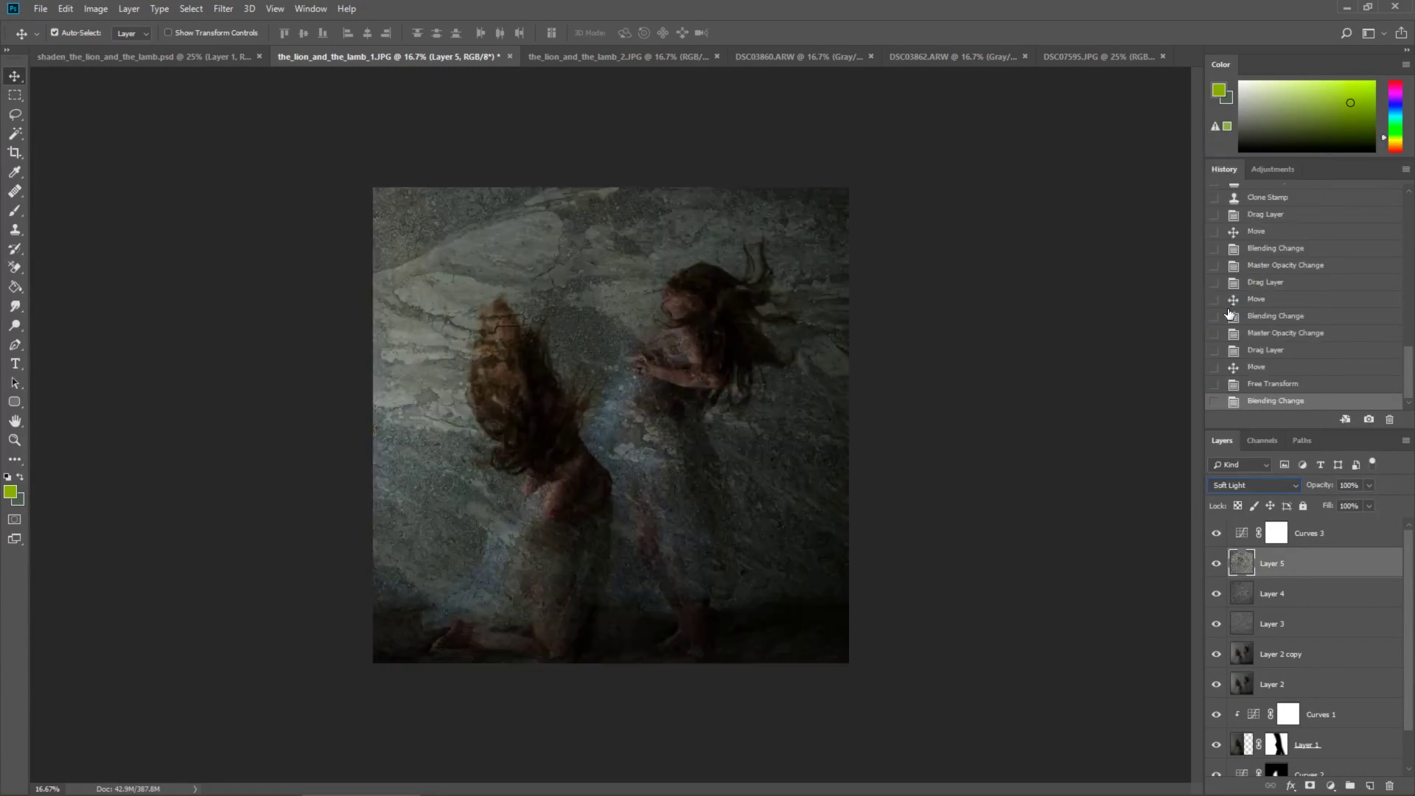
{"action": "left_click_drag", "start_coordinate": [1335, 484], "coordinate": [1257, 485]}
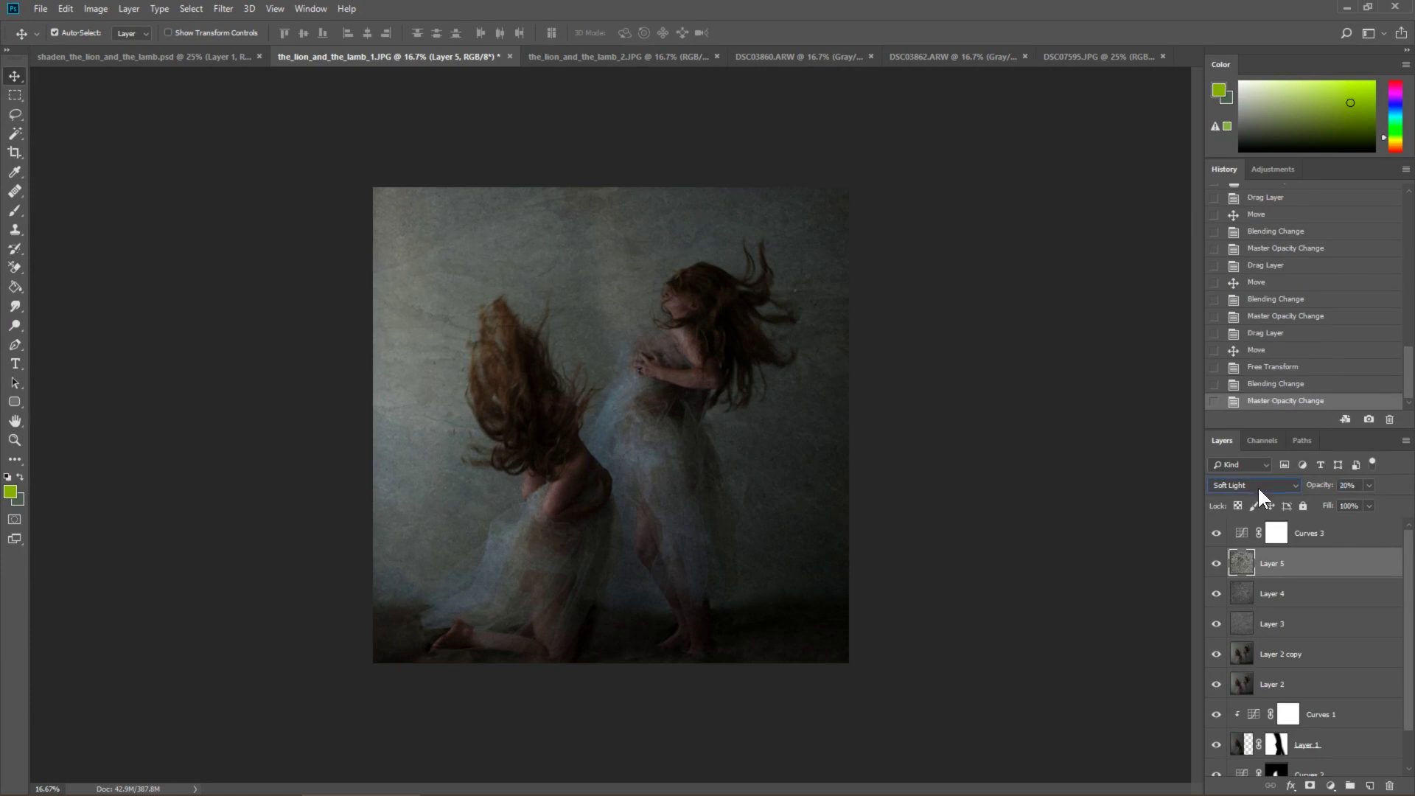
- Add a layer mask to Layer 5 and set up a black 250 px brush at 66% opacity
{"action": "left_click", "coordinate": [1310, 785]}
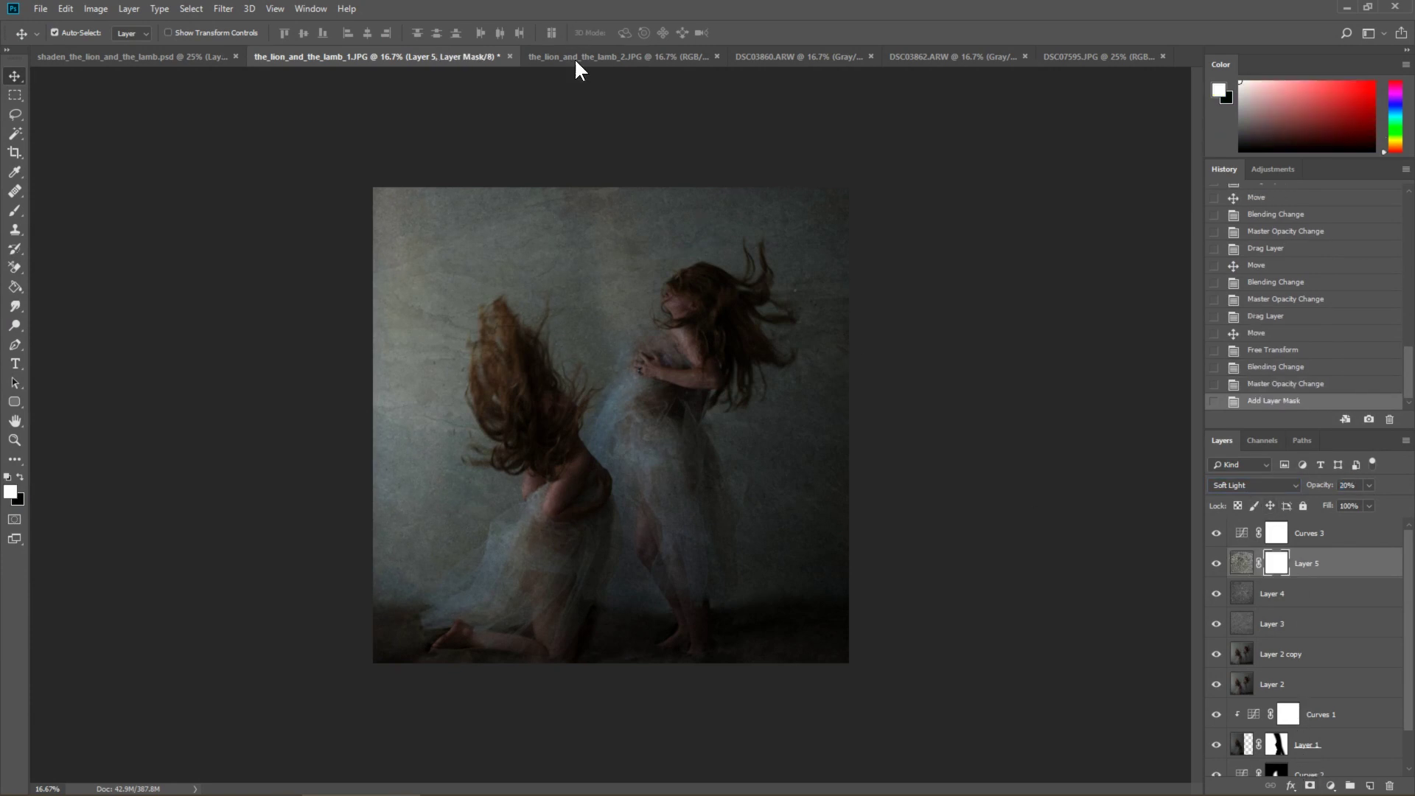
{"action": "key", "text": "b"}
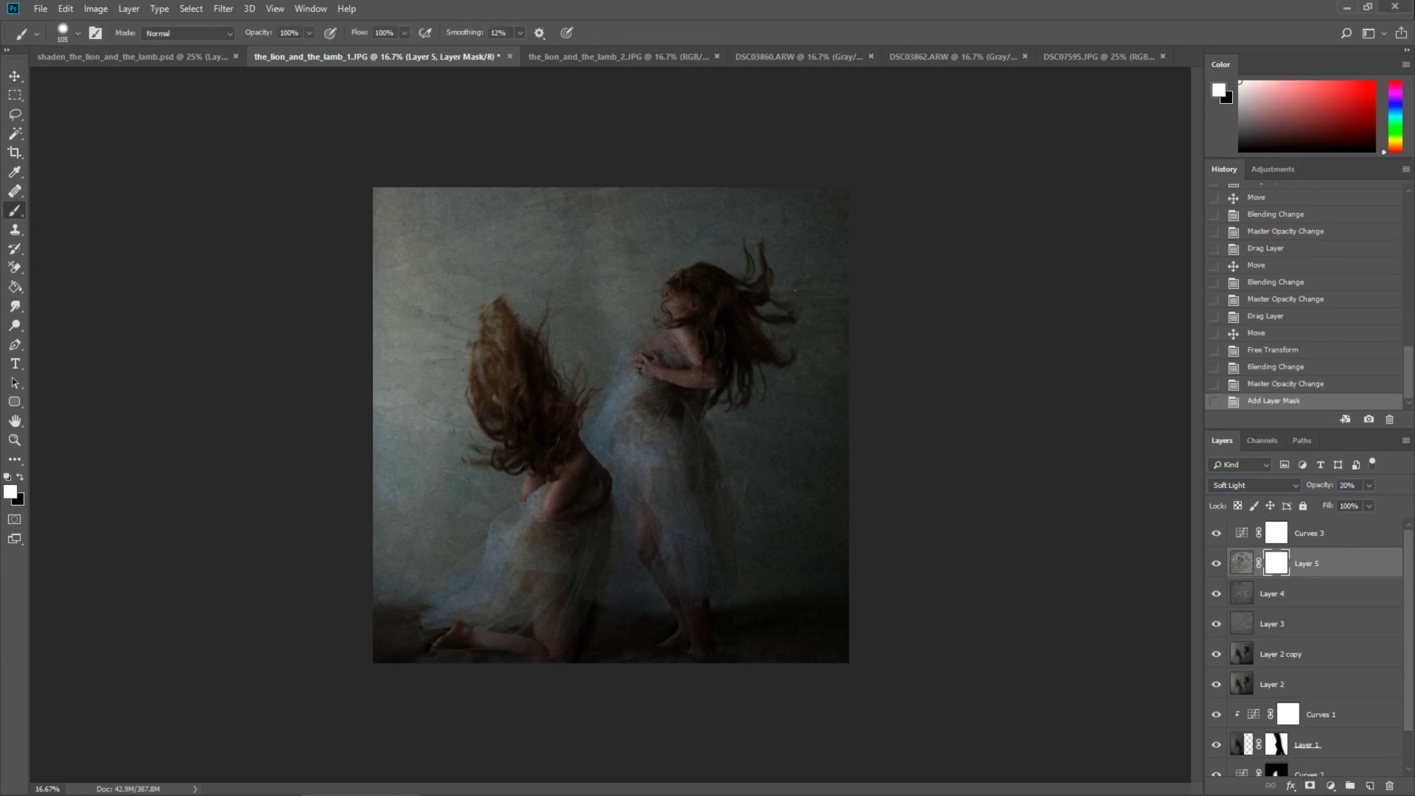
{"action": "key", "text": "bracketright"}
{"action": "key", "text": "bracketright"}
{"action": "key", "text": "bracketright"}
{"action": "left_click_drag", "start_coordinate": [267, 33], "coordinate": [261, 33]}
{"action": "right_click", "coordinate": [715, 319]}
{"action": "key", "text": "Return"}
{"action": "key", "text": "x"}
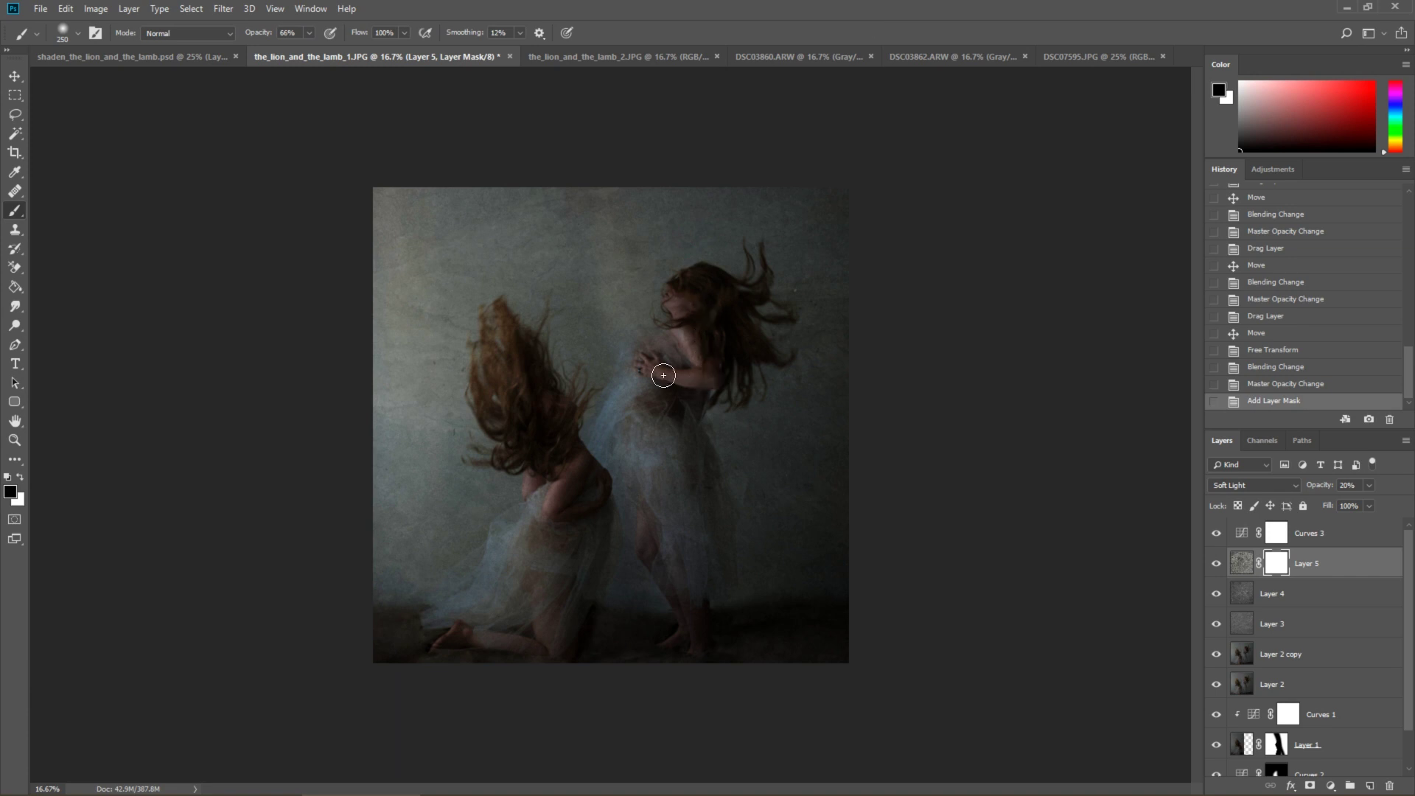
- Paint black on the mask over the standing and kneeling women to remove the stone texture from them
{"action": "left_click_drag", "start_coordinate": [704, 559], "coordinate": [655, 560]}
{"action": "mouse_move", "coordinate": [516, 364]}
{"action": "left_mouse_down"}
{"action": "mouse_move", "coordinate": [578, 455]}
{"action": "mouse_move", "coordinate": [547, 461]}
{"action": "mouse_move", "coordinate": [501, 623]}
{"action": "mouse_move", "coordinate": [583, 566]}
{"action": "left_mouse_up"}
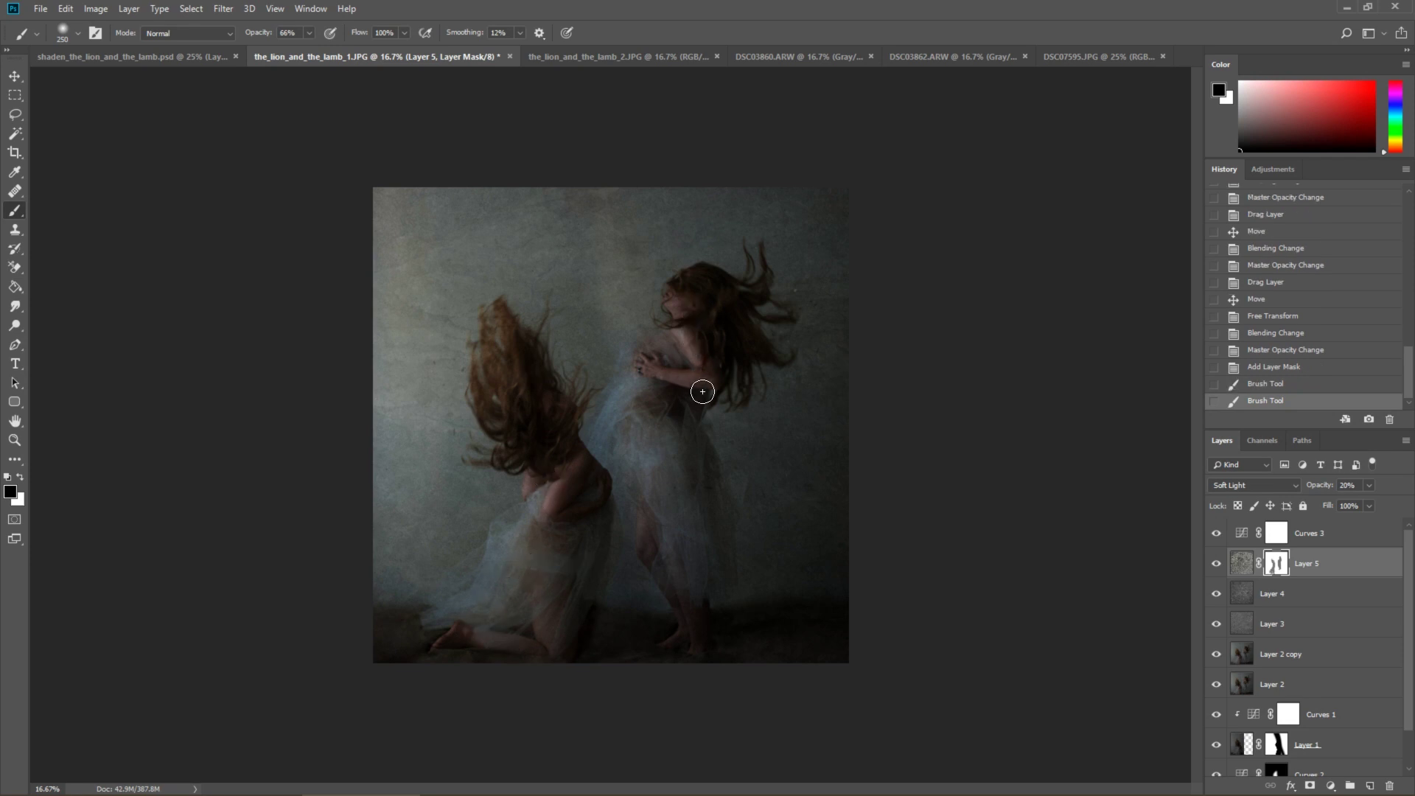
{"action": "left_click_drag", "start_coordinate": [701, 386], "coordinate": [670, 531]}
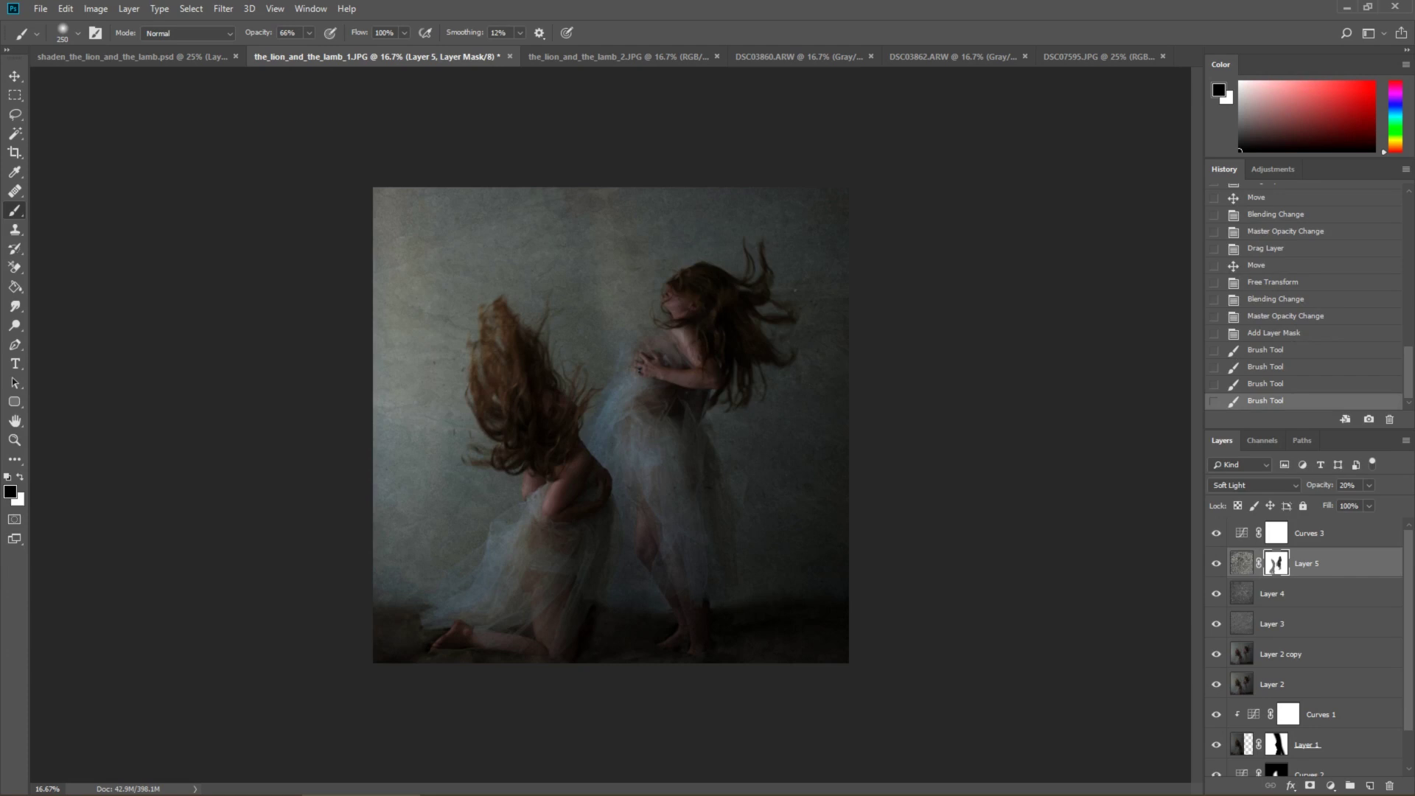
{"action": "left_click", "coordinate": [1336, 544]}
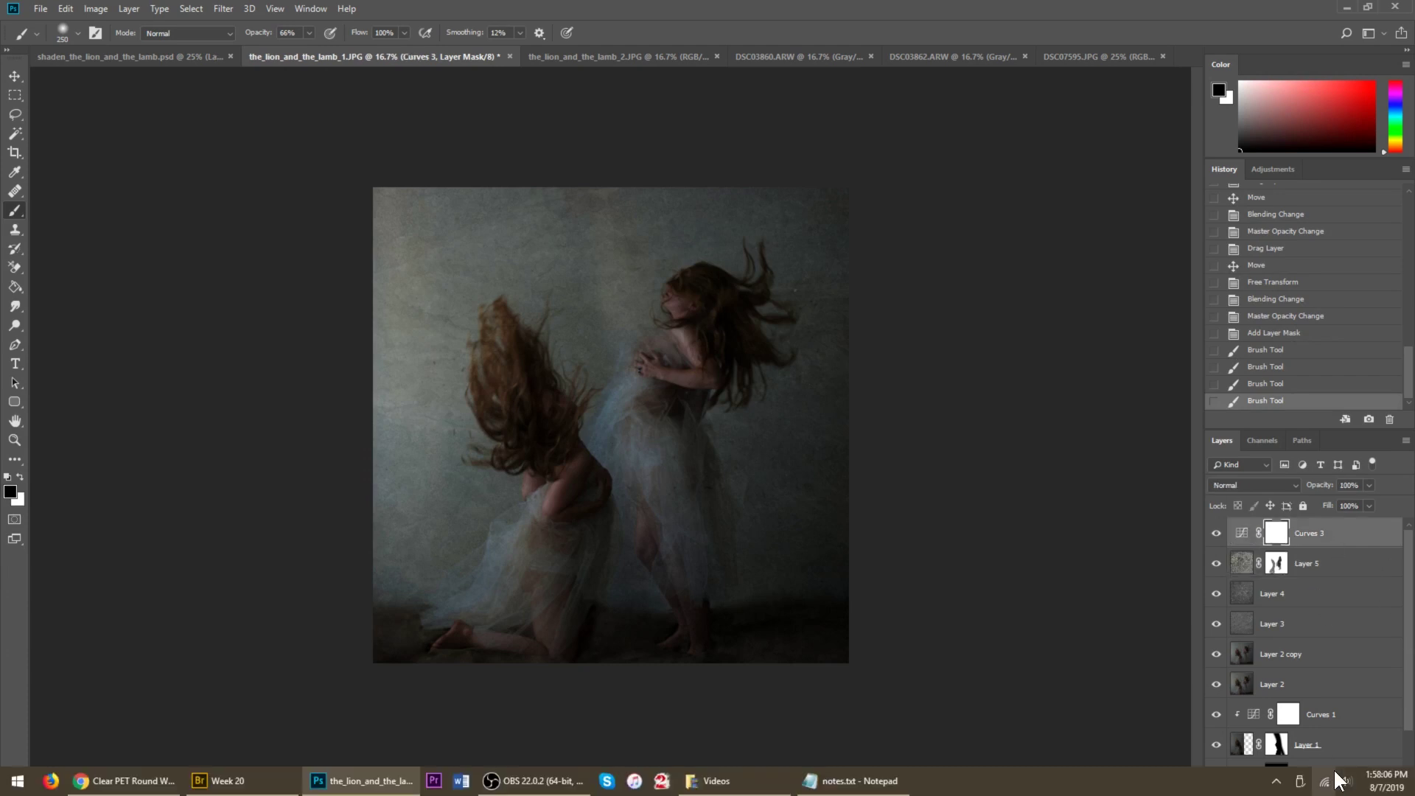
- Add a Curves 4 layer that lowers the Blue top endpoint and pulls the Red top endpoint left for a warmer cast
{"action": "left_click", "coordinate": [1330, 786]}
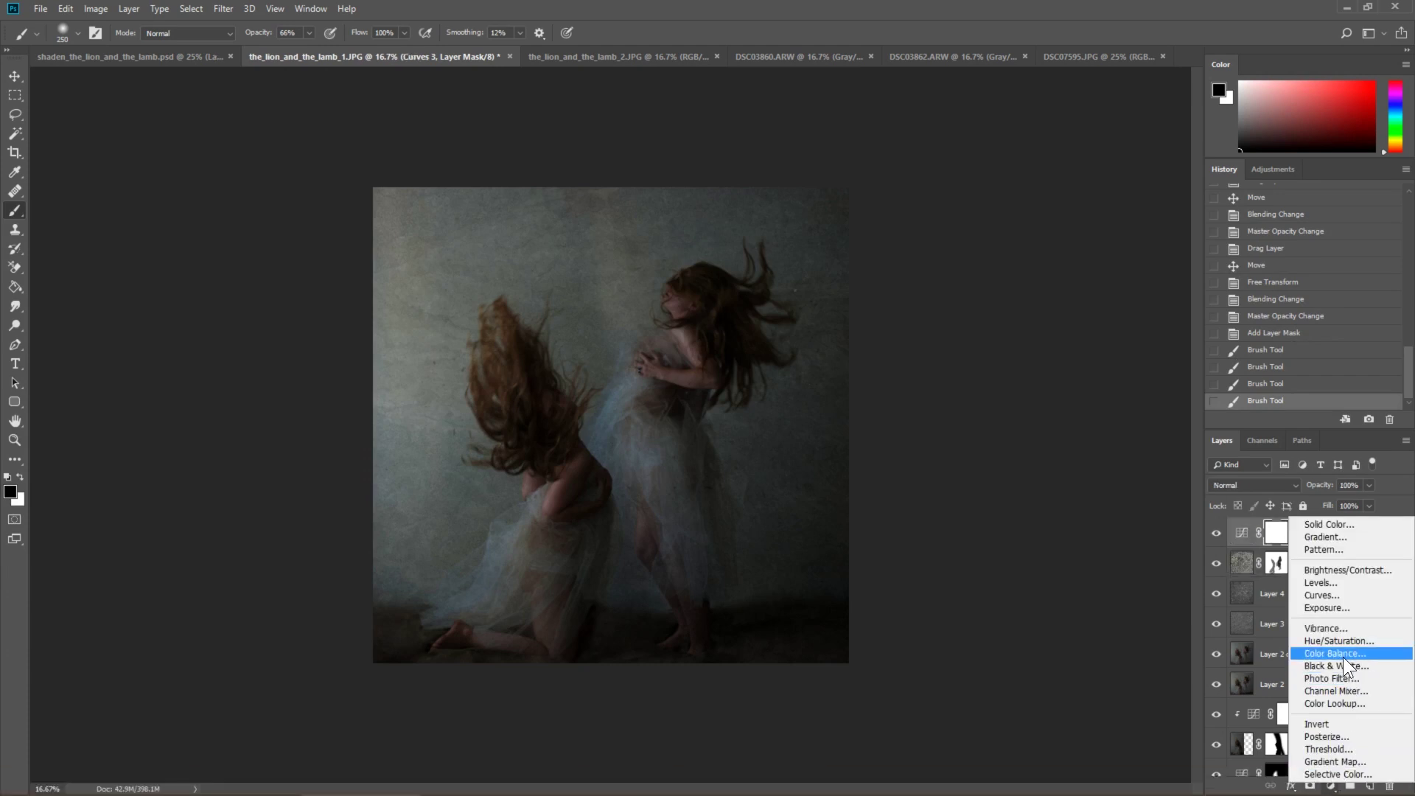
{"action": "left_click", "coordinate": [1327, 595]}
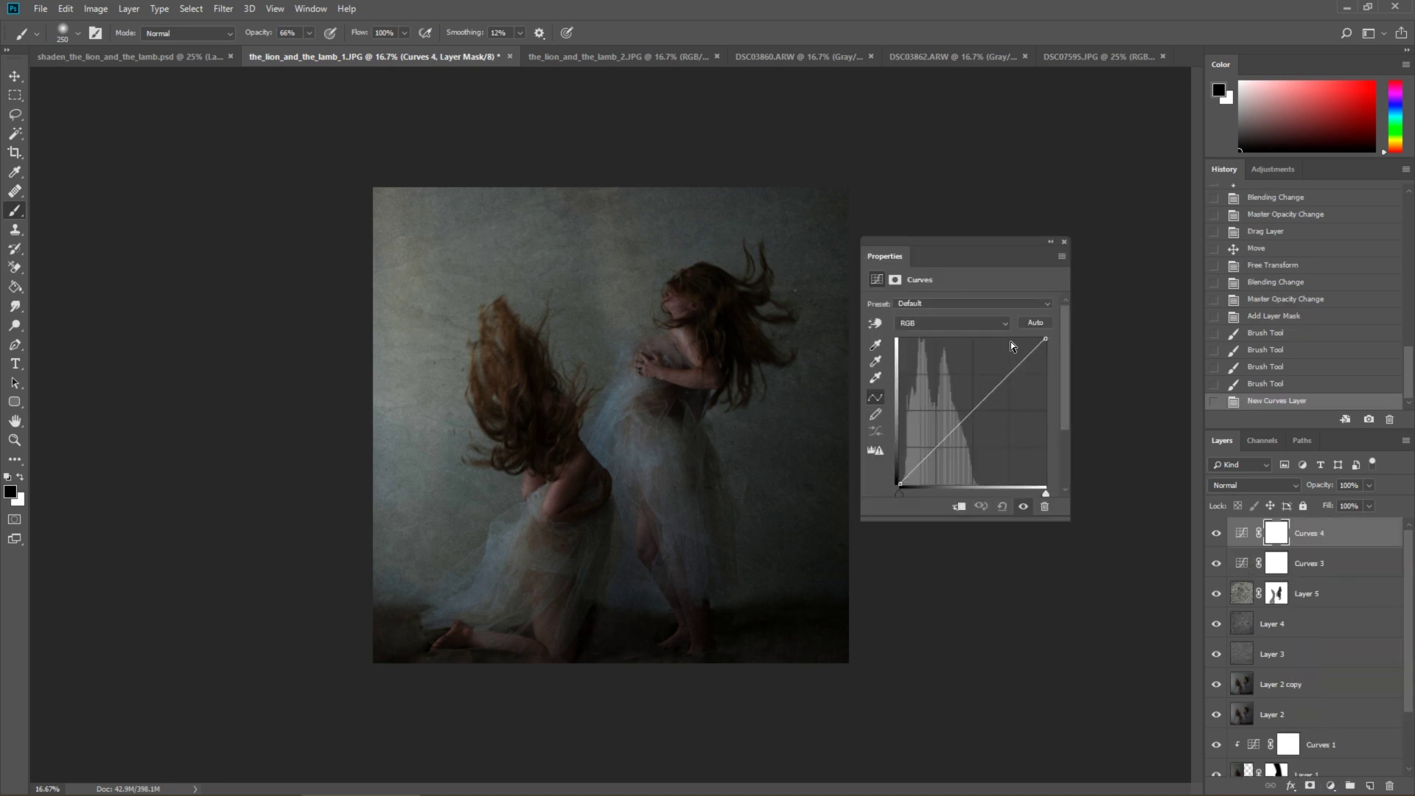
{"action": "left_click", "coordinate": [984, 325]}
{"action": "left_click", "coordinate": [942, 369]}
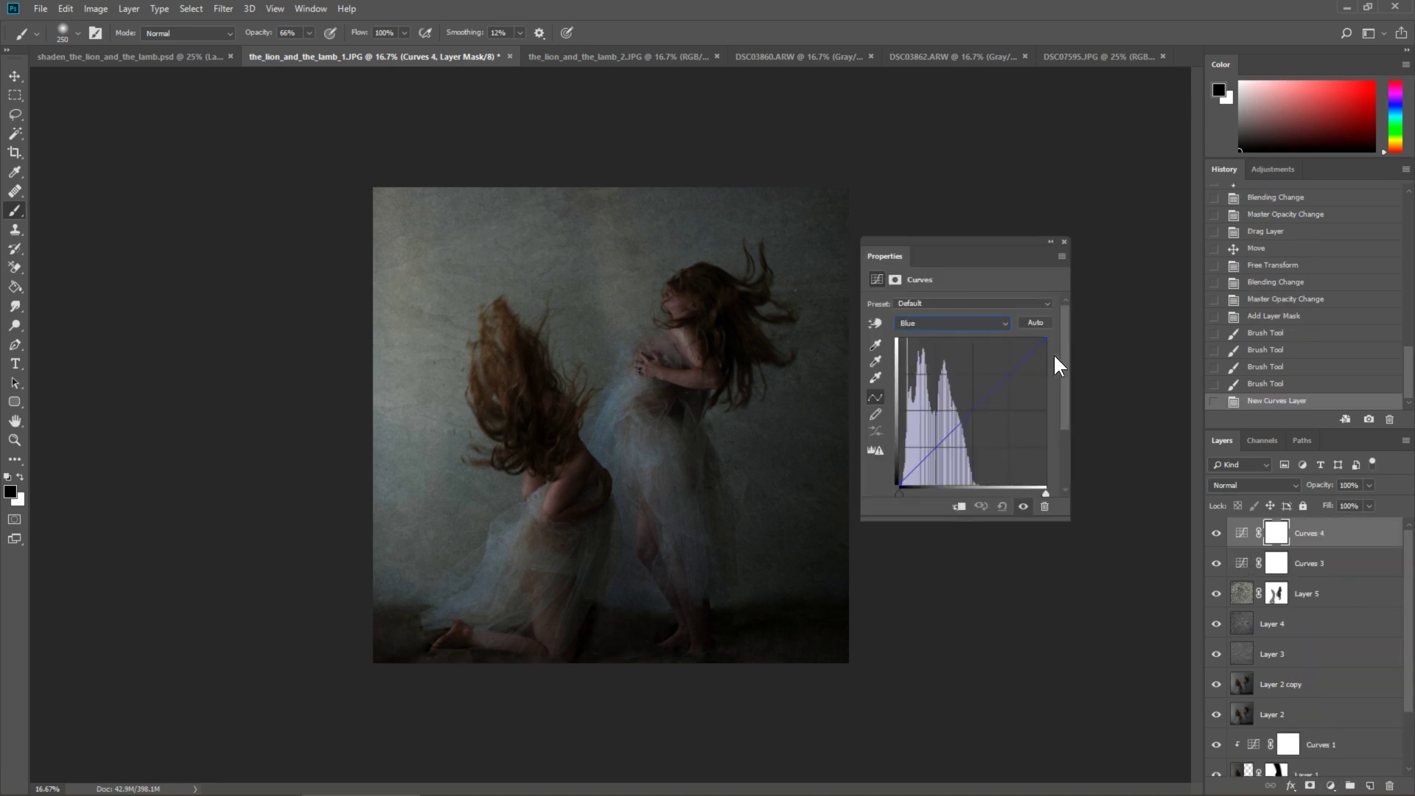
{"action": "left_click_drag", "start_coordinate": [1046, 343], "coordinate": [1054, 360]}
{"action": "left_click", "coordinate": [984, 324]}
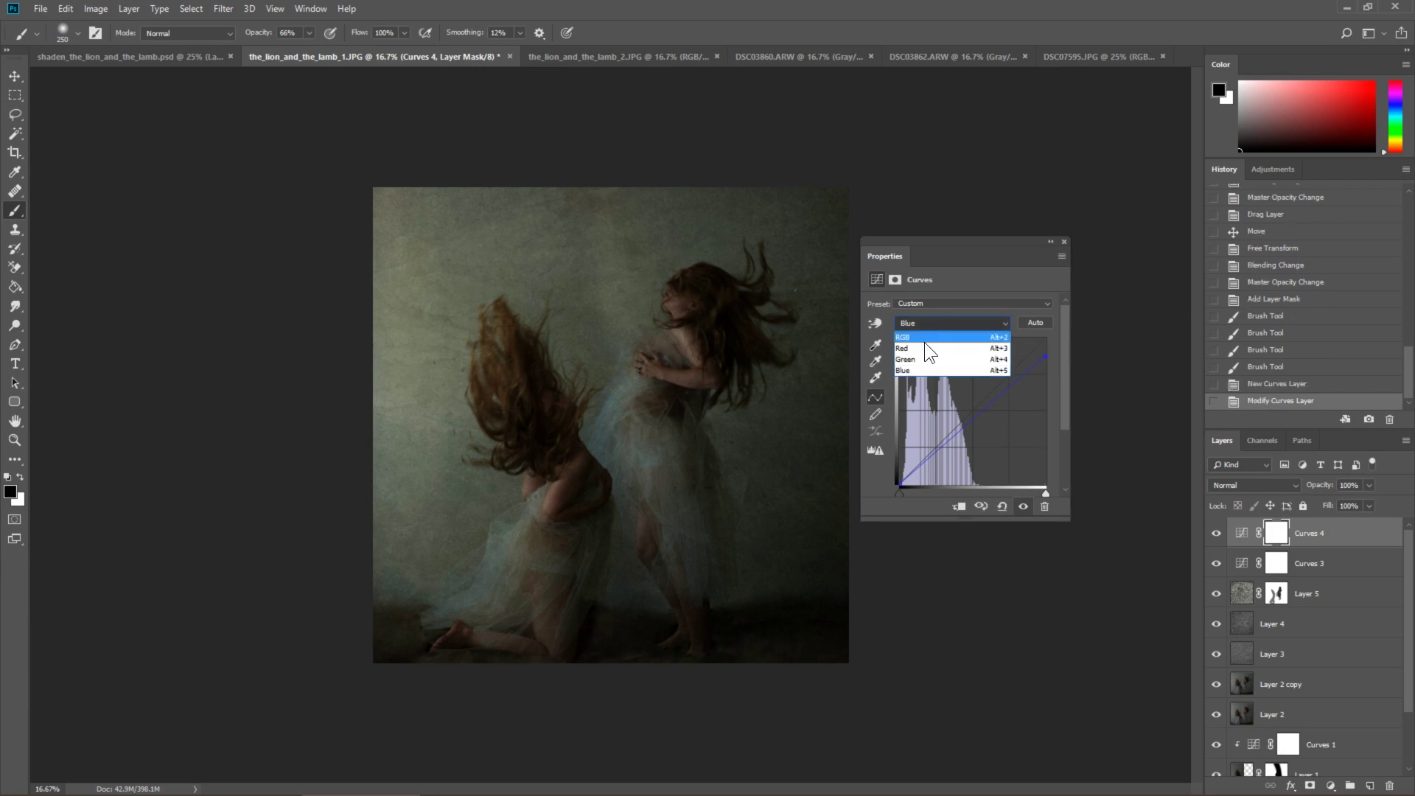
{"action": "left_click", "coordinate": [924, 339]}
{"action": "left_click", "coordinate": [924, 324]}
{"action": "left_click", "coordinate": [921, 347]}
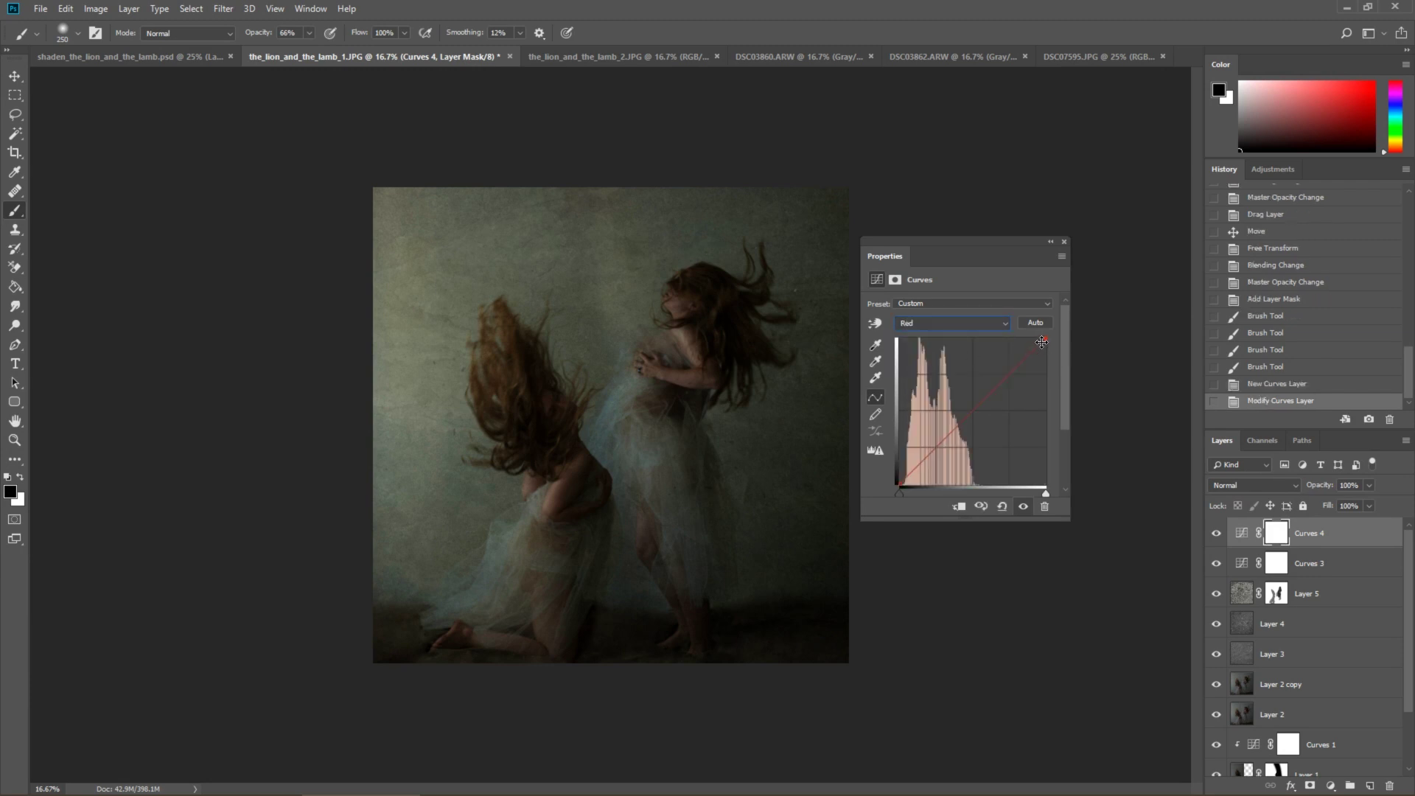
{"action": "left_click_drag", "start_coordinate": [1045, 339], "coordinate": [1027, 328]}
{"action": "left_click", "coordinate": [1064, 242]}
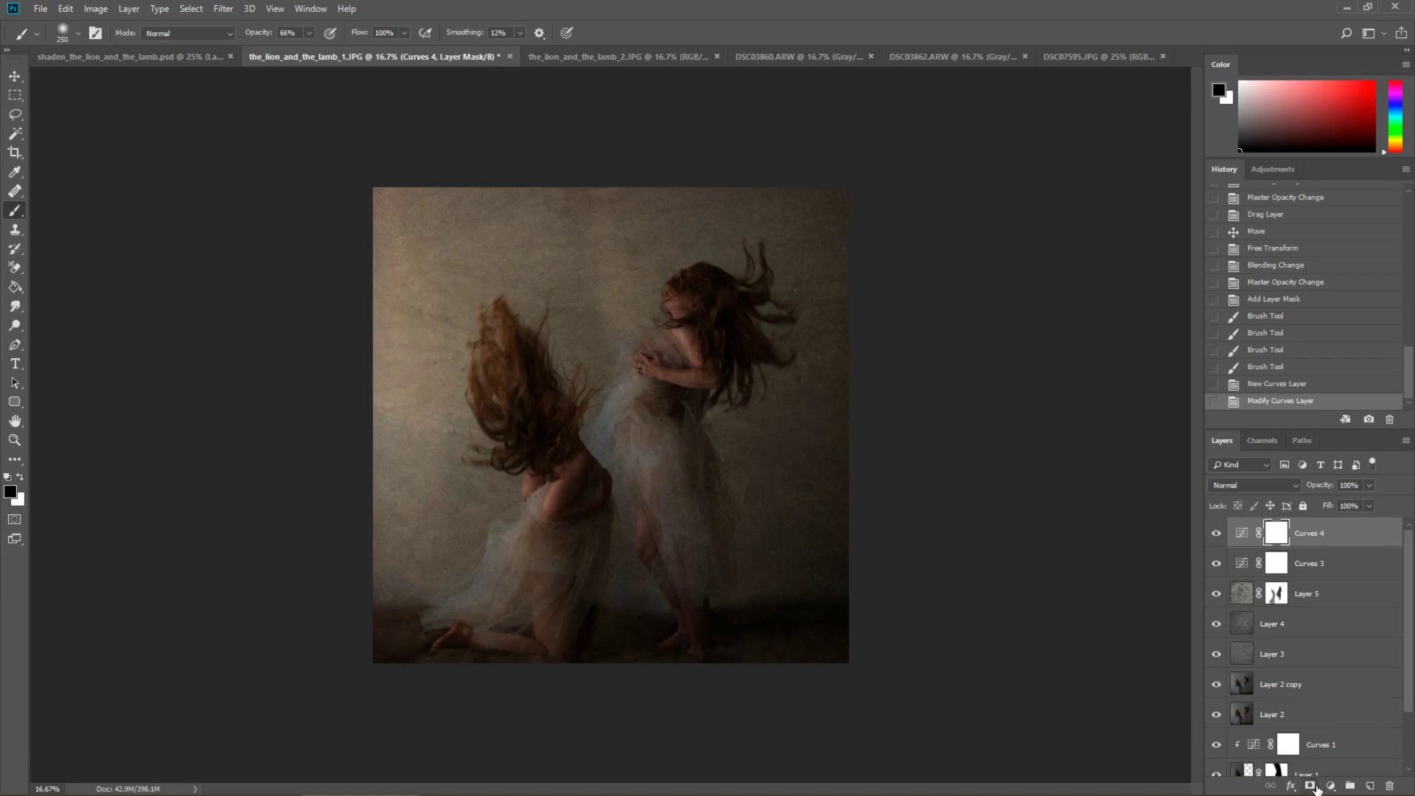
- Add a Hue/Saturation layer with saturation lowered to -16
{"action": "left_click", "coordinate": [1328, 785]}
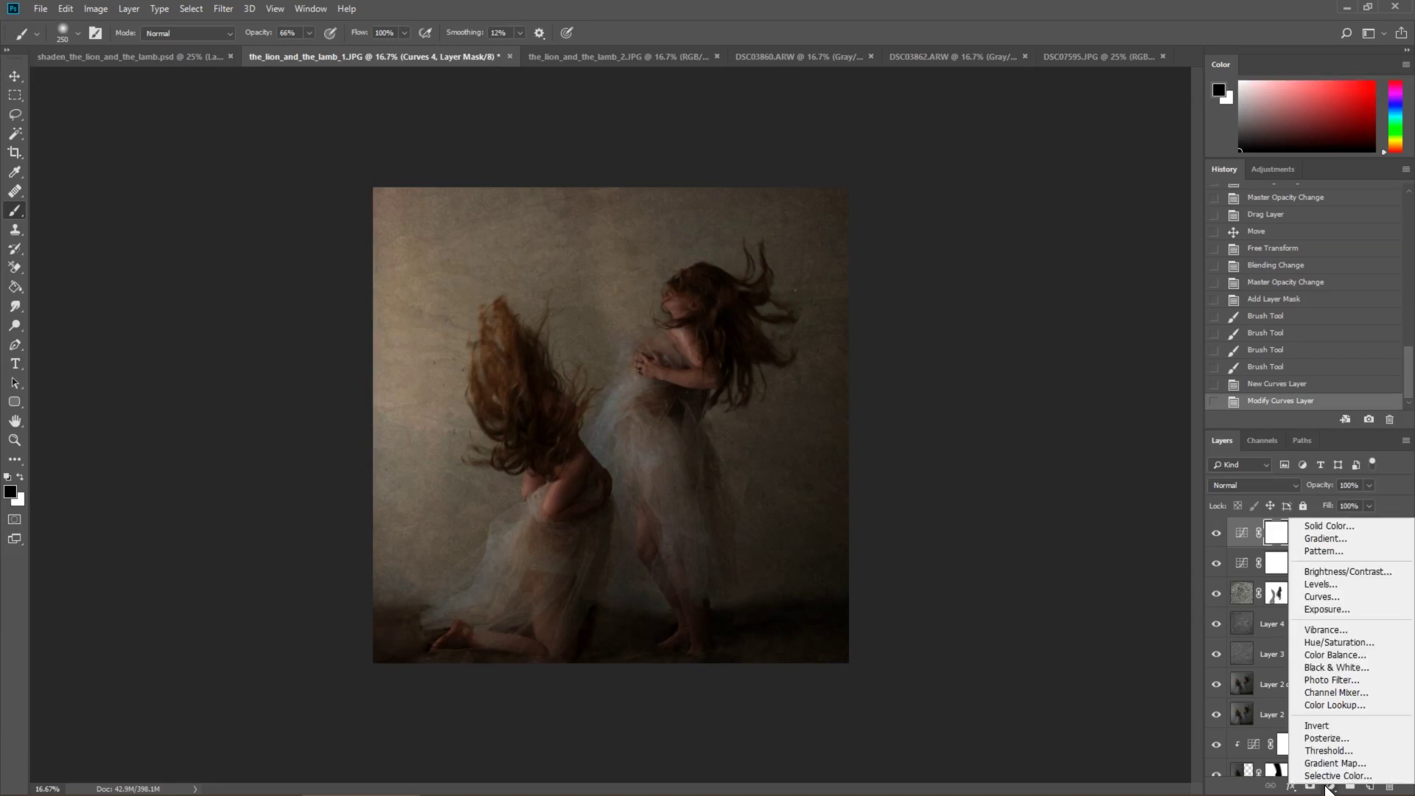
{"action": "left_click", "coordinate": [1334, 641]}
{"action": "left_click_drag", "start_coordinate": [958, 387], "coordinate": [949, 383]}
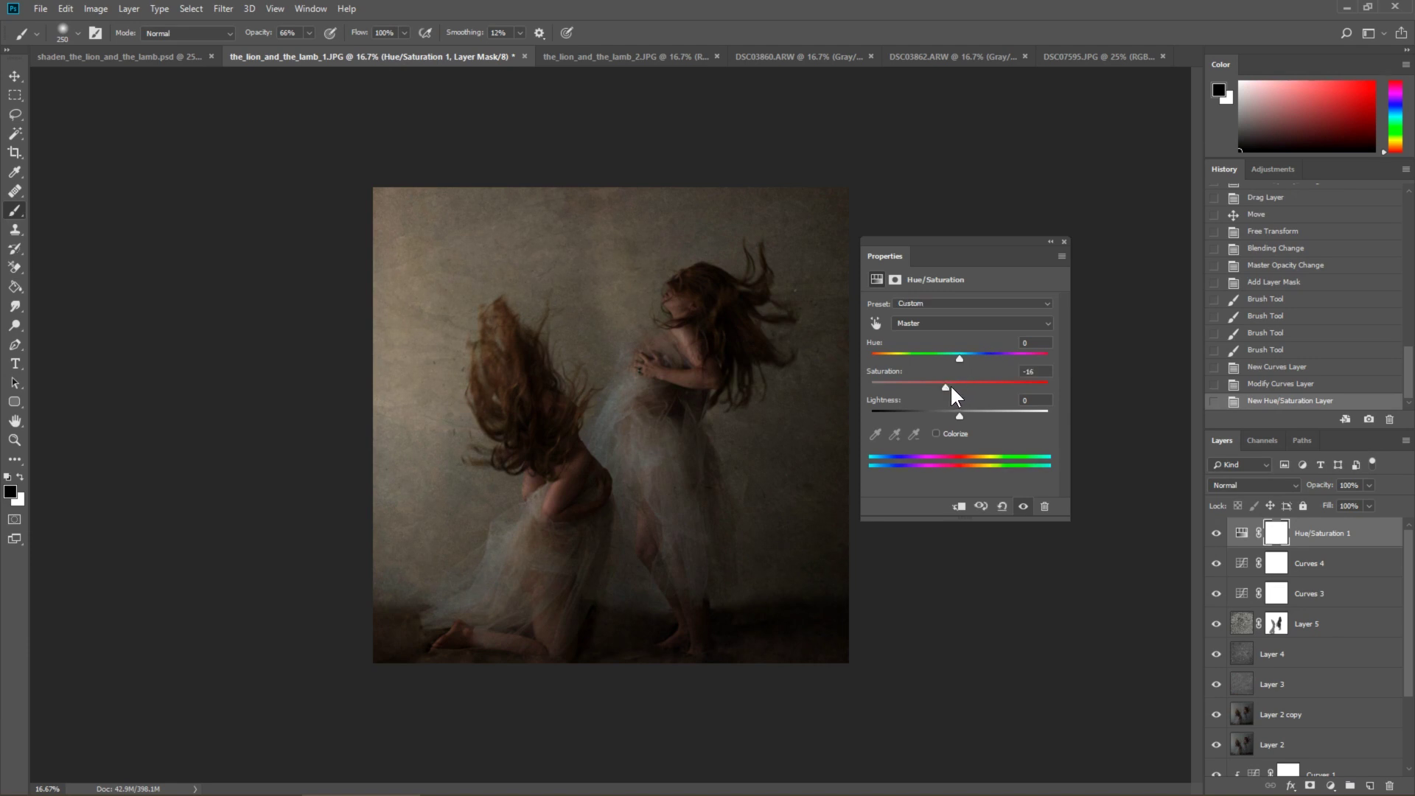
{"action": "left_click", "coordinate": [1064, 242]}
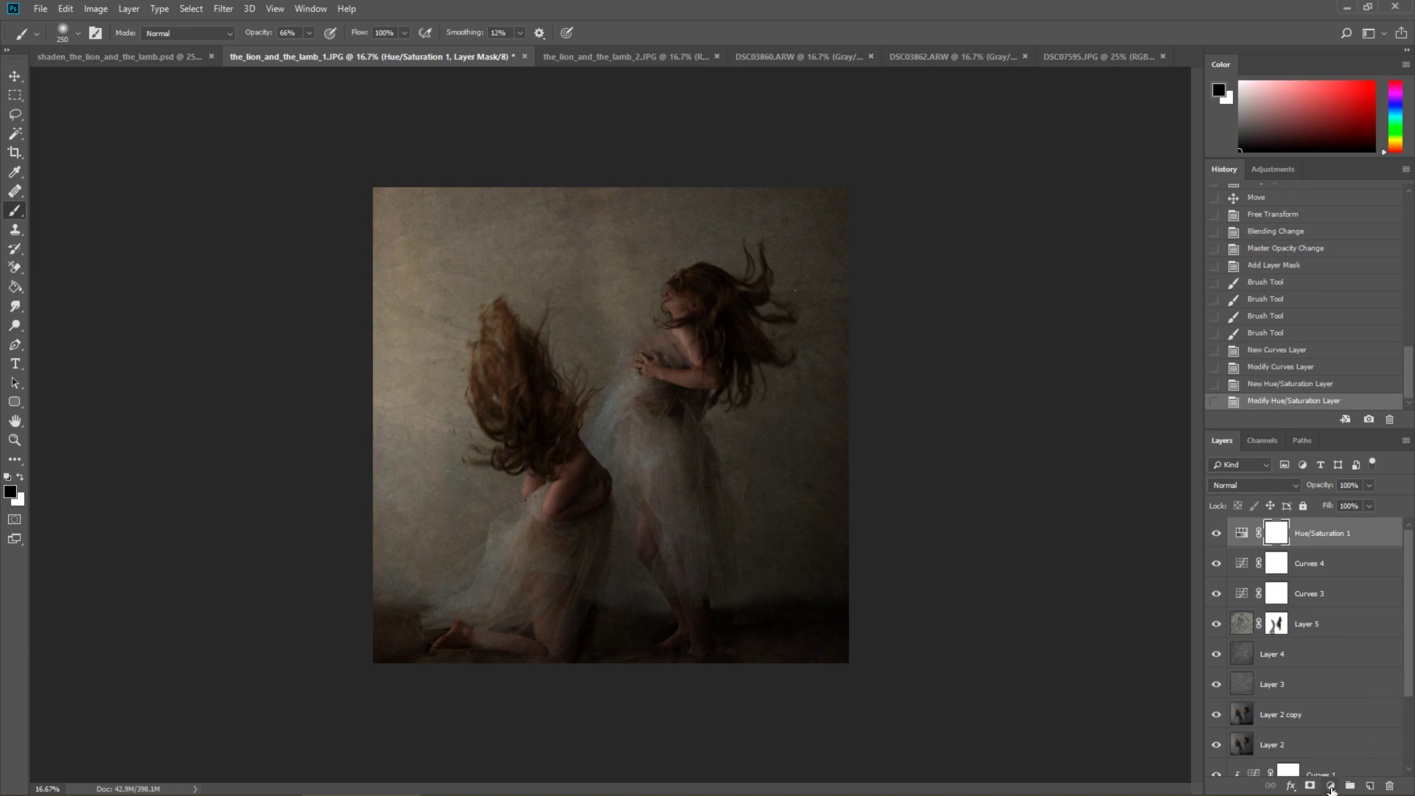
- Add a Curves 5 layer that raises the midtones and lifts the black point
{"action": "left_click", "coordinate": [1331, 786]}
{"action": "left_click", "coordinate": [1334, 595]}
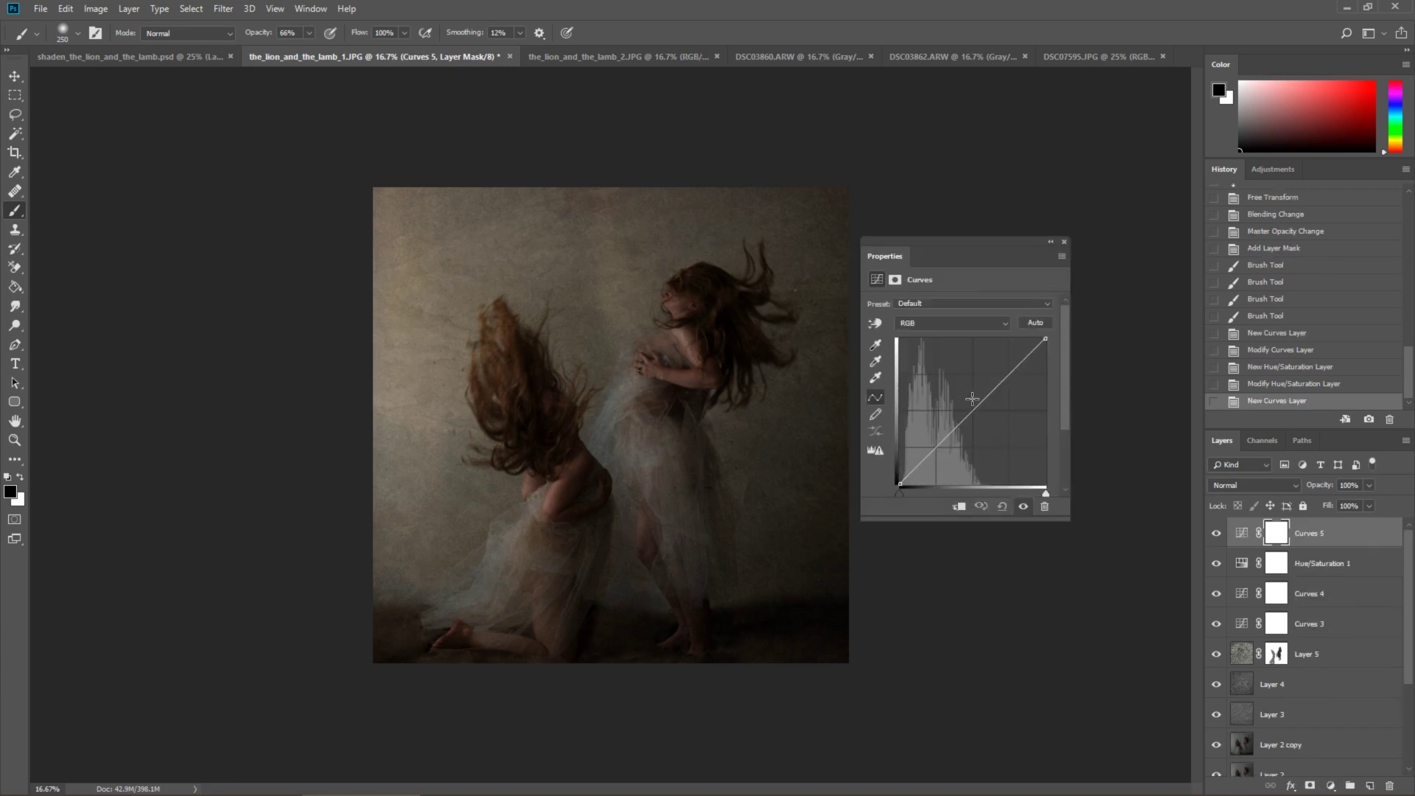
{"action": "left_click_drag", "start_coordinate": [973, 409], "coordinate": [936, 444]}
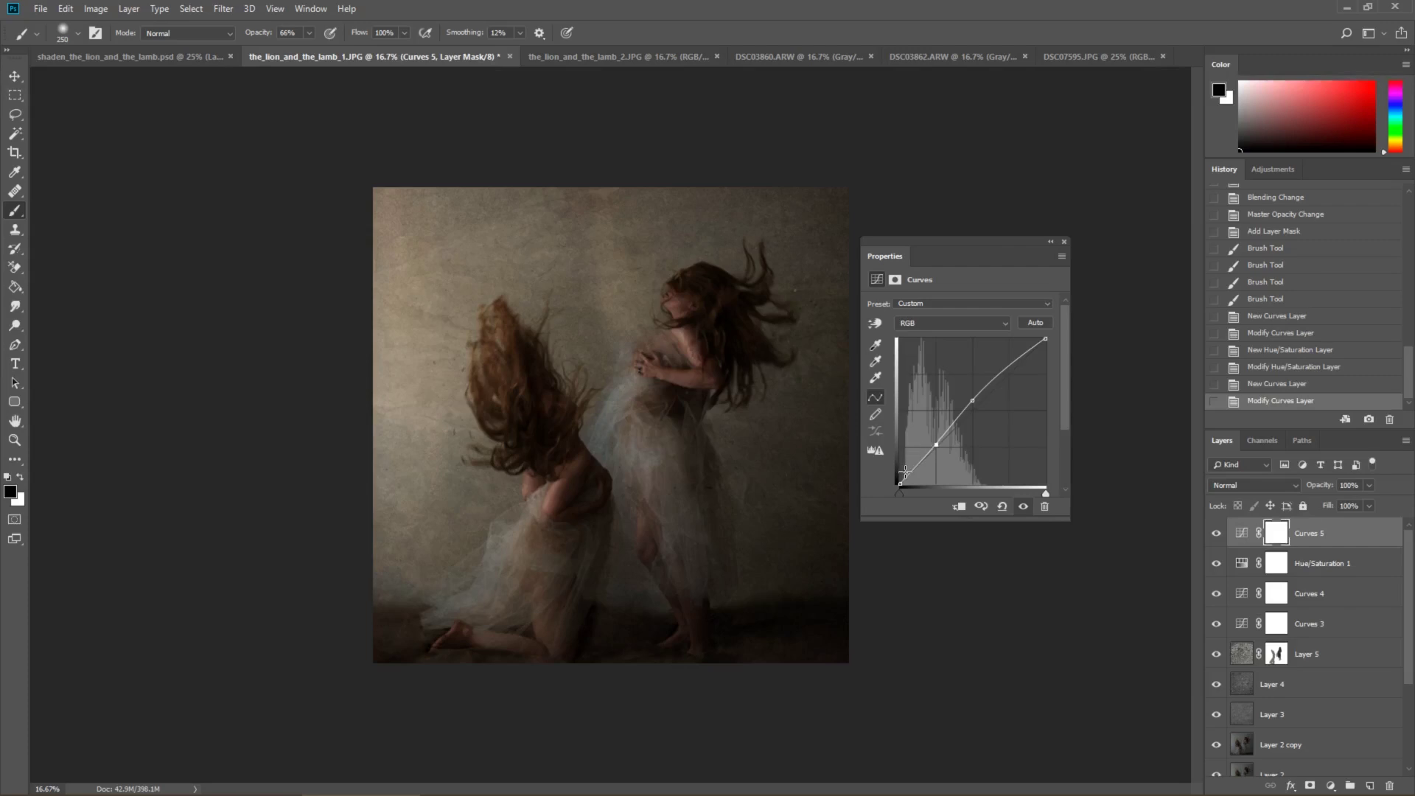
{"action": "left_click_drag", "start_coordinate": [900, 483], "coordinate": [888, 476]}
{"action": "left_click", "coordinate": [1063, 241]}
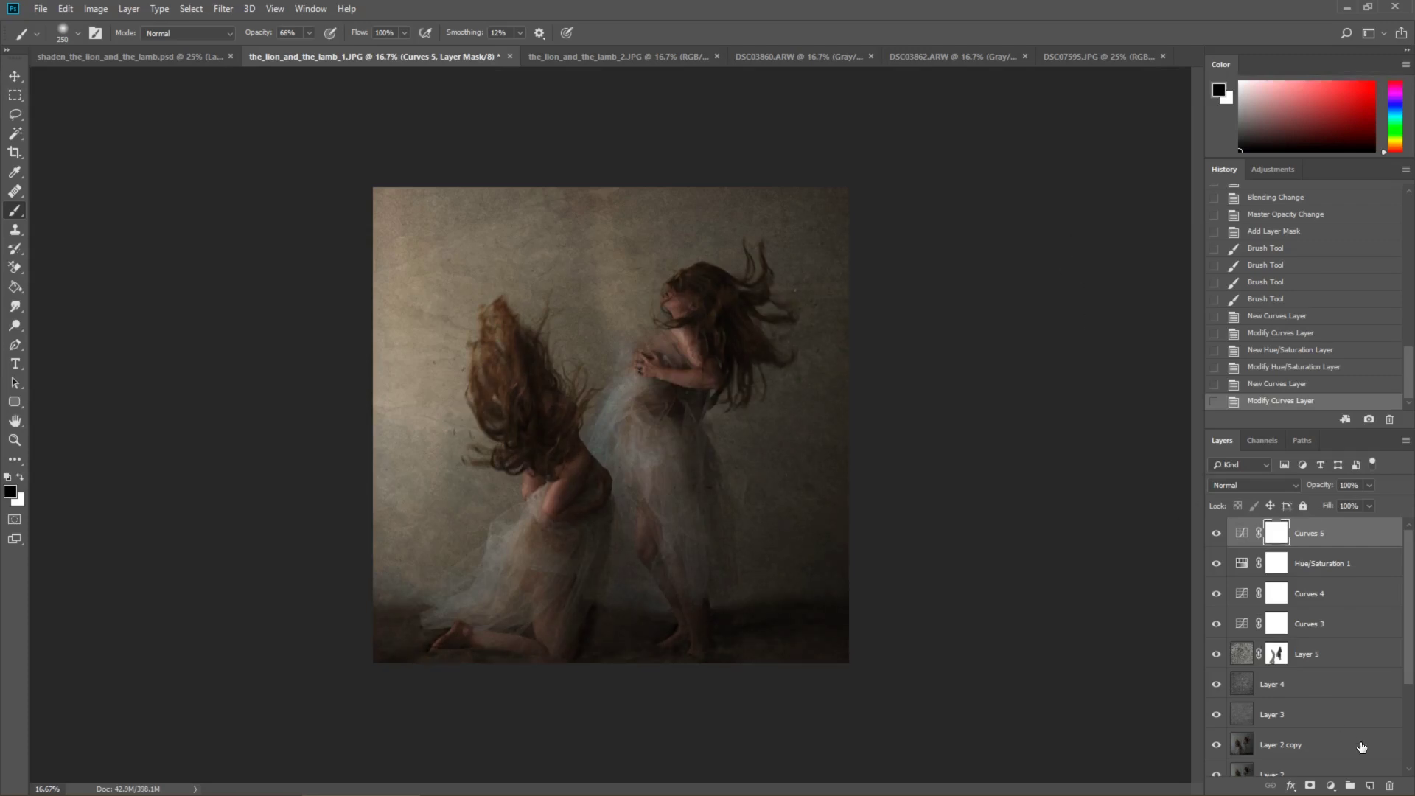
- Add a Photo Filter layer using Warming Filter (81) at 41% density
{"action": "left_click", "coordinate": [1331, 785]}
{"action": "left_click", "coordinate": [1337, 677]}
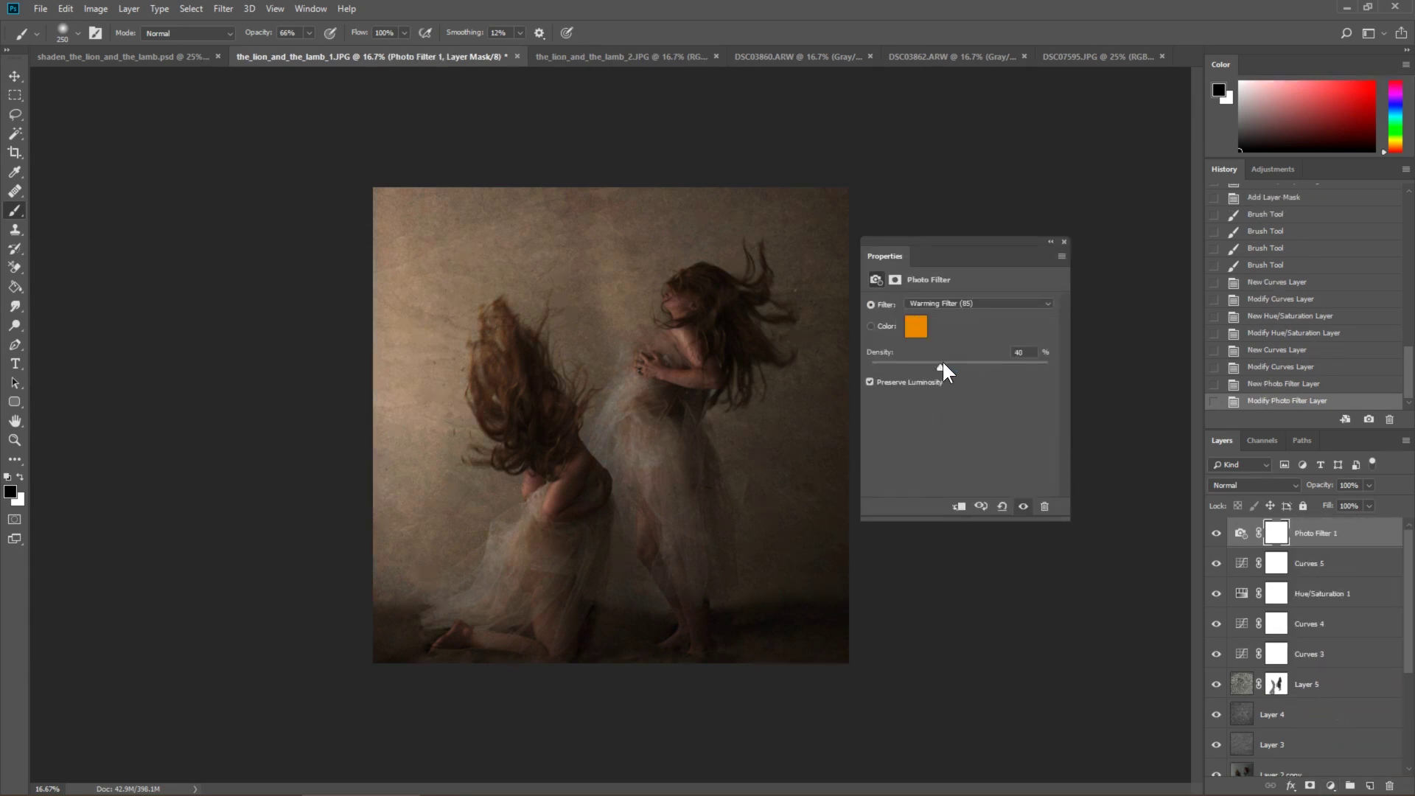
{"action": "left_click", "coordinate": [952, 303]}
{"action": "left_click", "coordinate": [948, 340]}
{"action": "left_click", "coordinate": [1063, 241]}
{"action": "left_click", "coordinate": [169, 55]}
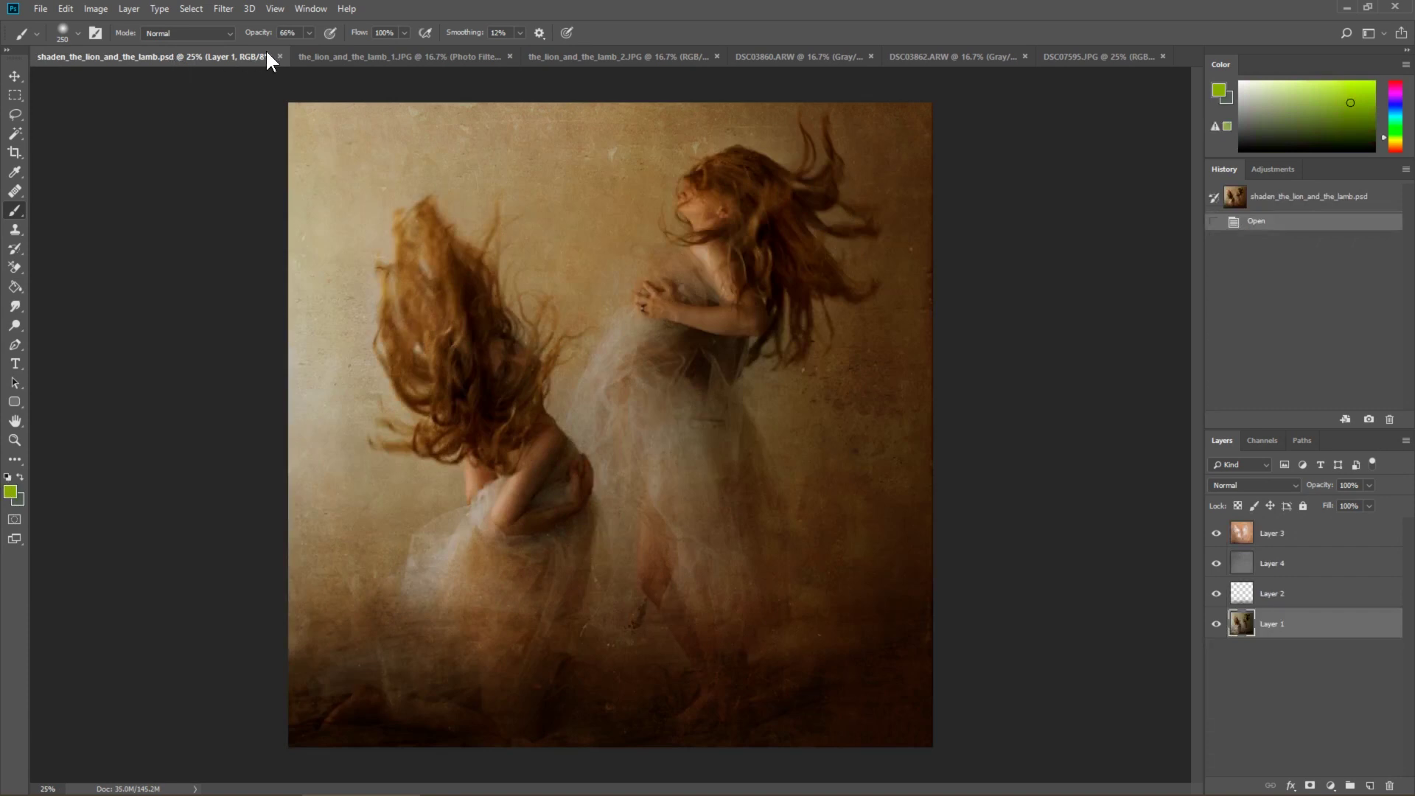
{"action": "left_click", "coordinate": [333, 53]}
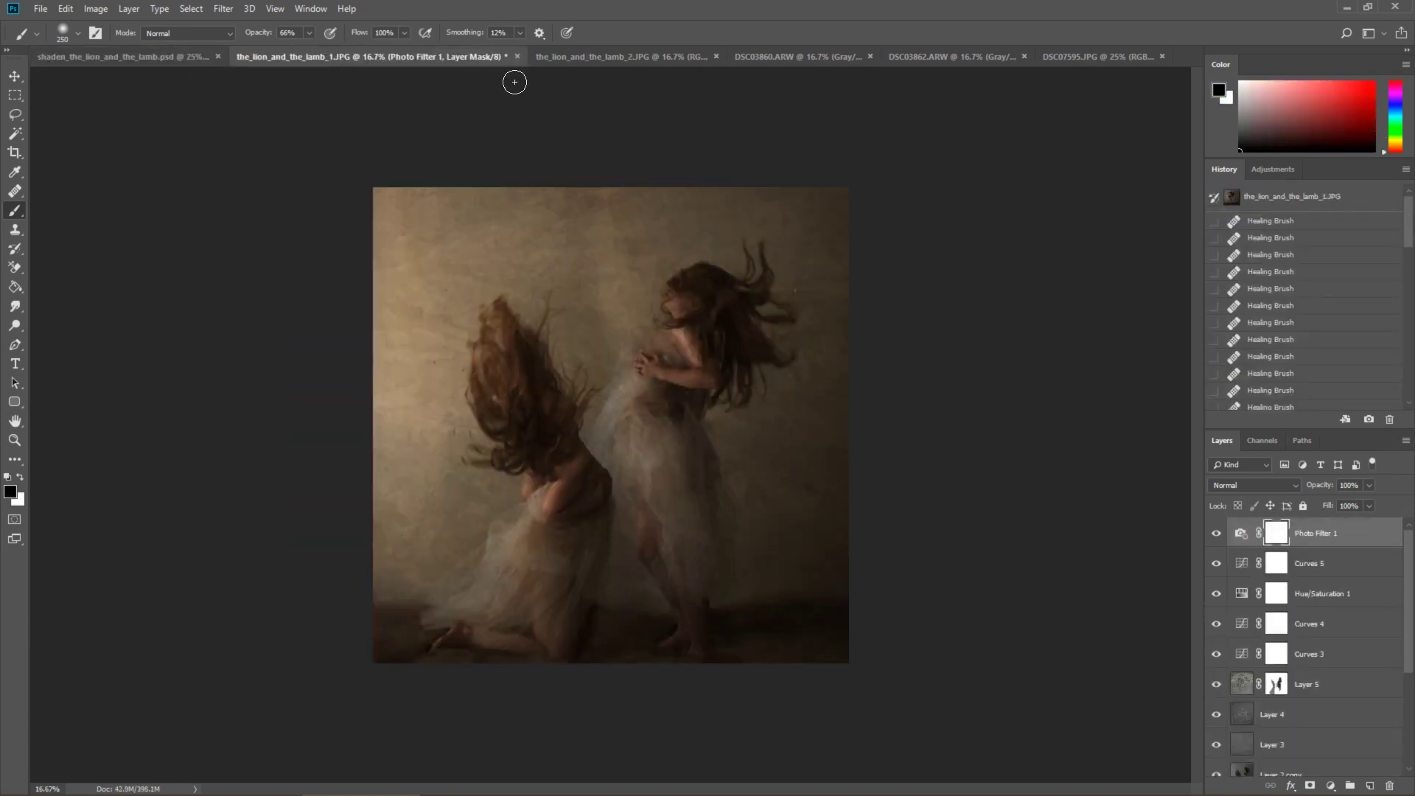
{"action": "key", "text": "ctrl+plus"}
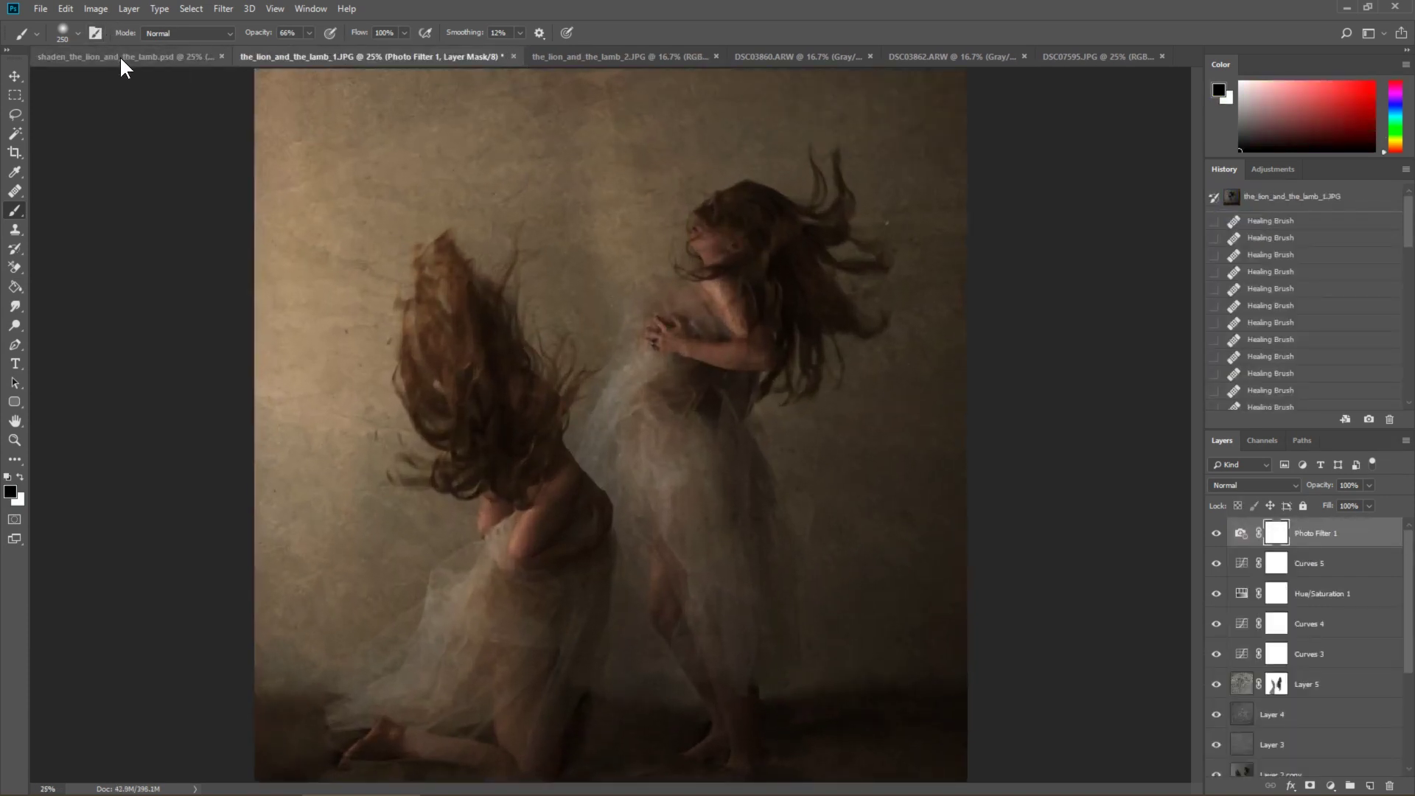
{"action": "left_click", "coordinate": [125, 56]}
{"action": "left_click", "coordinate": [346, 59]}
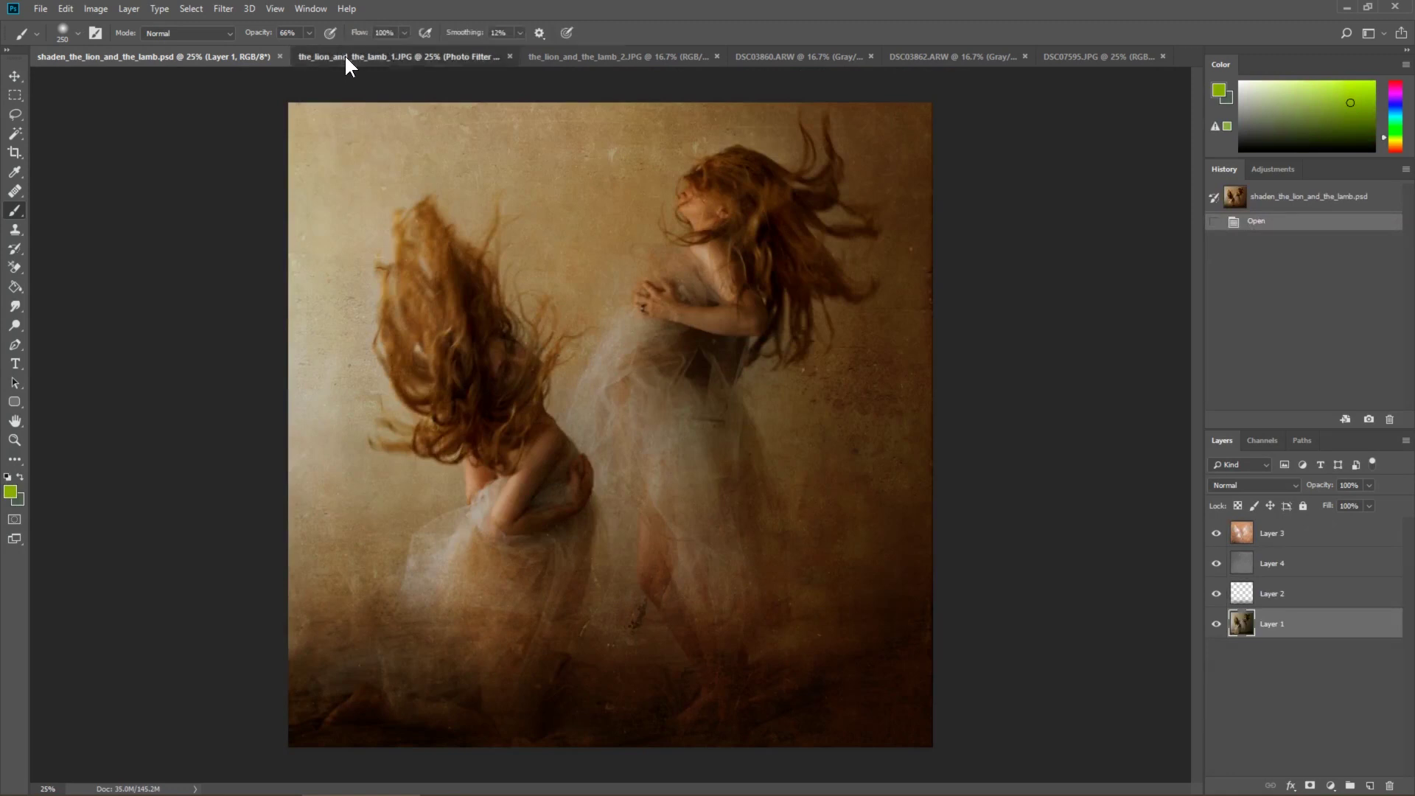
{"action": "left_click", "coordinate": [233, 62]}
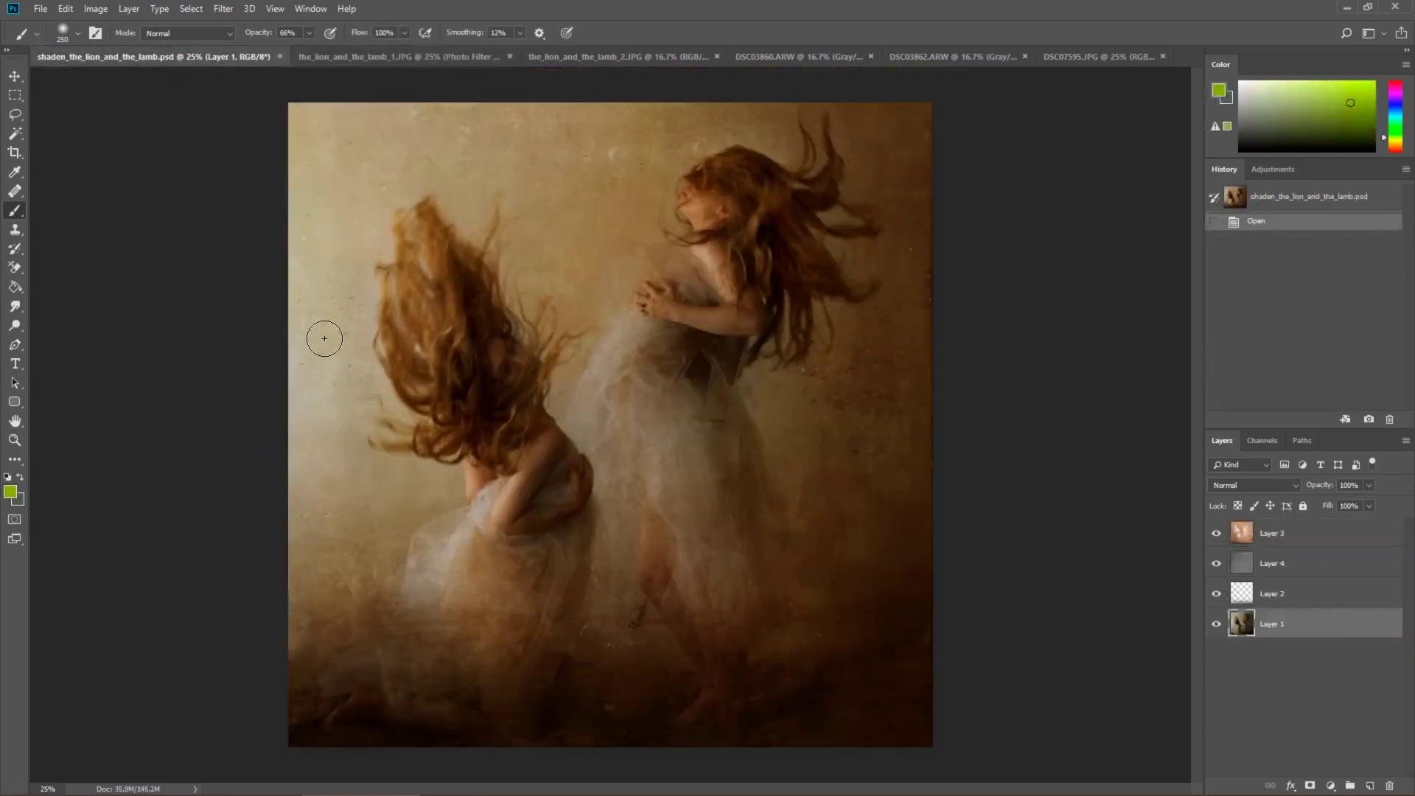
{"action": "left_click", "coordinate": [436, 56]}
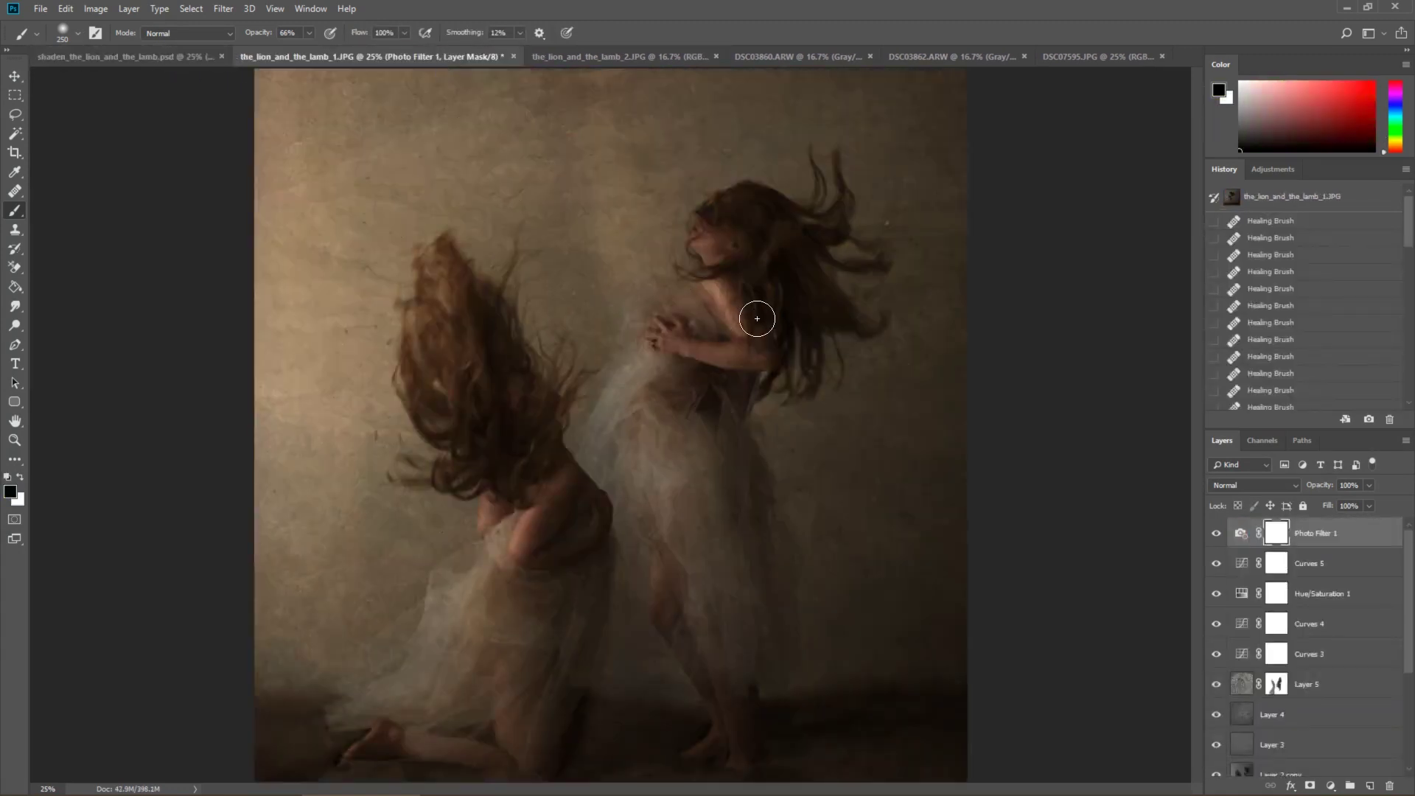
{"action": "key", "text": "l"}
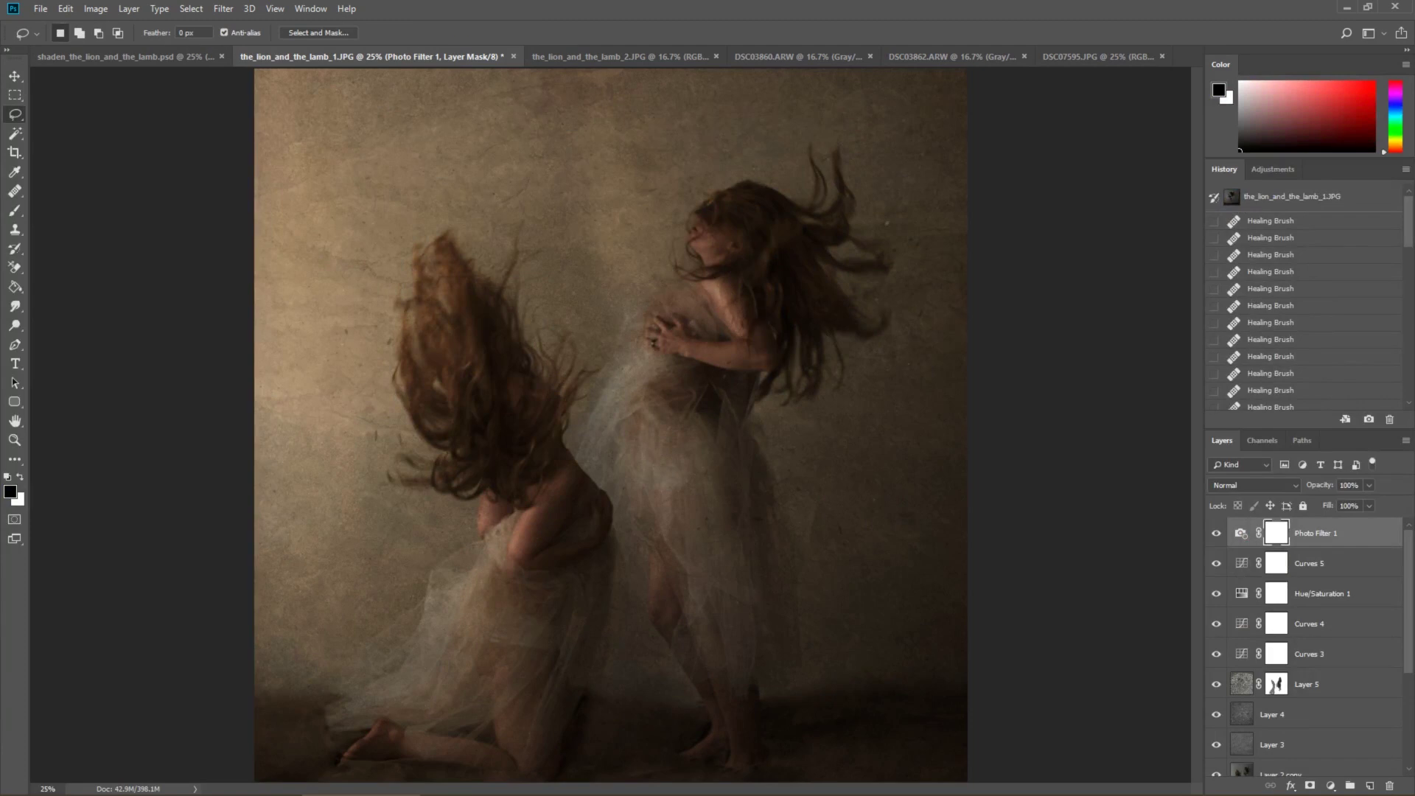
- Lasso the upper-left area around the kneeling woman and feather the selection
{"action": "mouse_move", "coordinate": [516, 68]}
{"action": "left_mouse_down"}
{"action": "mouse_move", "coordinate": [611, 199]}
{"action": "mouse_move", "coordinate": [531, 398]}
{"action": "mouse_move", "coordinate": [253, 571]}
{"action": "mouse_move", "coordinate": [365, 68]}
{"action": "mouse_move", "coordinate": [763, 203]}
{"action": "mouse_move", "coordinate": [508, 449]}
{"action": "mouse_move", "coordinate": [383, 369]}
{"action": "left_mouse_up"}
{"action": "right_click", "coordinate": [678, 256]}
{"action": "left_click", "coordinate": [730, 303]}
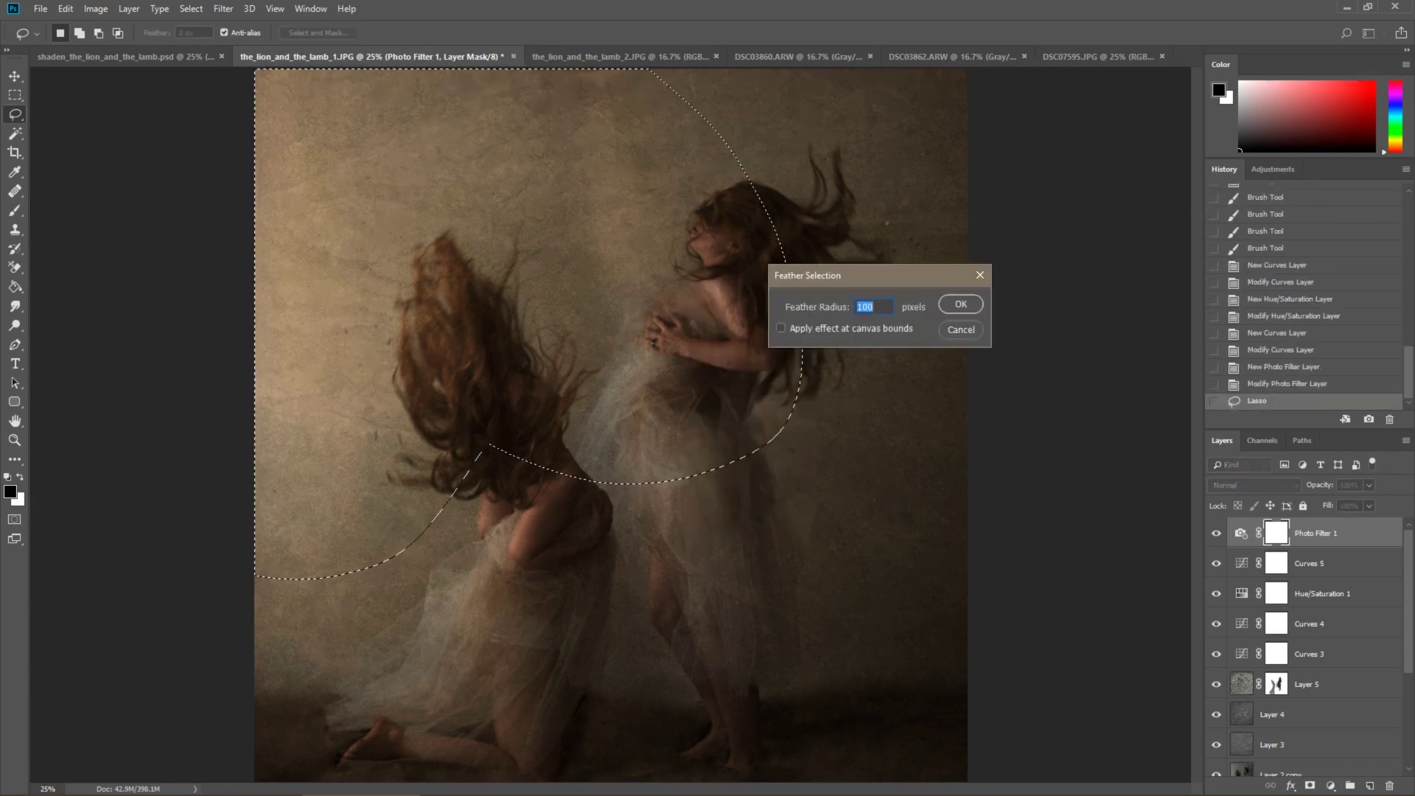
{"action": "key", "text": "Return"}
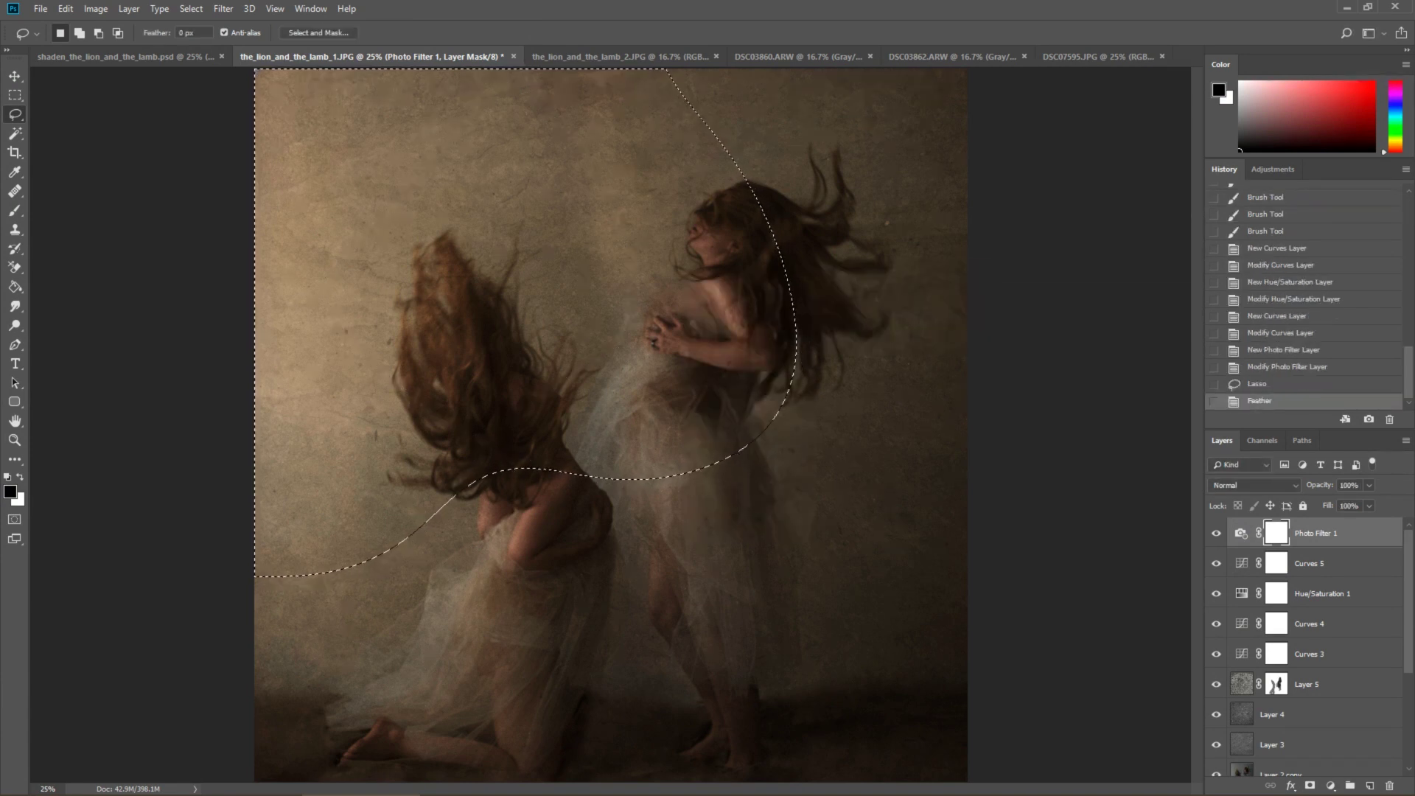
- Add a Curves 6 layer masked to the selection, raising the curve midpoint to brighten it
{"action": "left_click", "coordinate": [1331, 785]}
{"action": "left_click", "coordinate": [1320, 584]}
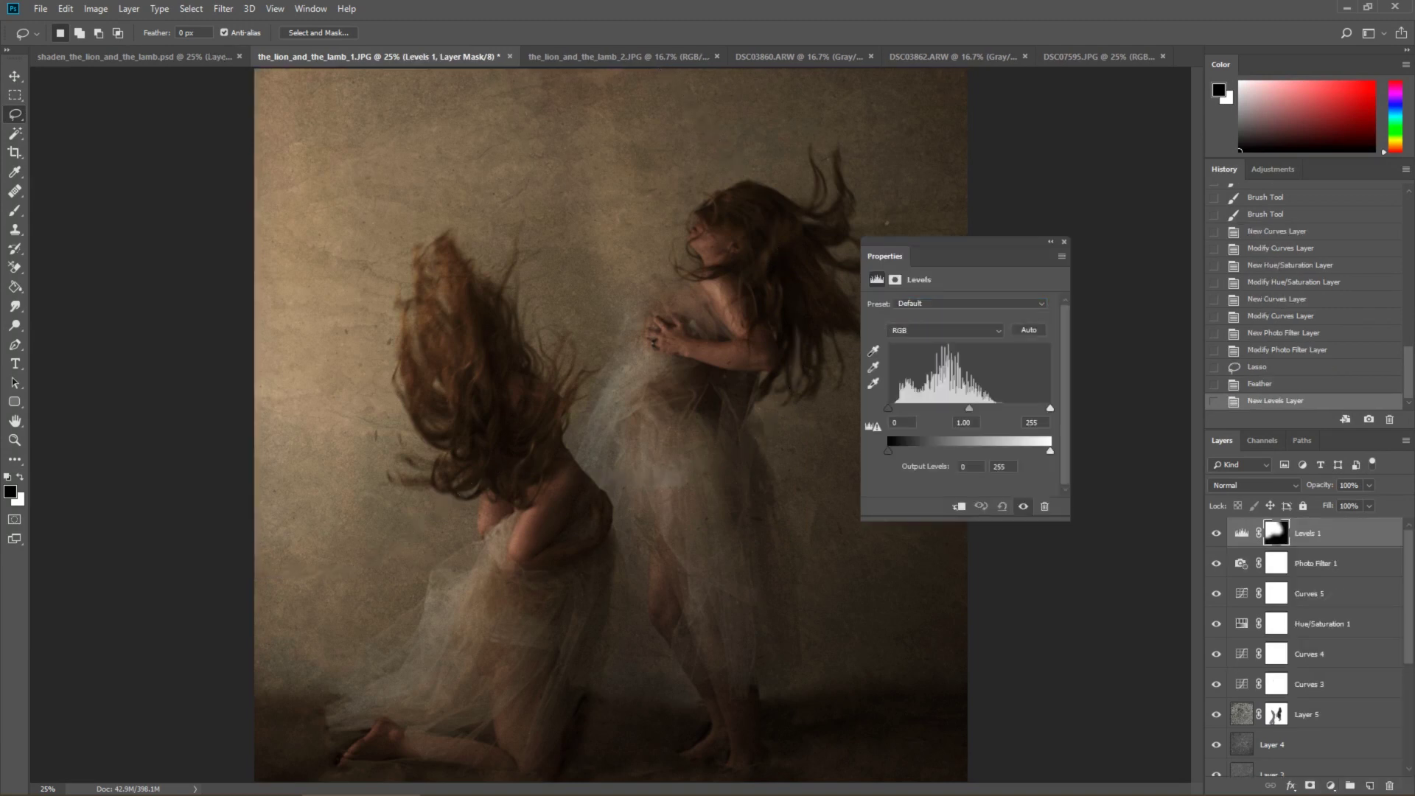
{"action": "key", "text": "ctrl+z"}
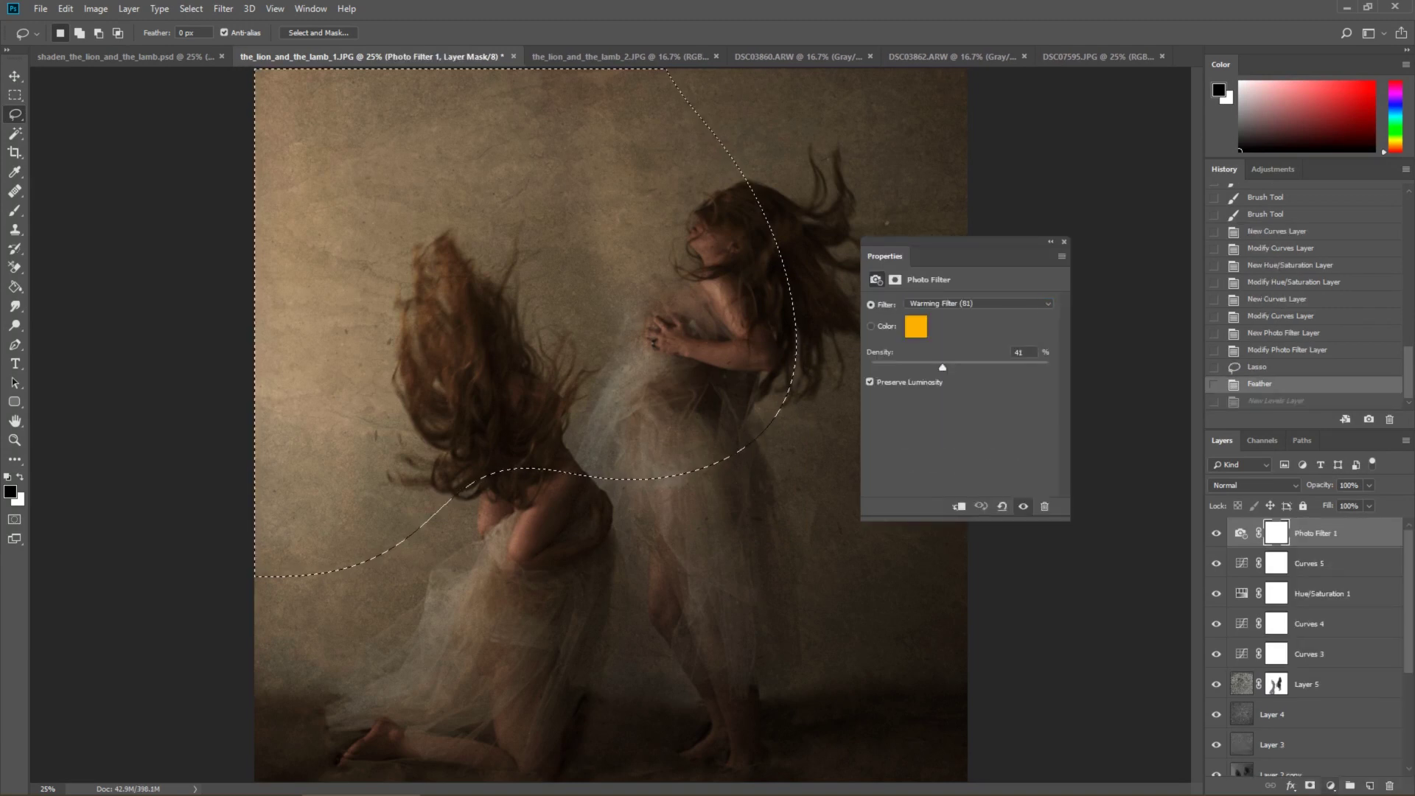
{"action": "left_click", "coordinate": [1331, 786]}
{"action": "left_click", "coordinate": [1326, 593]}
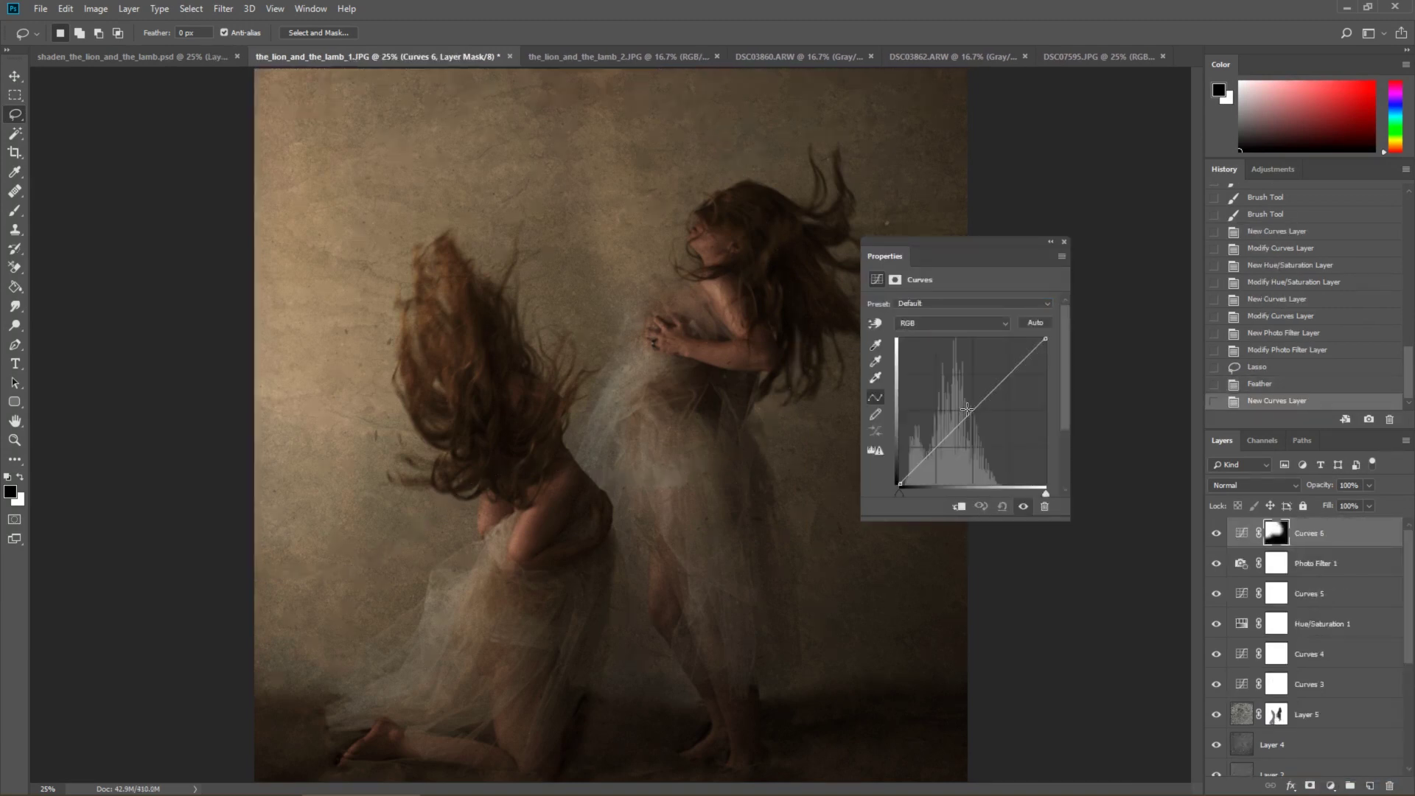
{"action": "left_click_drag", "start_coordinate": [966, 415], "coordinate": [968, 399]}
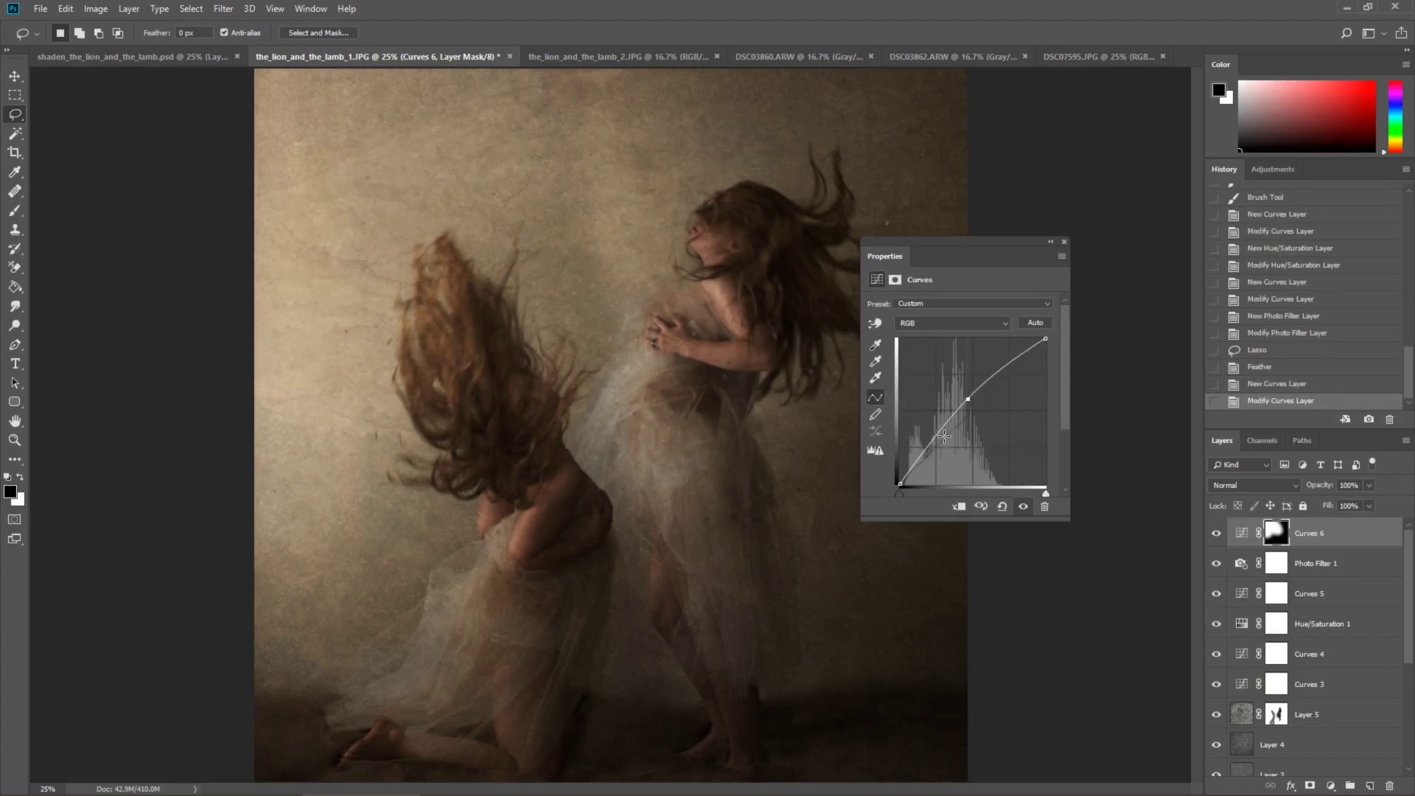
{"action": "left_click", "coordinate": [931, 445]}
{"action": "left_click", "coordinate": [1057, 237]}
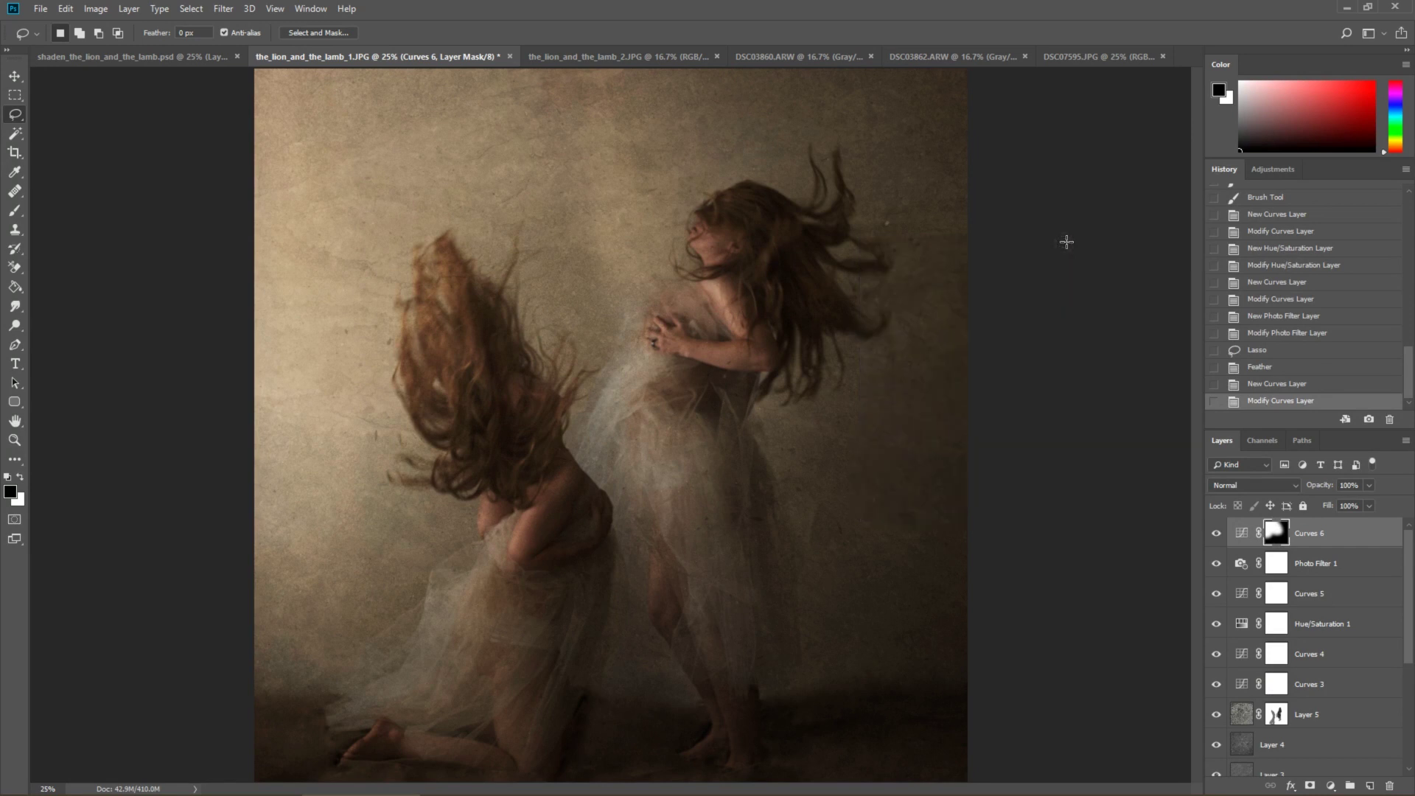
- Compare the JPG with the psd composite, ending on the psd
{"action": "left_click", "coordinate": [147, 56]}
{"action": "left_click", "coordinate": [426, 56]}
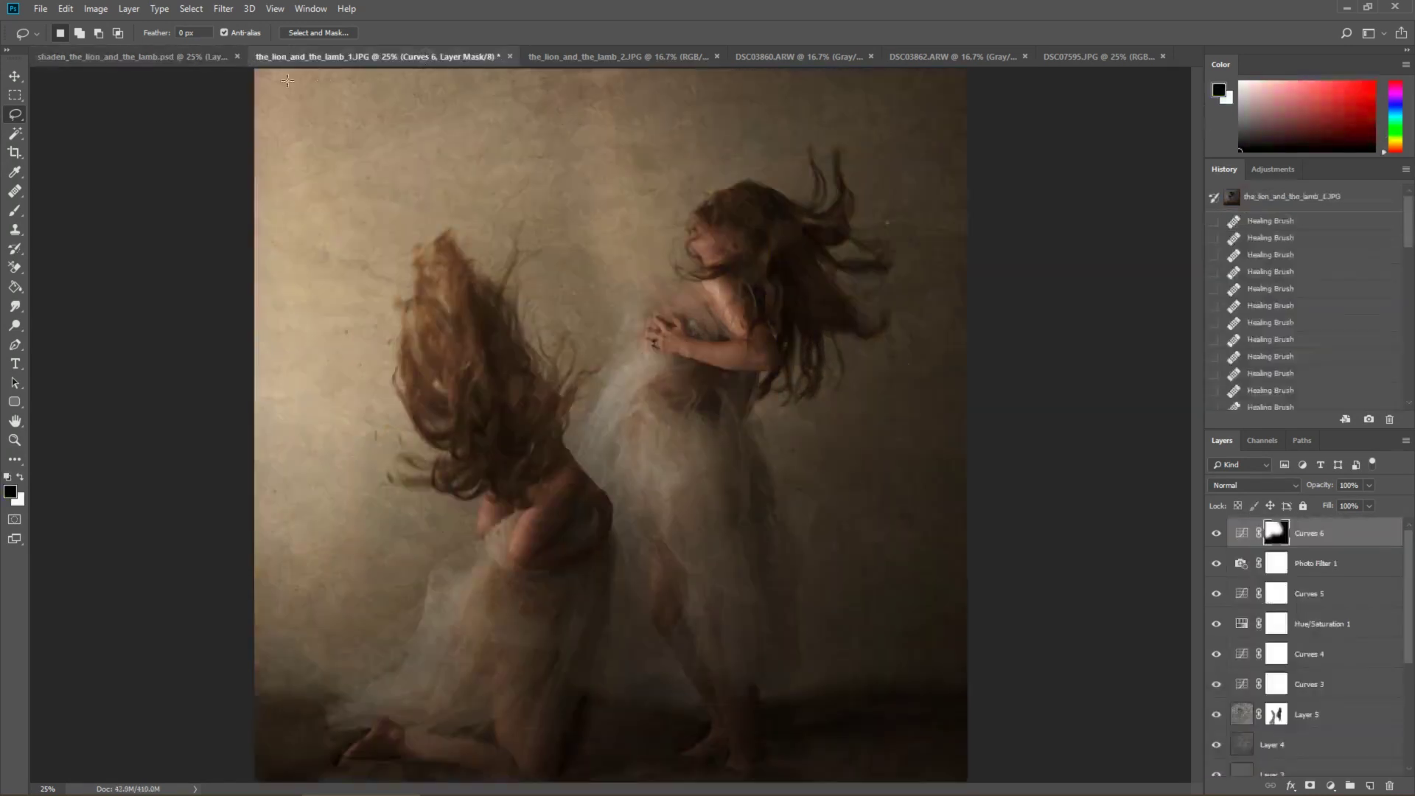
{"action": "left_click", "coordinate": [148, 56]}
{"action": "left_click", "coordinate": [442, 57]}
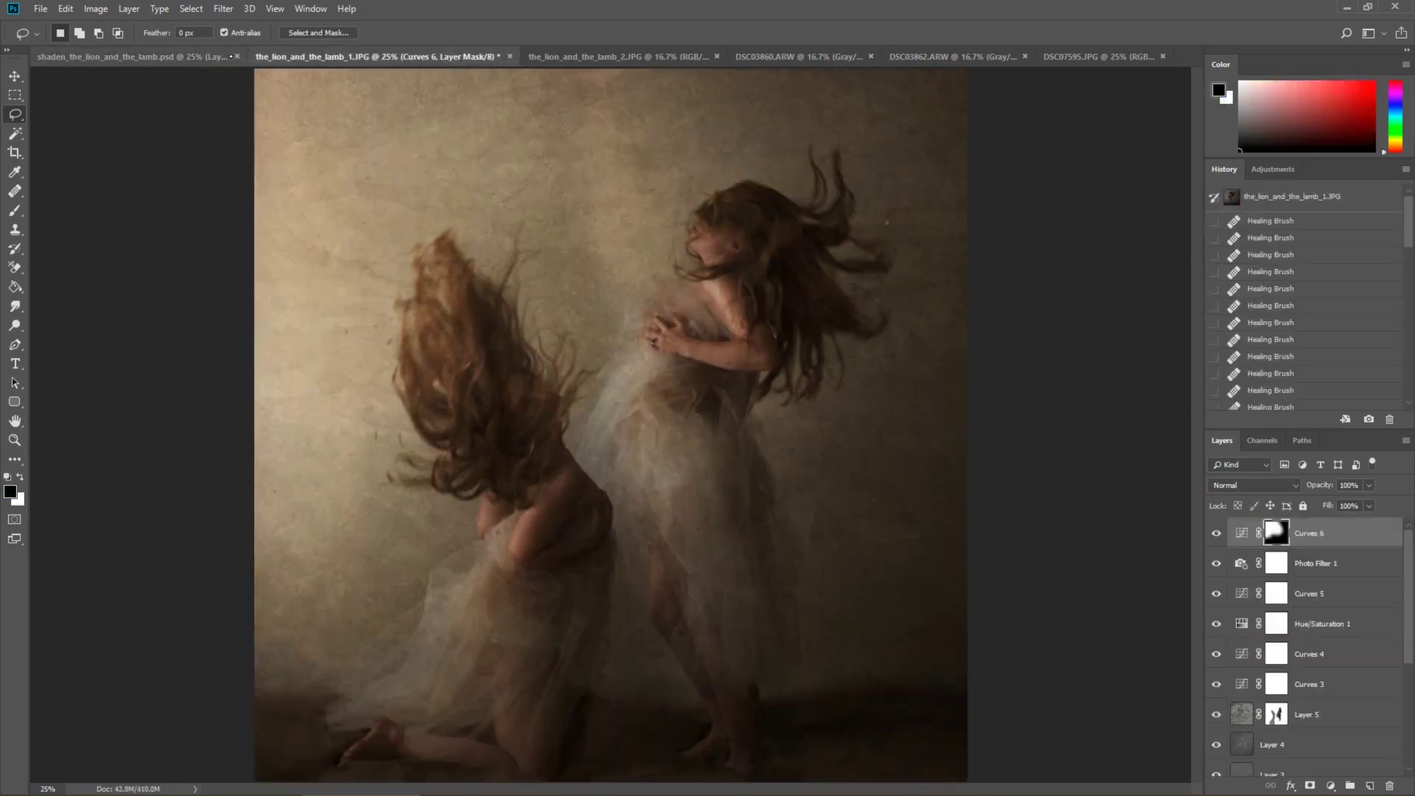
{"action": "left_click", "coordinate": [214, 57]}
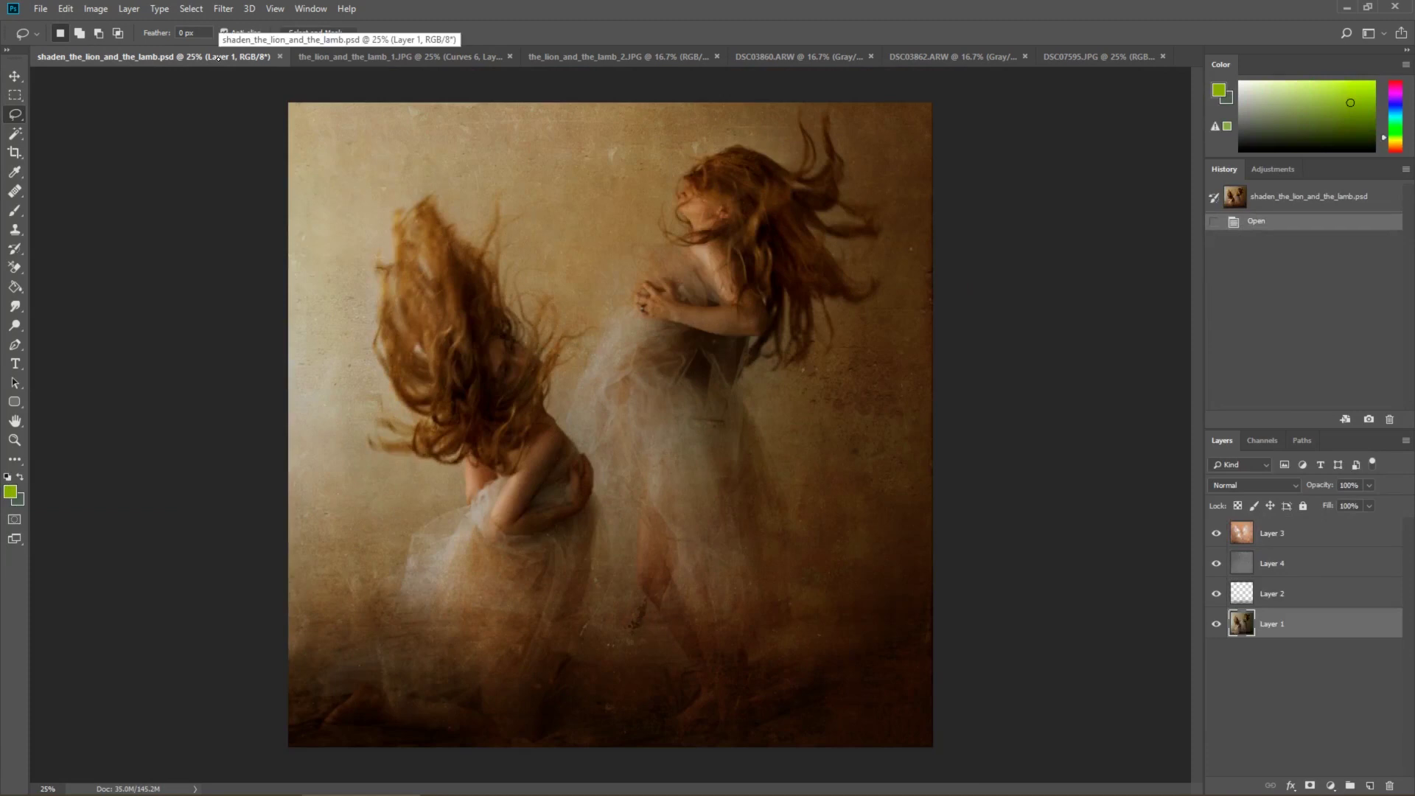
- Add a Color Balance layer to the psd, then one to the JPG with midtones +7, +1, −7
{"action": "left_click", "coordinate": [1330, 786]}
{"action": "left_click", "coordinate": [1347, 656]}
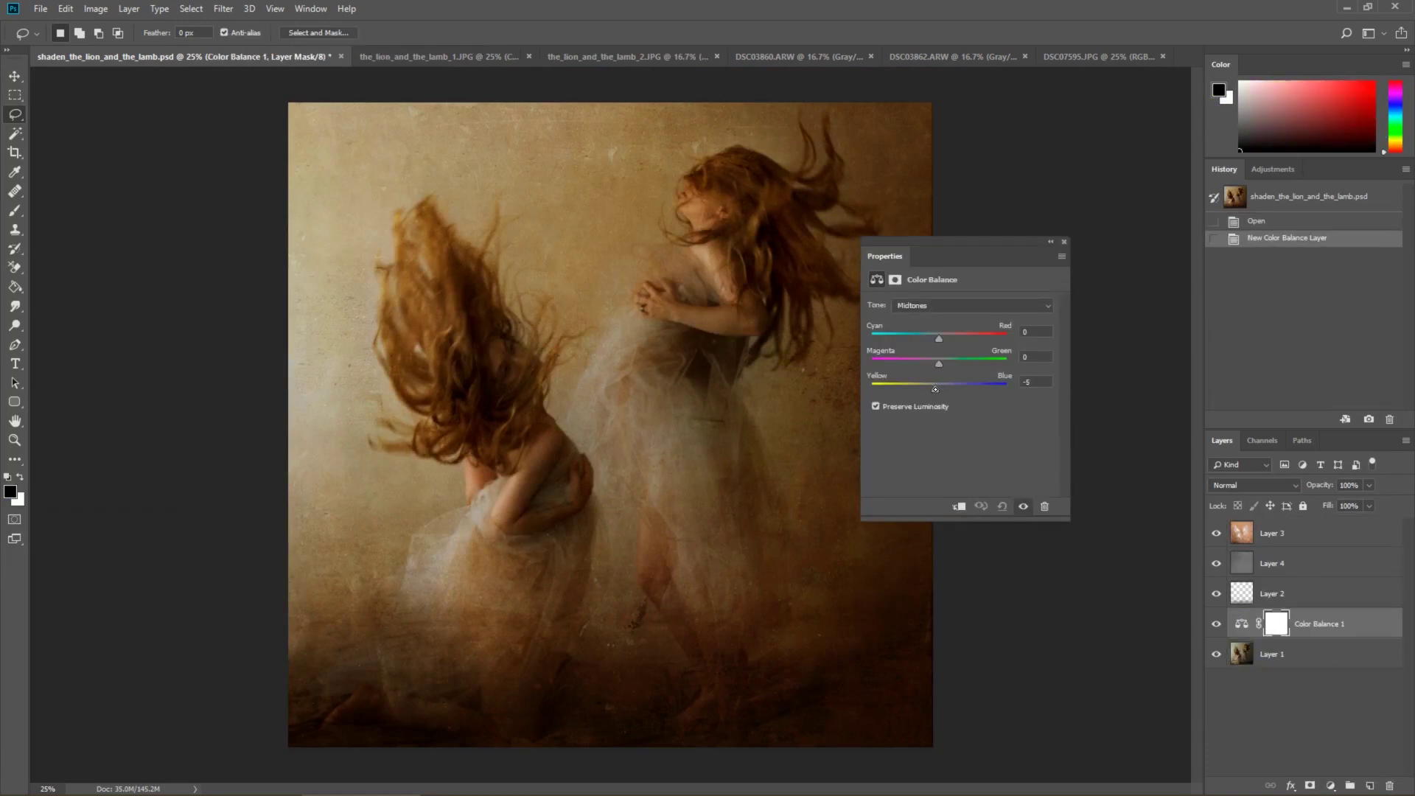
{"action": "left_click", "coordinate": [418, 57]}
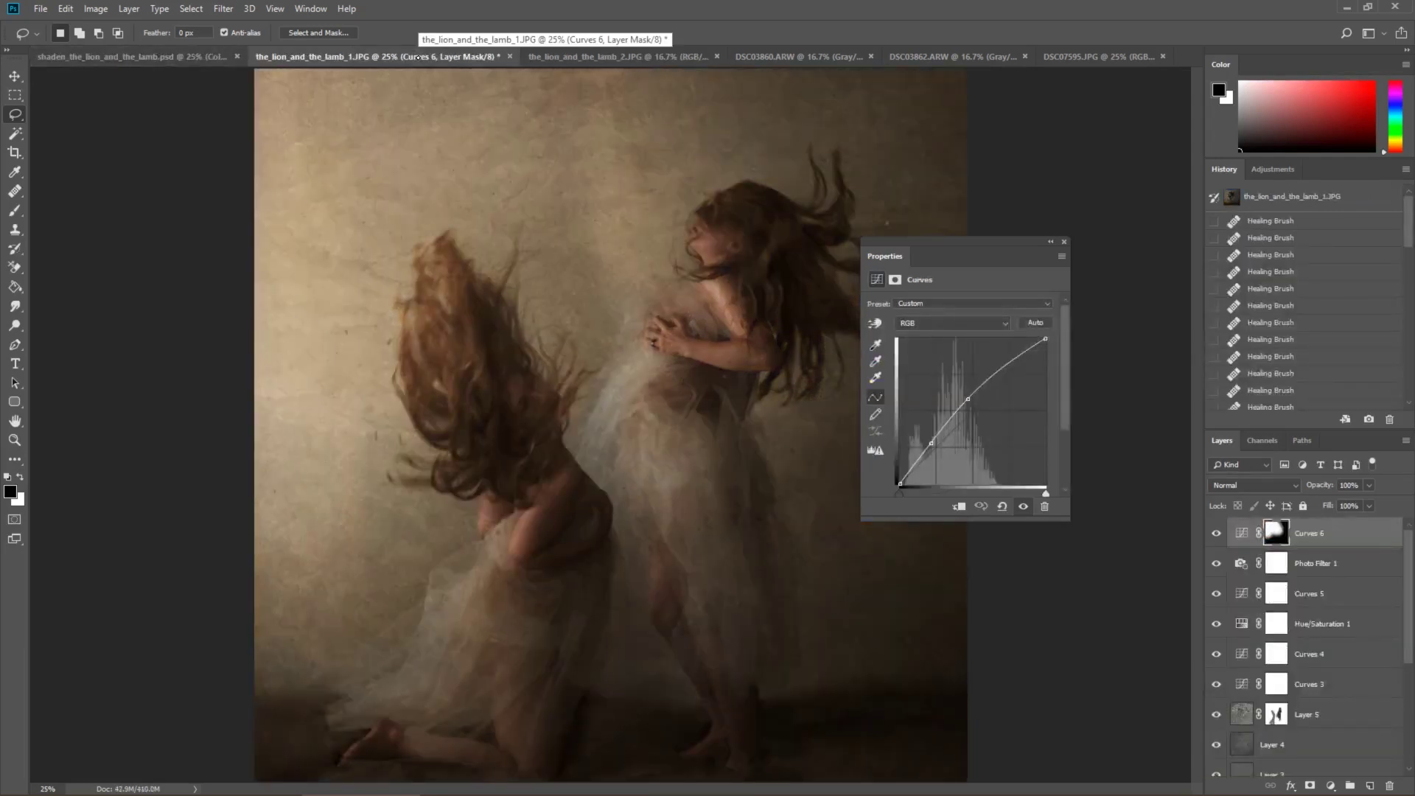
{"action": "left_click", "coordinate": [1330, 785]}
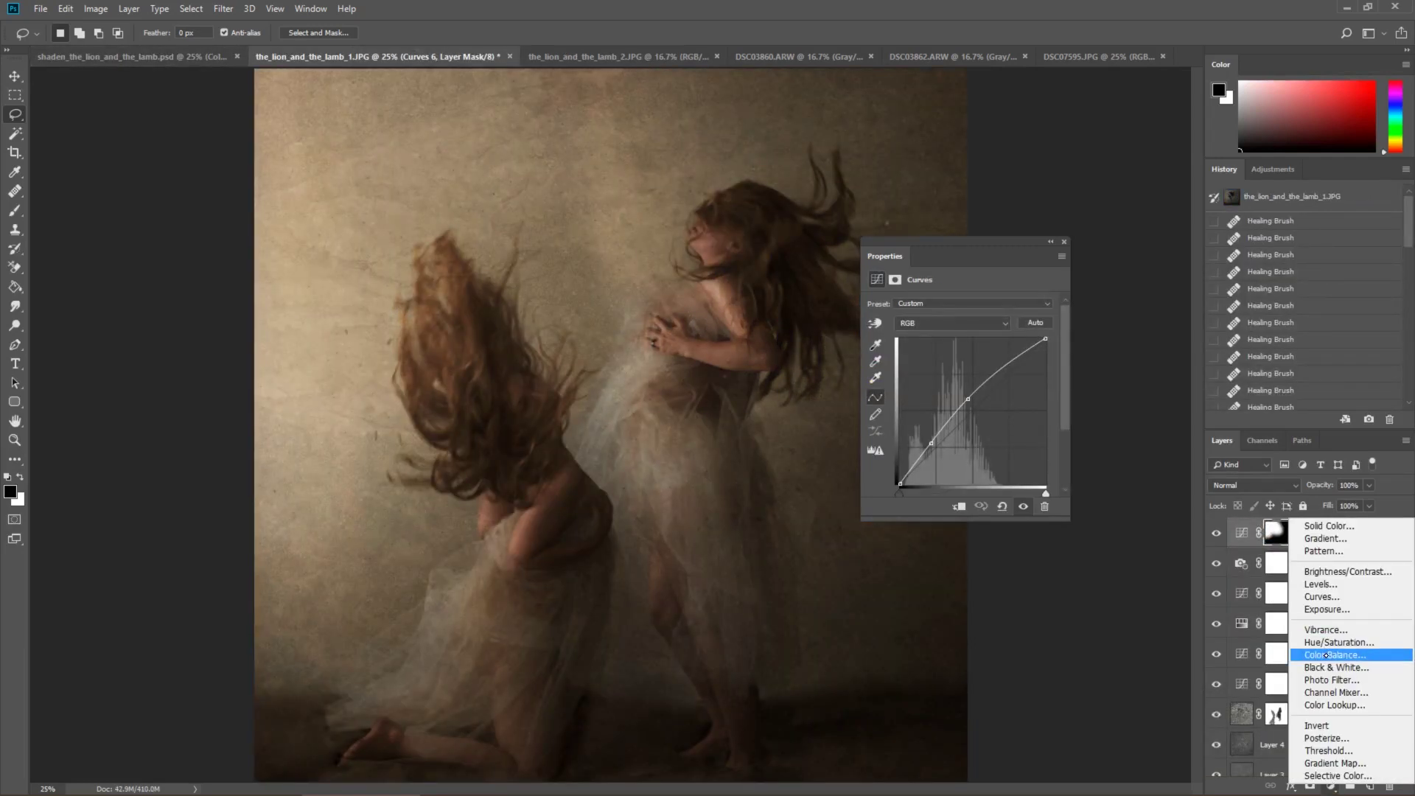
{"action": "left_click", "coordinate": [1326, 655]}
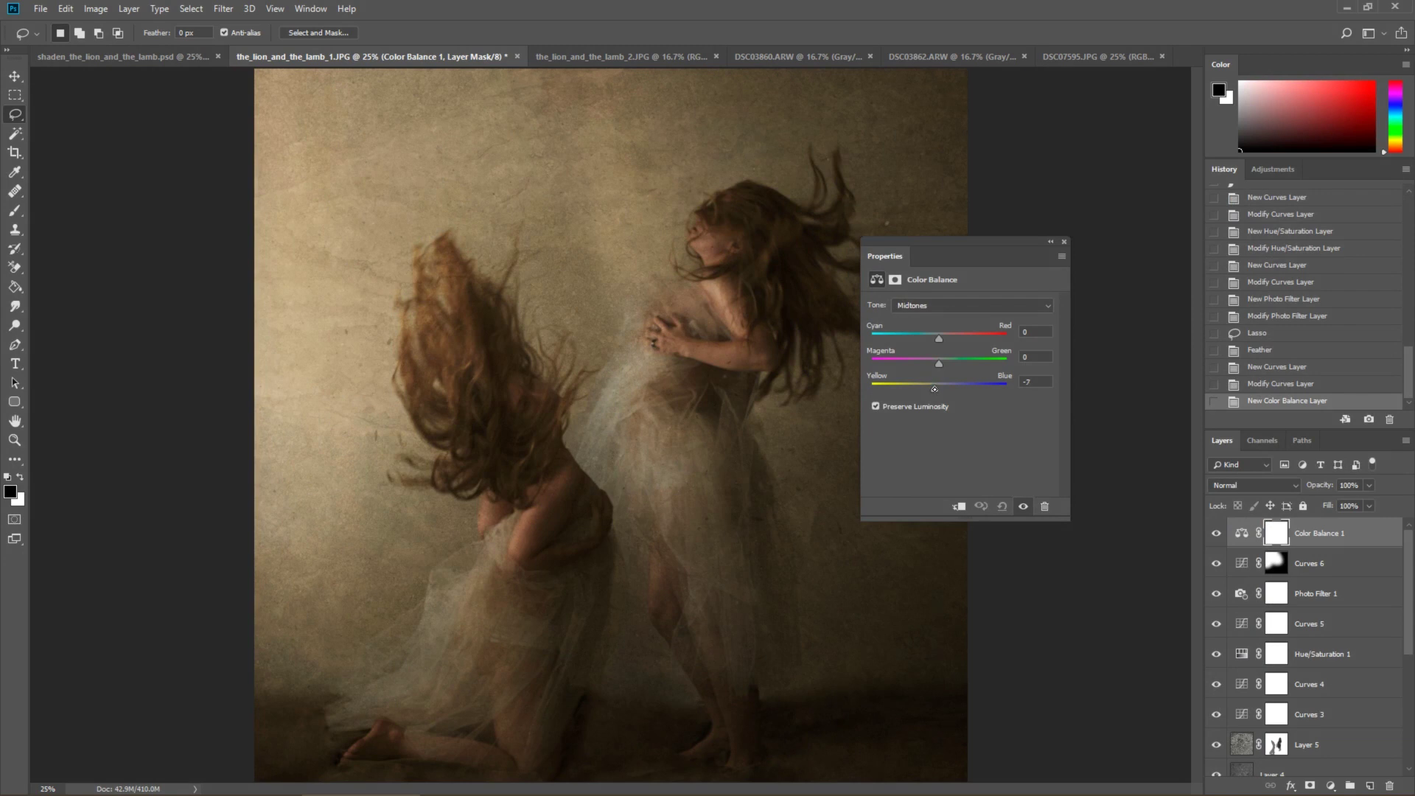
{"action": "left_click_drag", "start_coordinate": [934, 388], "coordinate": [935, 389]}
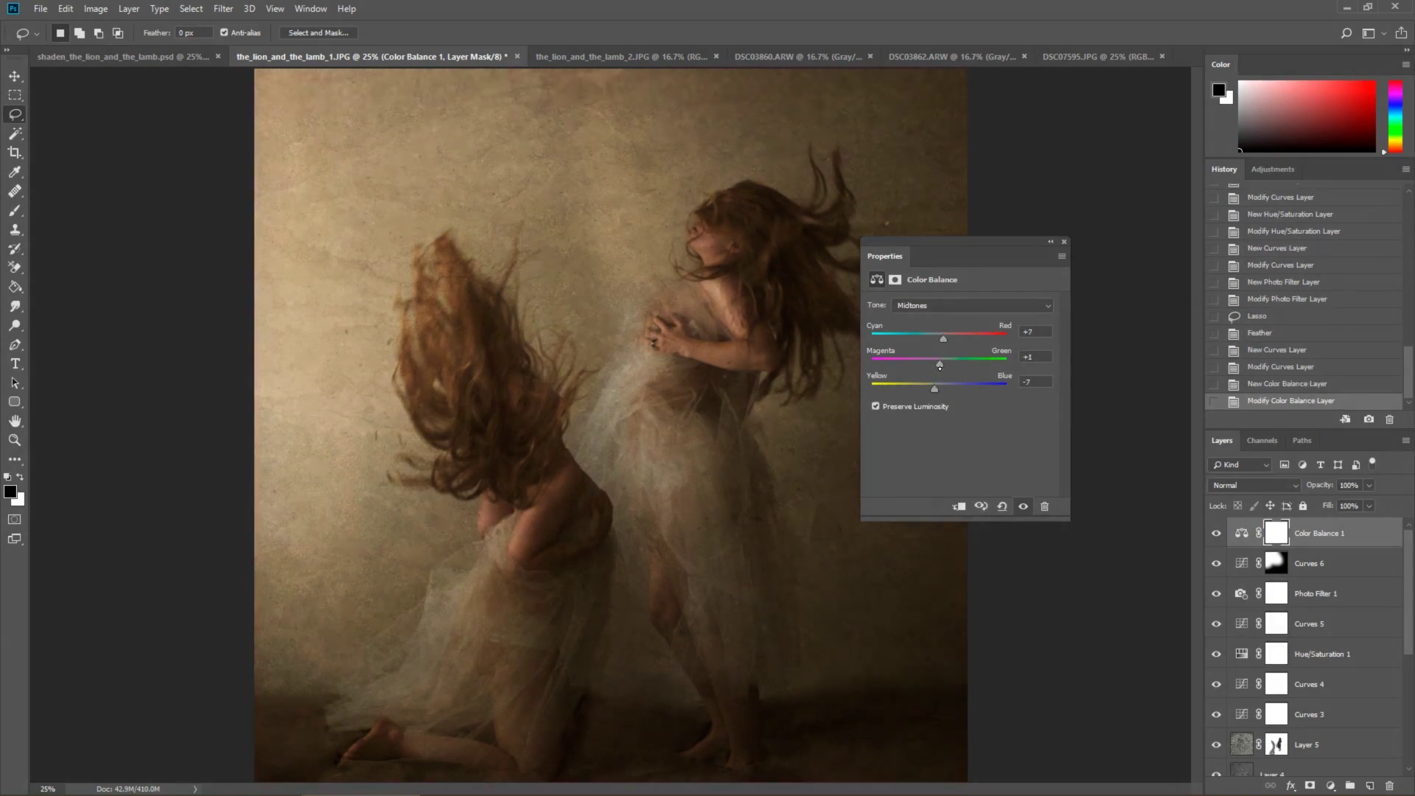
{"action": "left_click", "coordinate": [1063, 242]}
- Add a Hue/Saturation 2 layer raising saturation to +23
{"action": "left_click", "coordinate": [1330, 786]}
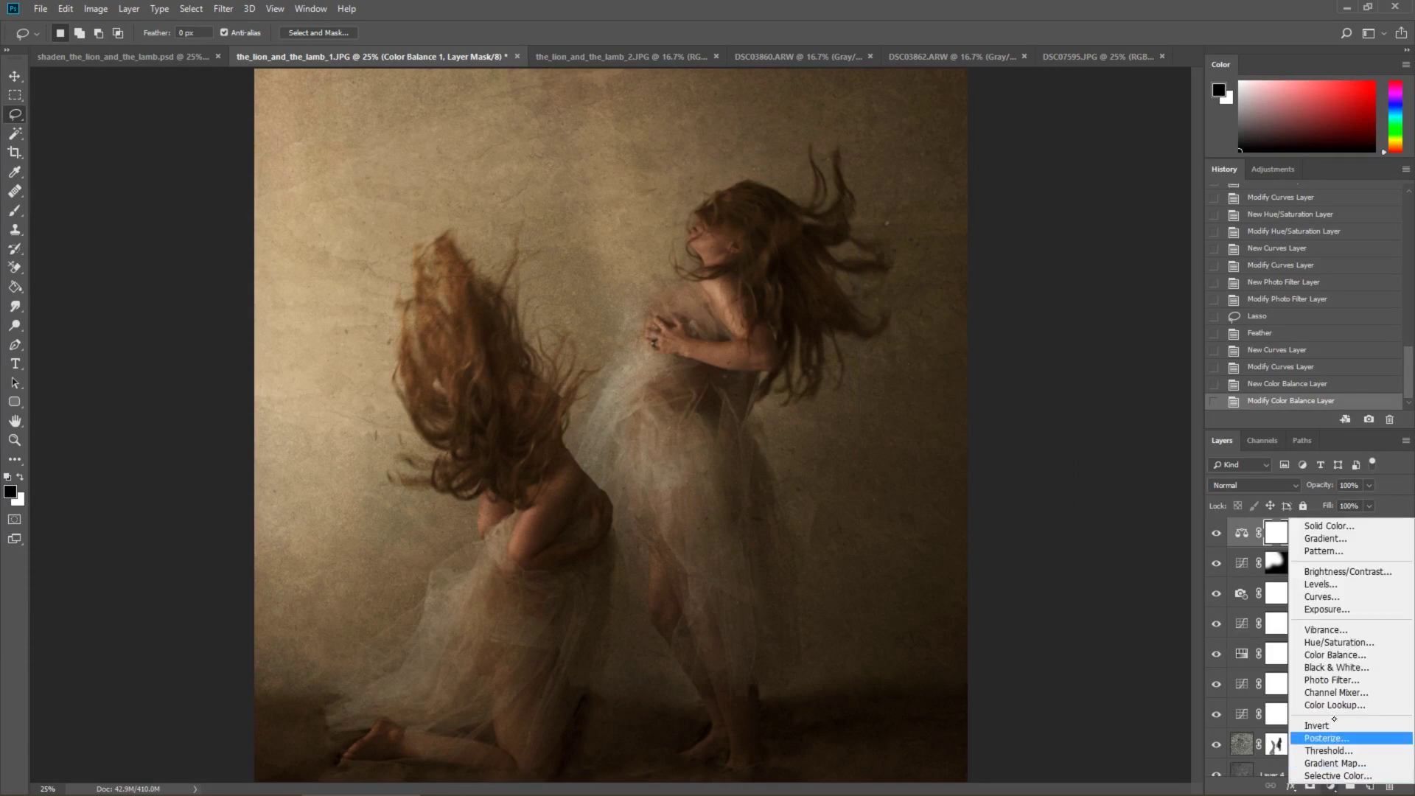
{"action": "left_click", "coordinate": [1332, 644]}
{"action": "left_click_drag", "start_coordinate": [960, 387], "coordinate": [979, 387]}
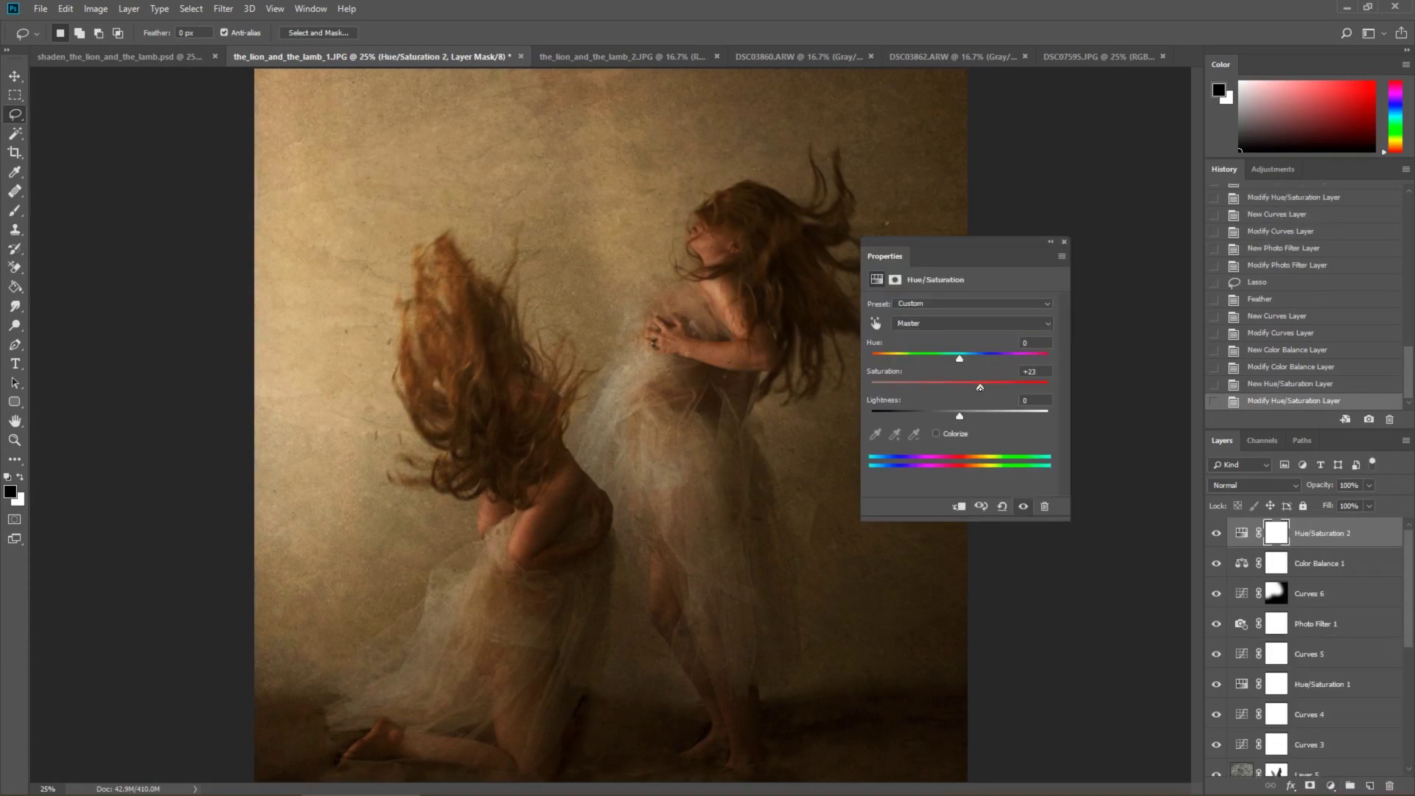
{"action": "left_click", "coordinate": [1064, 243]}
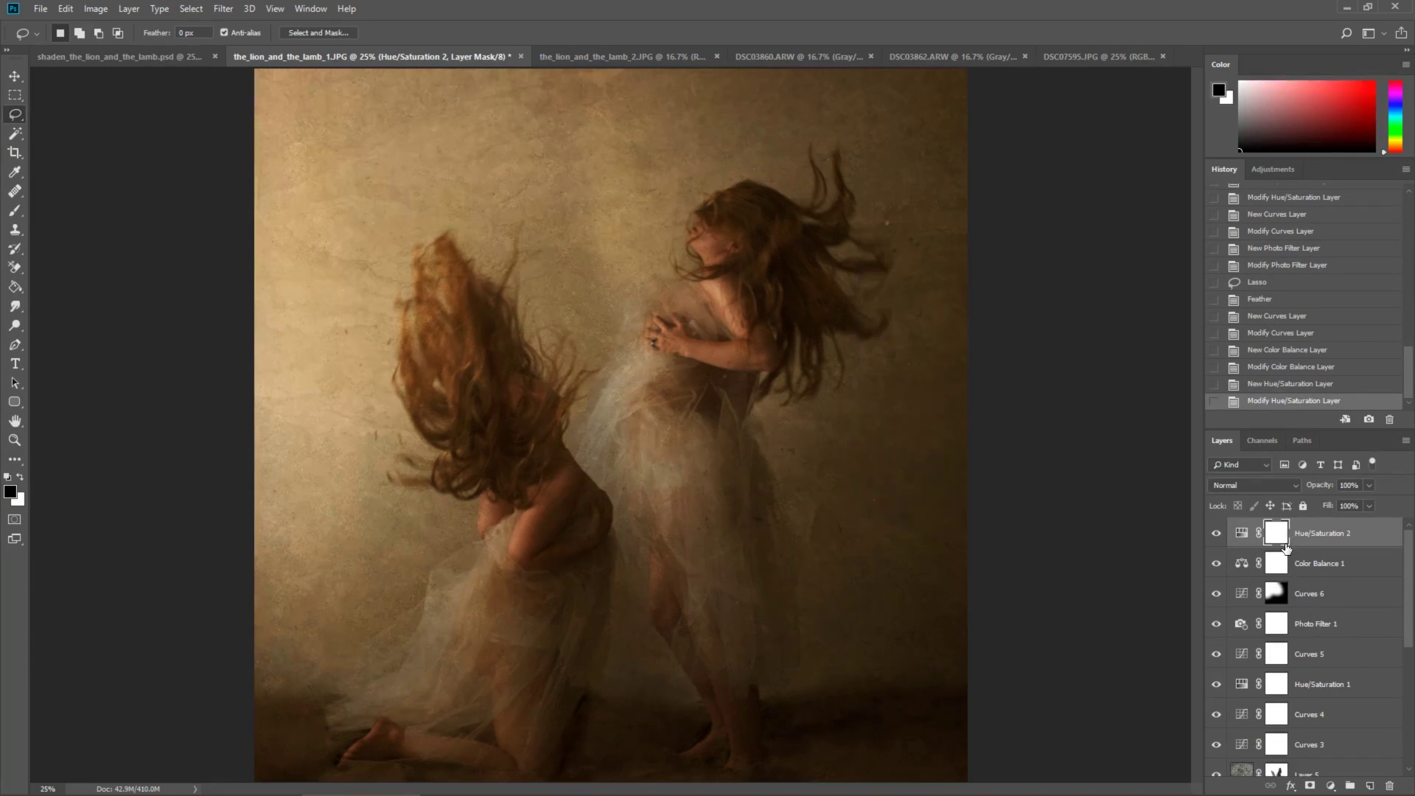
- Paint black at 40% brush opacity on its mask near the standing woman's head
{"action": "key", "text": "b"}
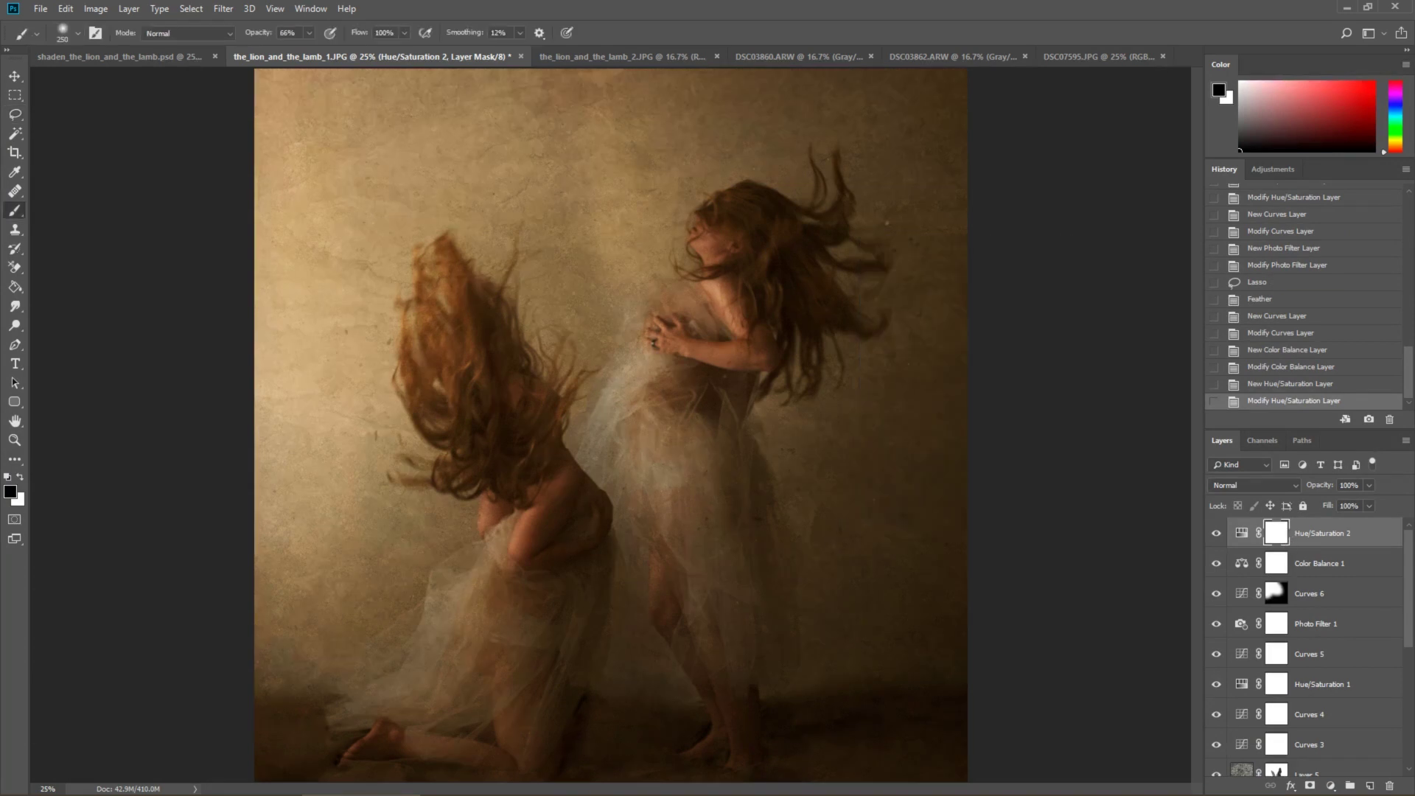
{"action": "left_click_drag", "start_coordinate": [274, 34], "coordinate": [246, 33]}
{"action": "mouse_move", "coordinate": [529, 395]}
{"action": "left_mouse_down"}
{"action": "mouse_move", "coordinate": [549, 521]}
{"action": "mouse_move", "coordinate": [500, 498]}
{"action": "mouse_move", "coordinate": [542, 478]}
{"action": "mouse_move", "coordinate": [510, 472]}
{"action": "mouse_move", "coordinate": [572, 483]}
{"action": "left_mouse_up"}
{"action": "left_click", "coordinate": [691, 290]}
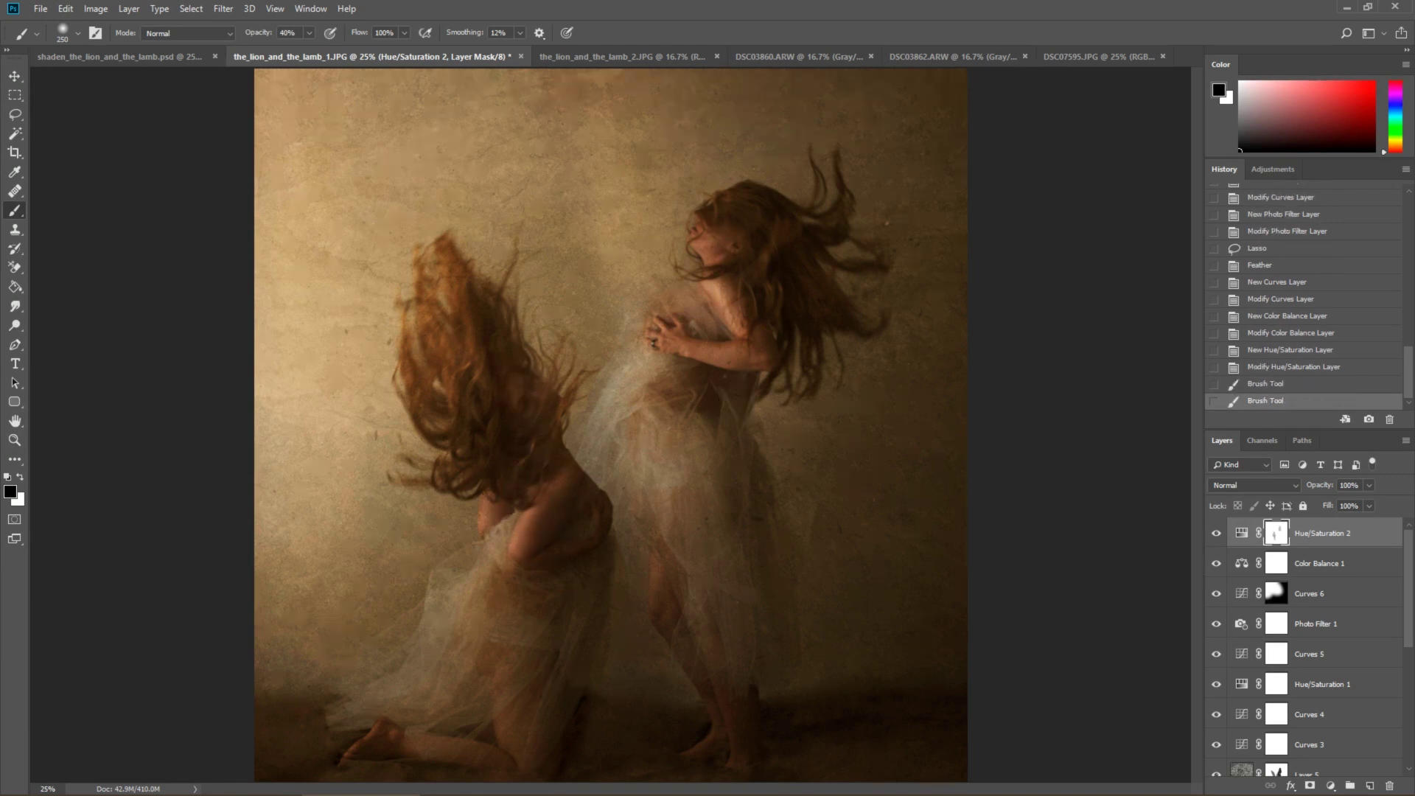
{"action": "key", "text": "ctrl+minus"}
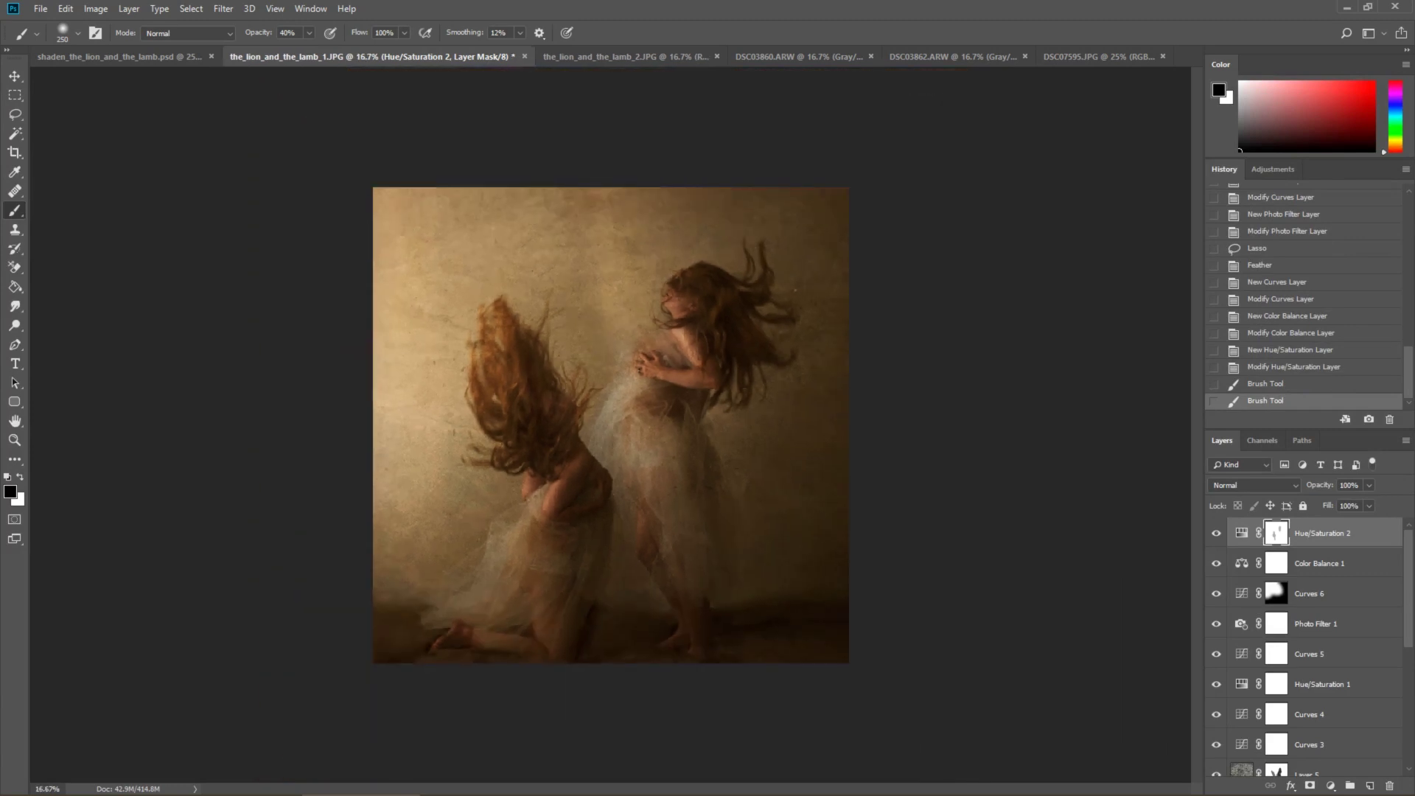
{"action": "key", "text": "ctrl+plus"}
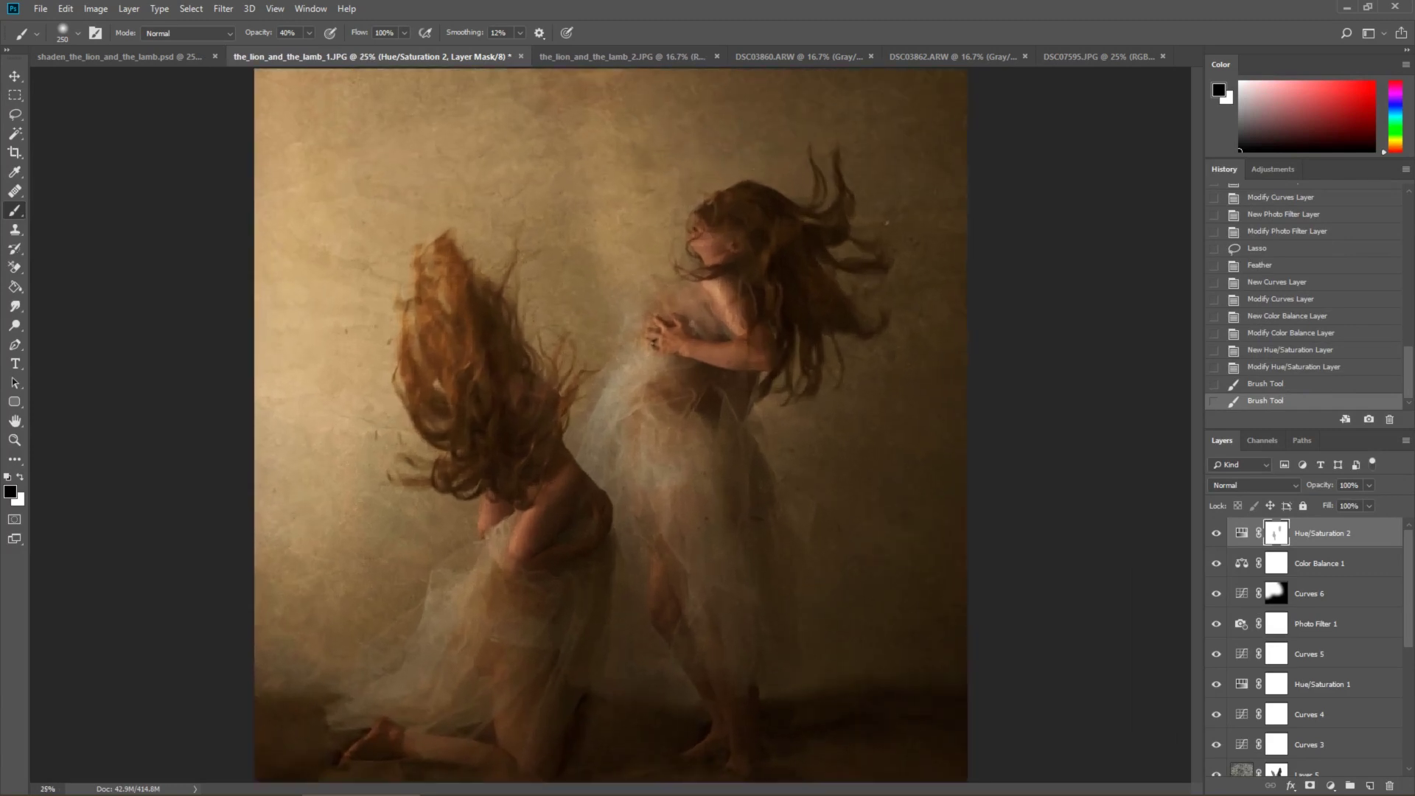
{"action": "left_click", "coordinate": [139, 53]}
{"action": "left_click", "coordinate": [405, 53]}
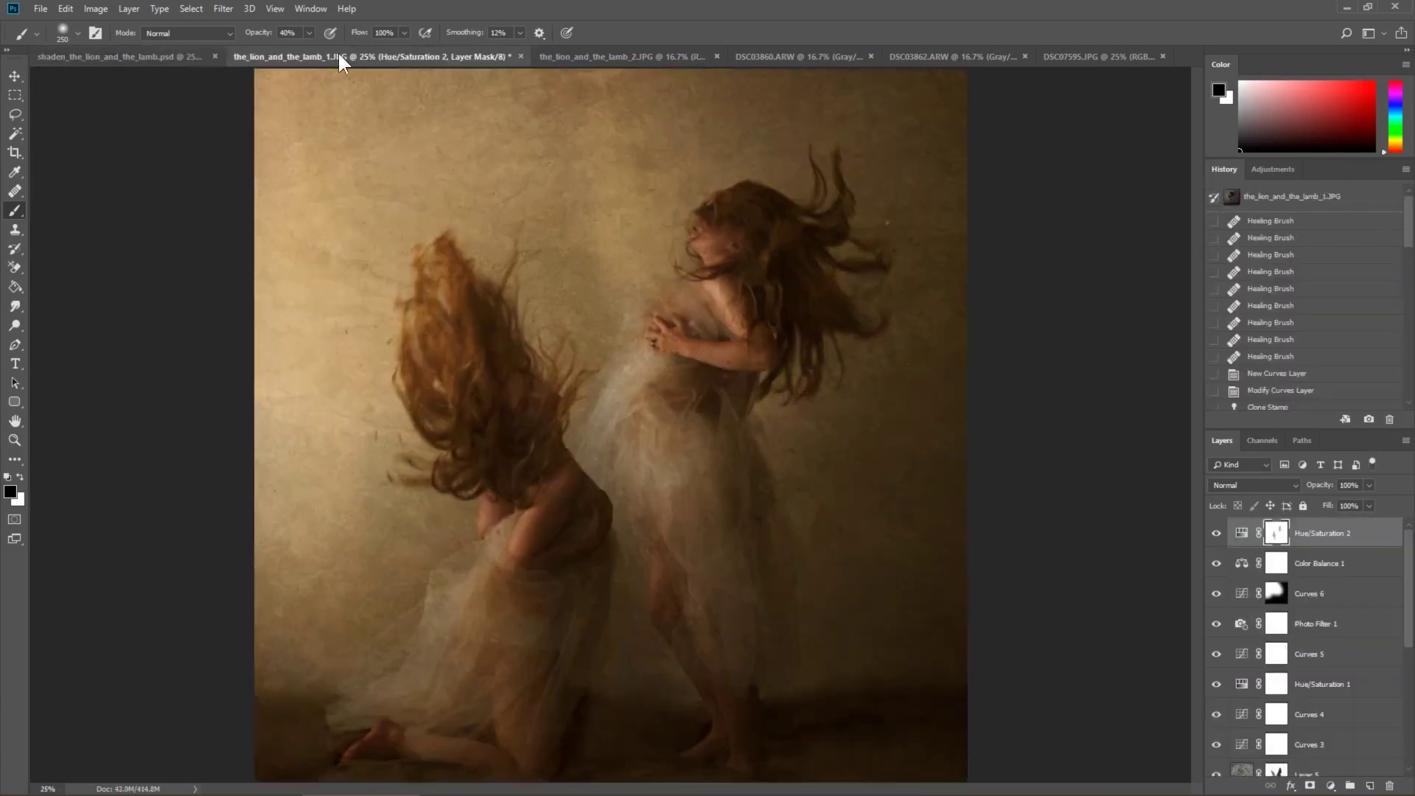
{"action": "left_click", "coordinate": [172, 56]}
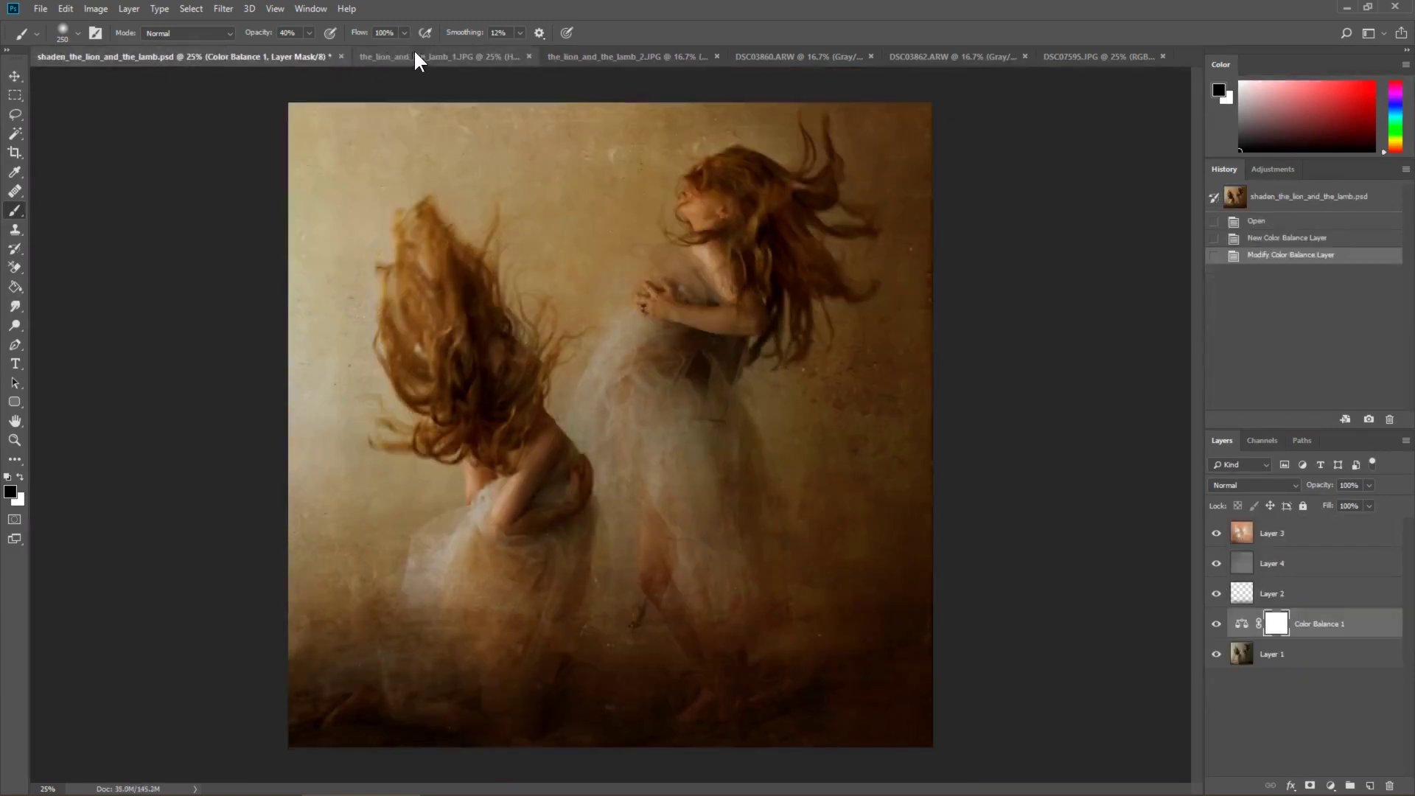
{"action": "left_click", "coordinate": [413, 51]}
{"action": "left_click", "coordinate": [160, 53]}
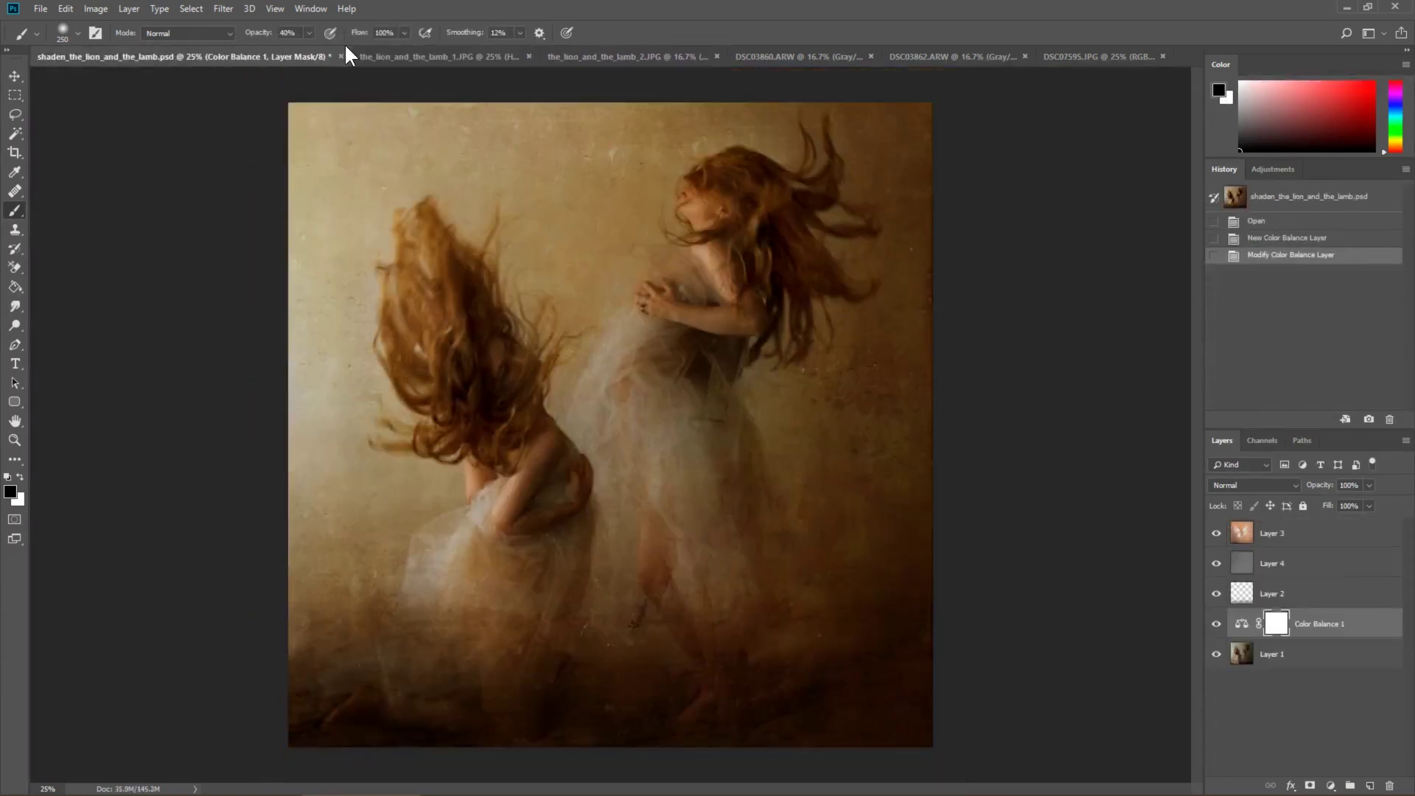
{"action": "left_click", "coordinate": [399, 58]}
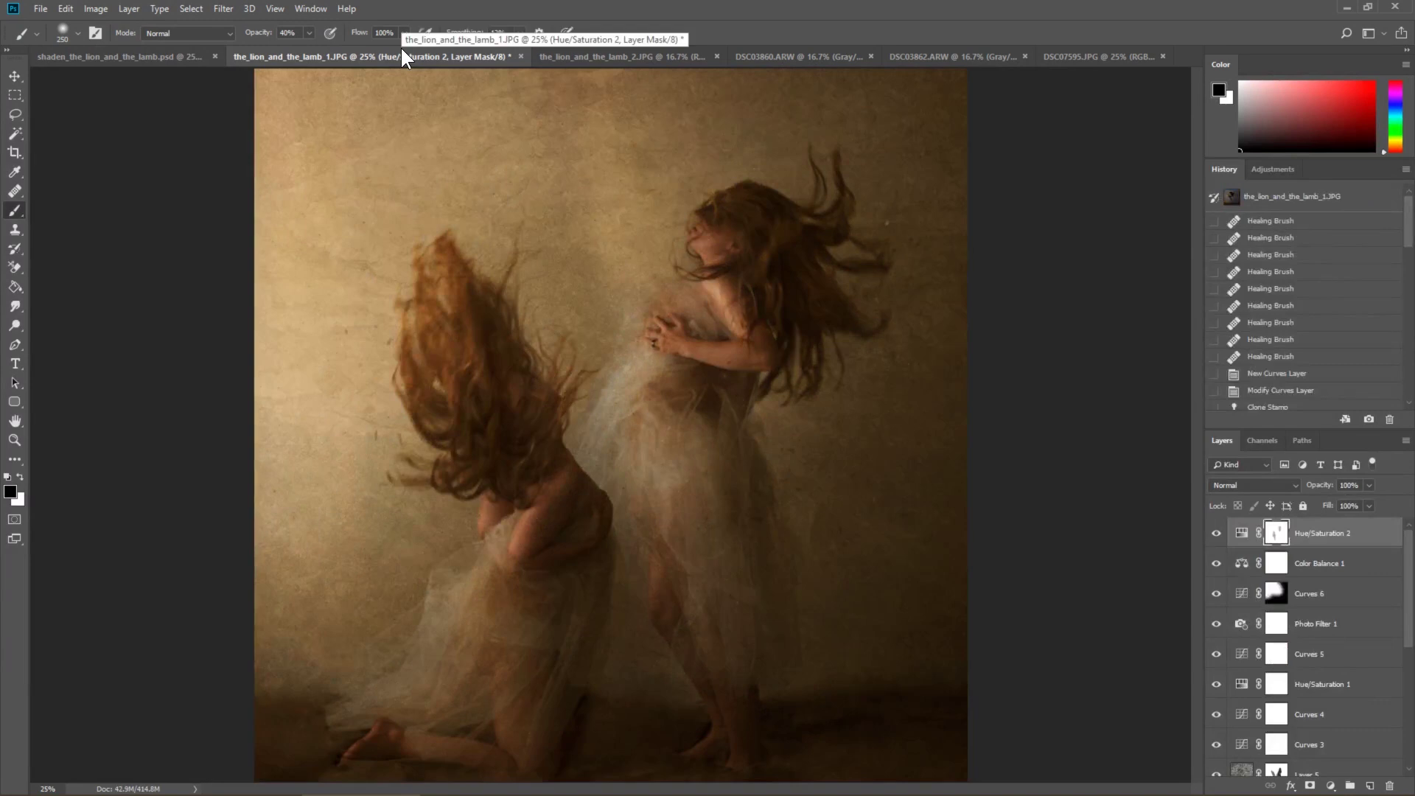